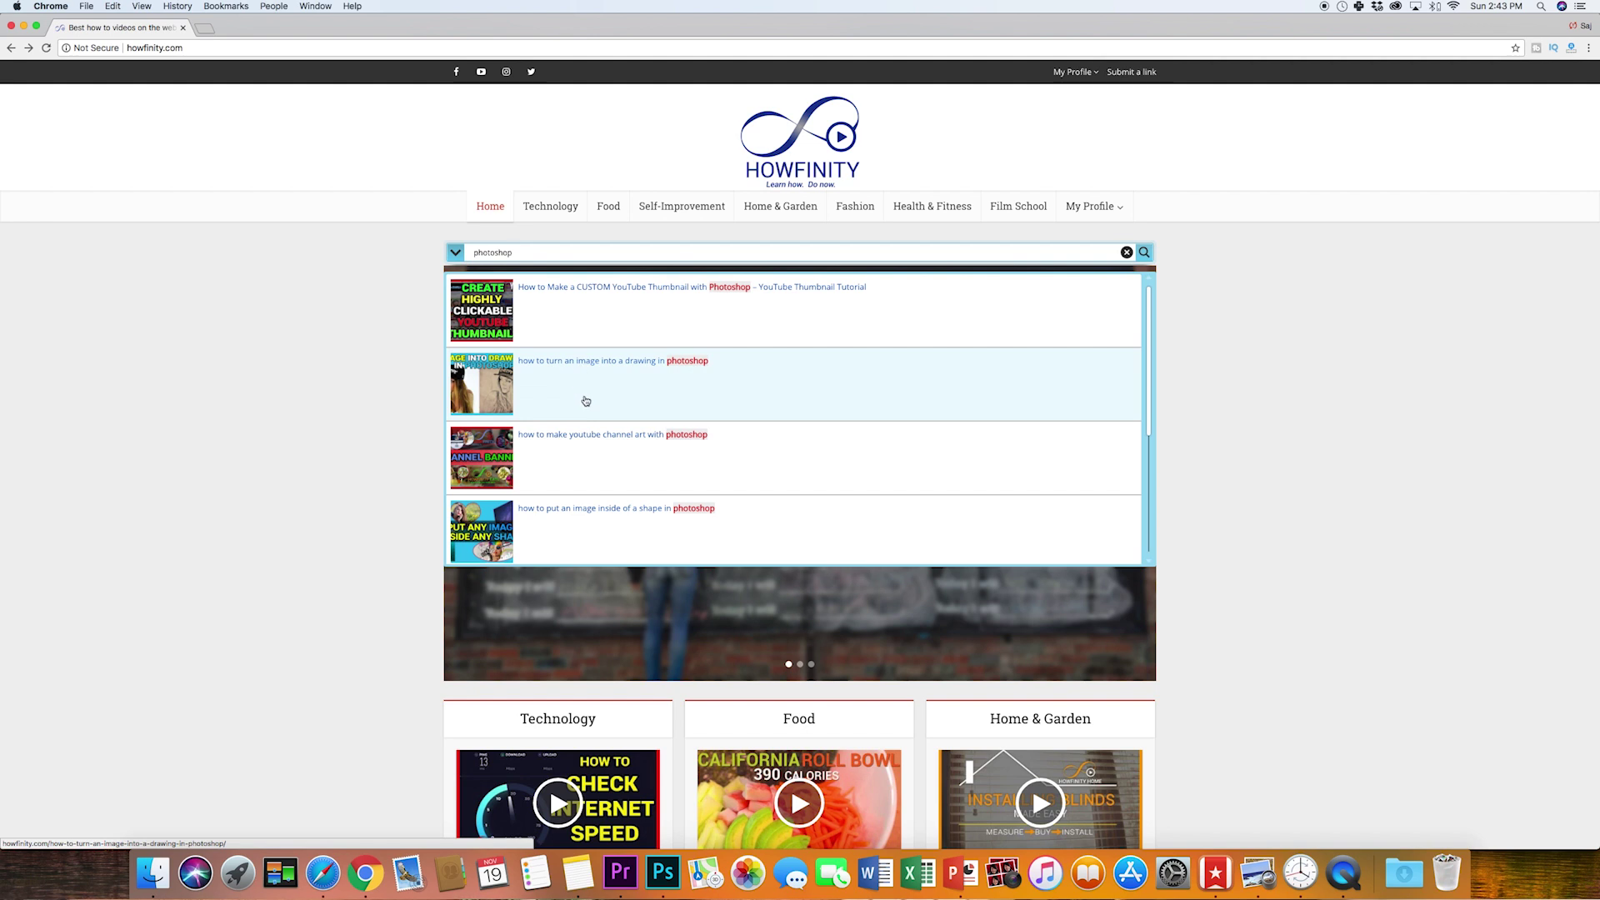
Open the 'how to turn an image into a drawing' result from the Howfinity Photoshop search.
left_click(586, 401)
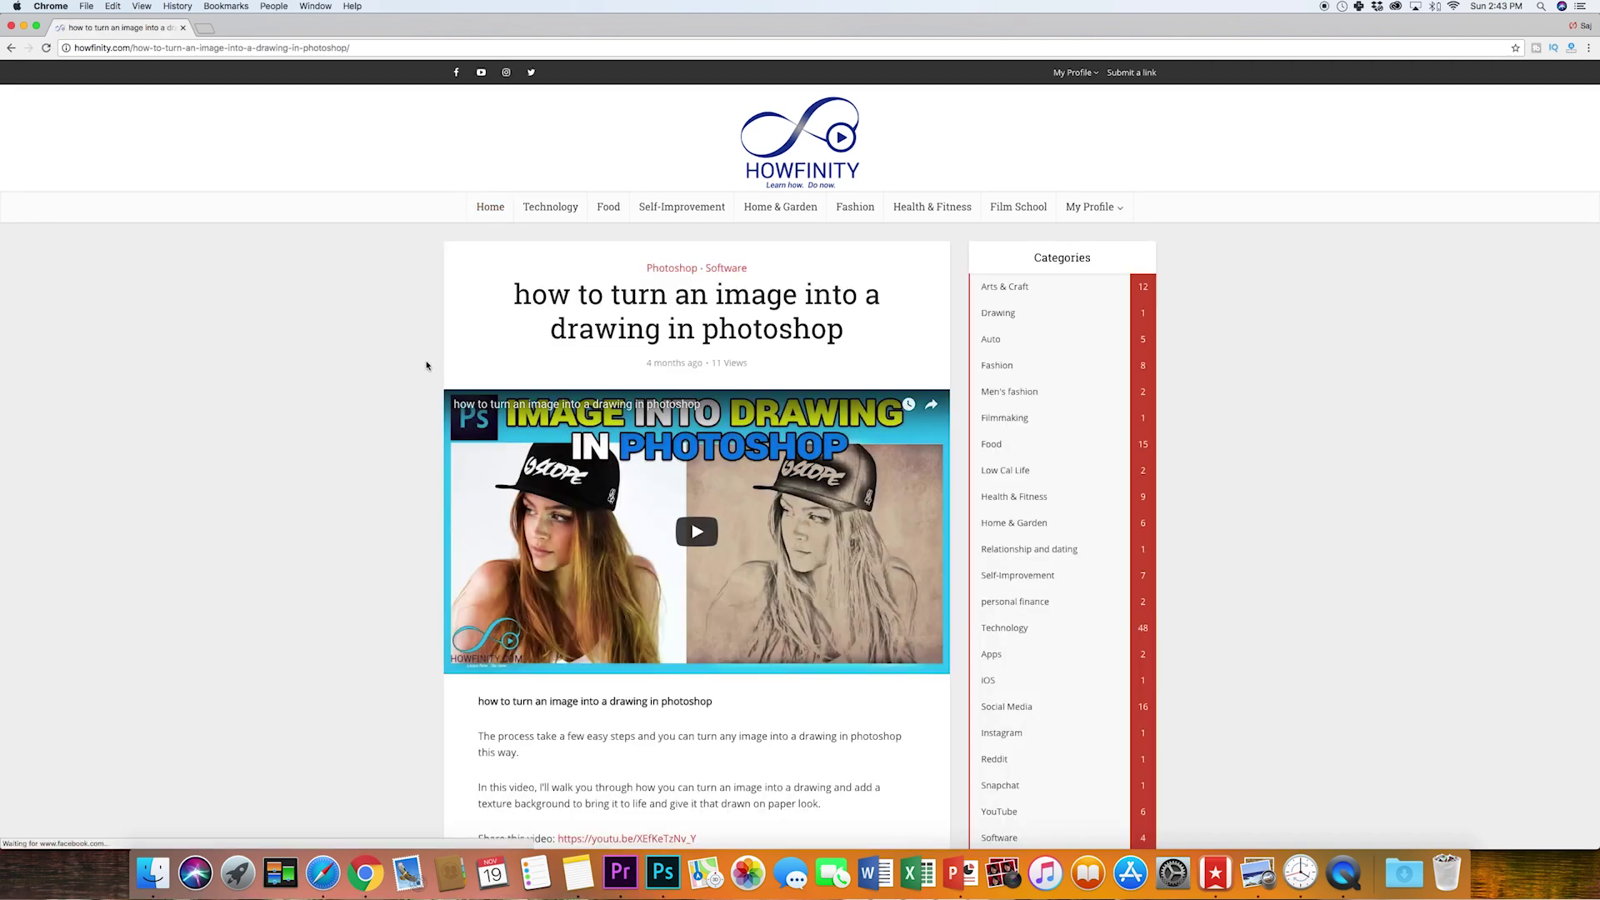
Scroll down through Howfinity's image-to-drawing article and its embedded video.
scroll(426, 365, "down", 1)
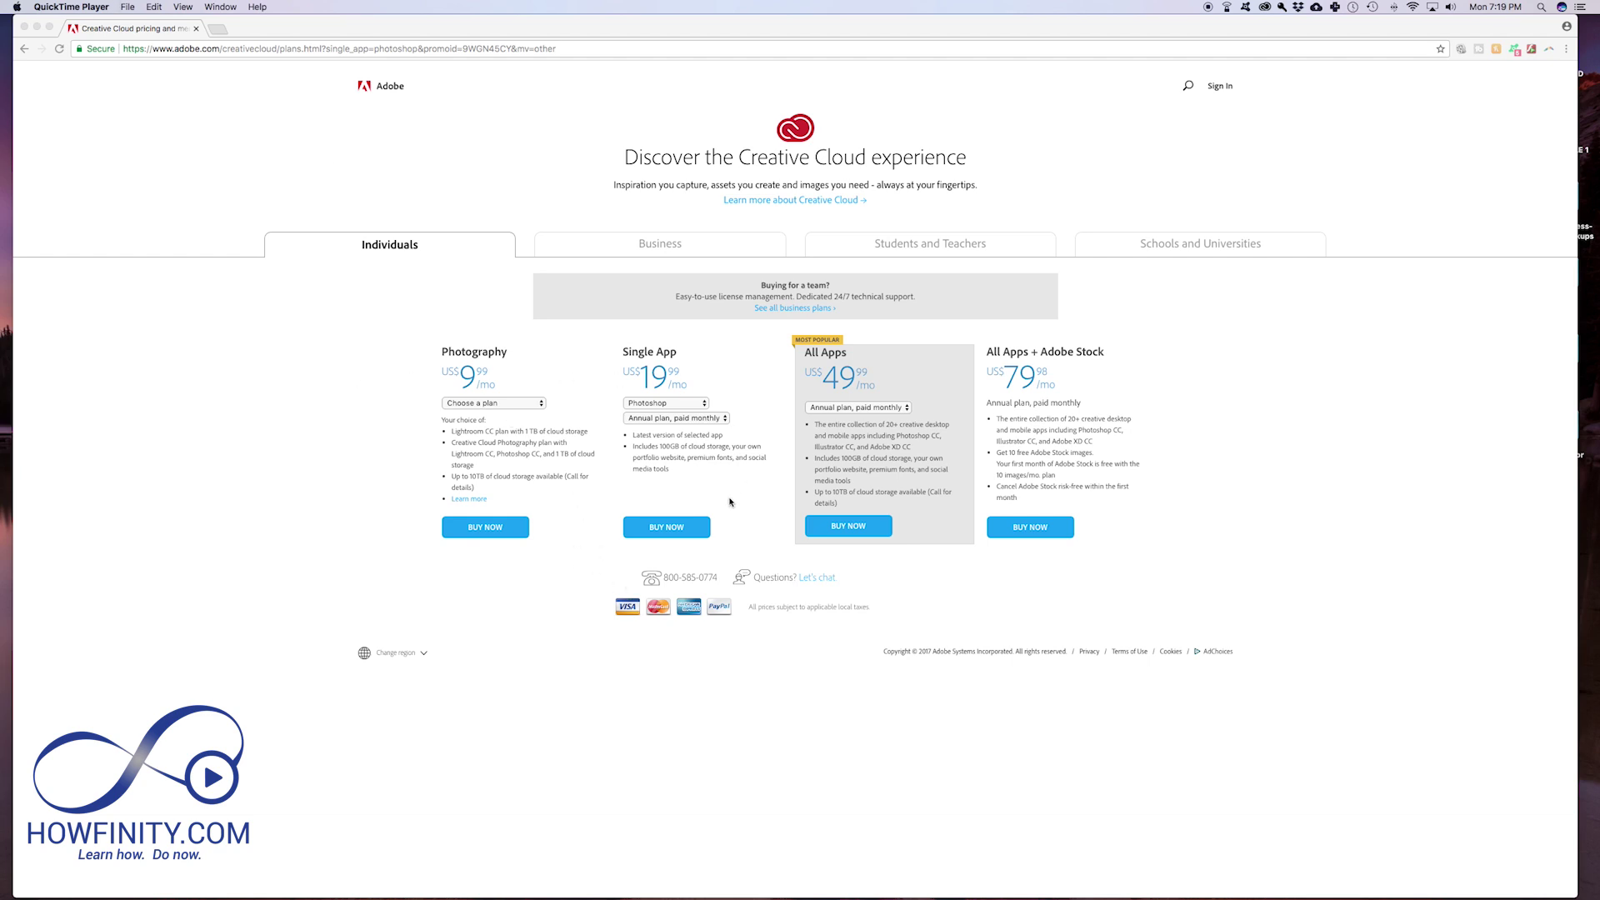
Compare Single App Monthly versus annual billing, then view the Students and Teachers plans.
left_click(658, 417)
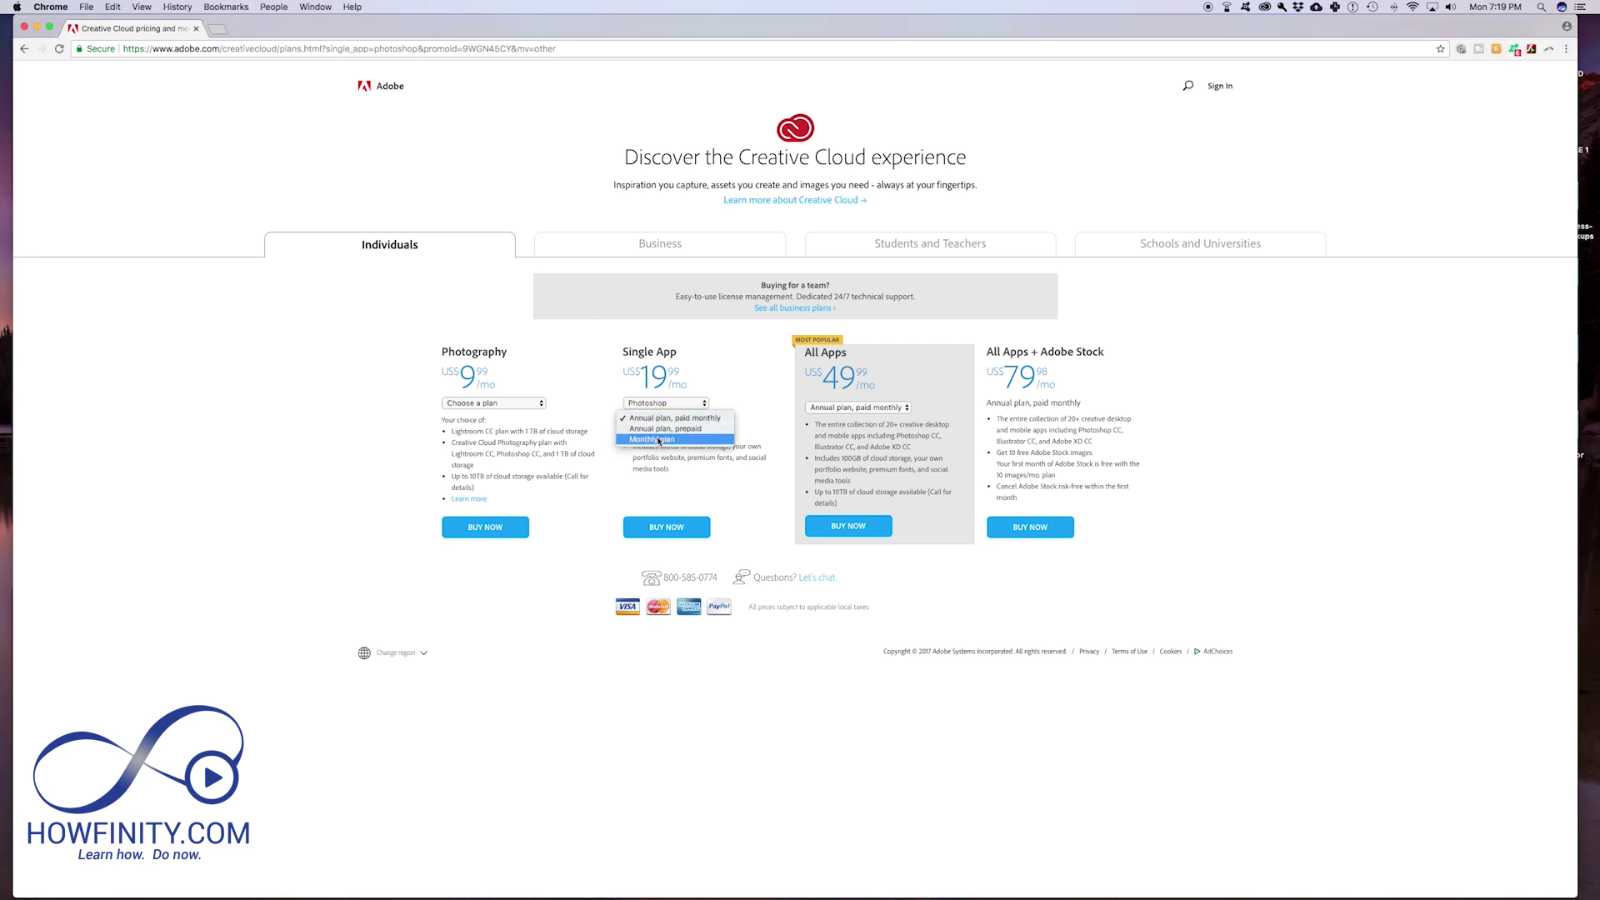
left_click(656, 437)
left_click(659, 413)
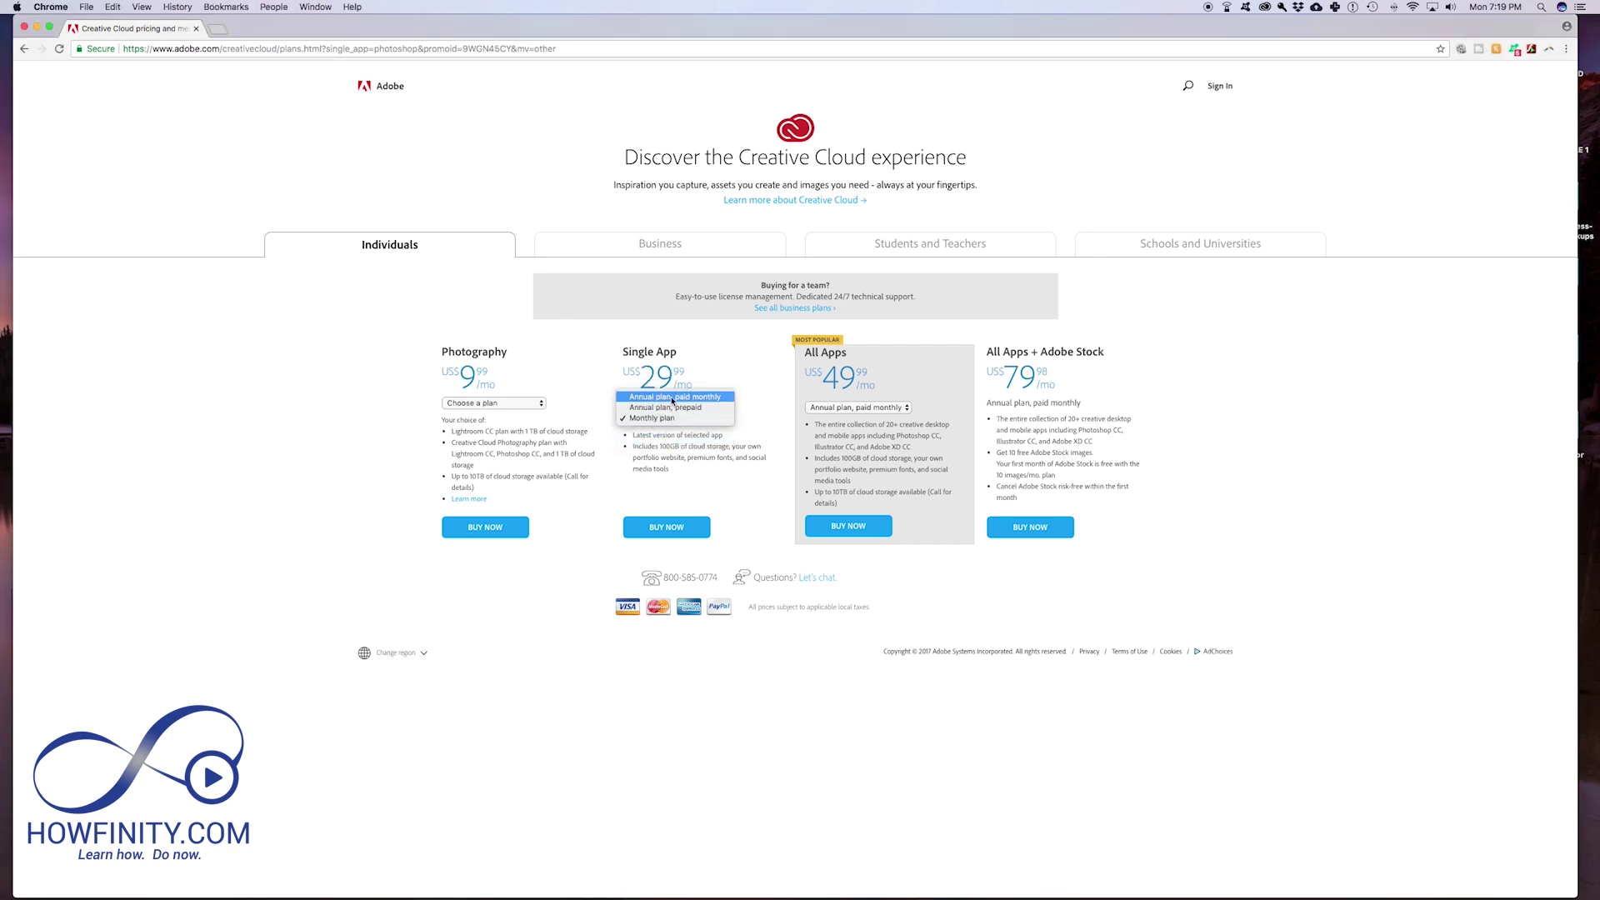
left_click(673, 397)
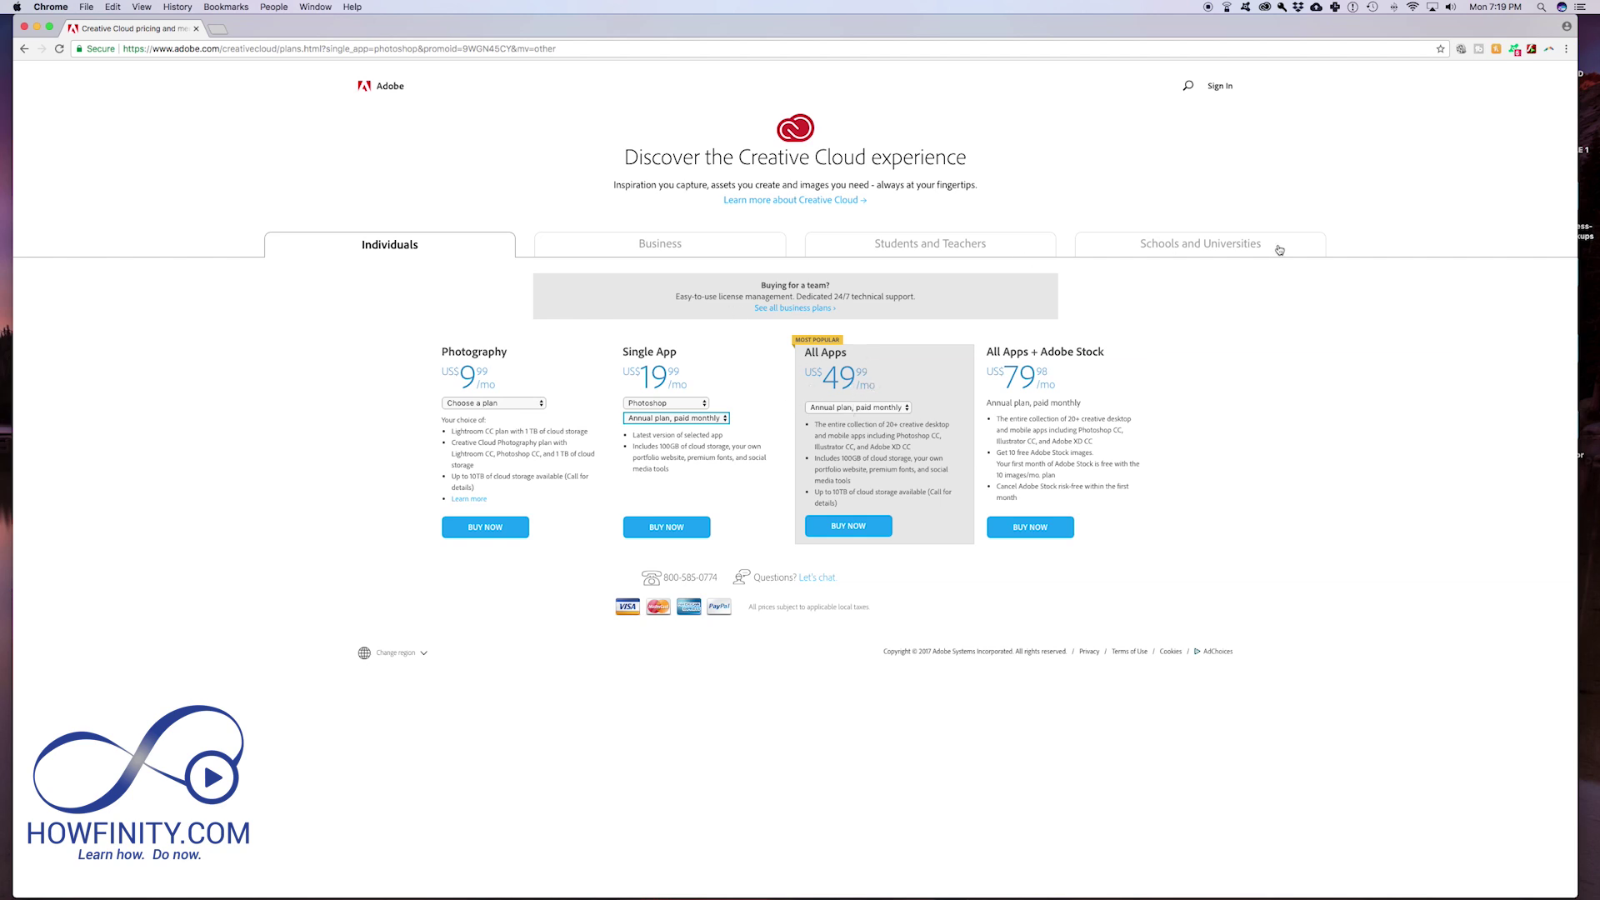
left_click(957, 250)
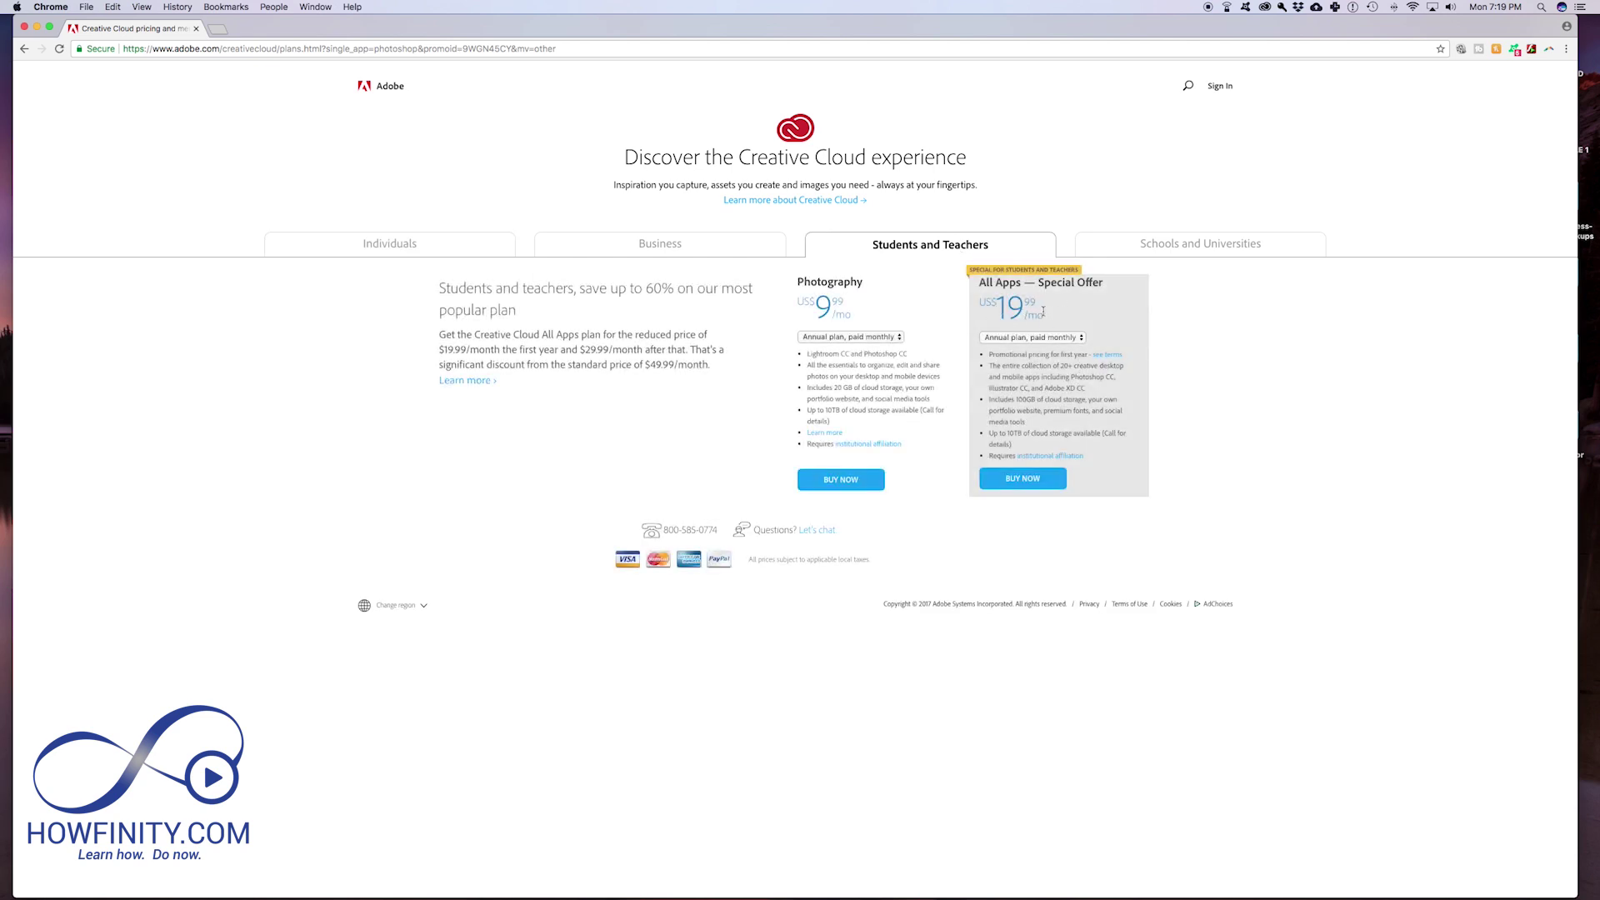
left_click(1264, 7)
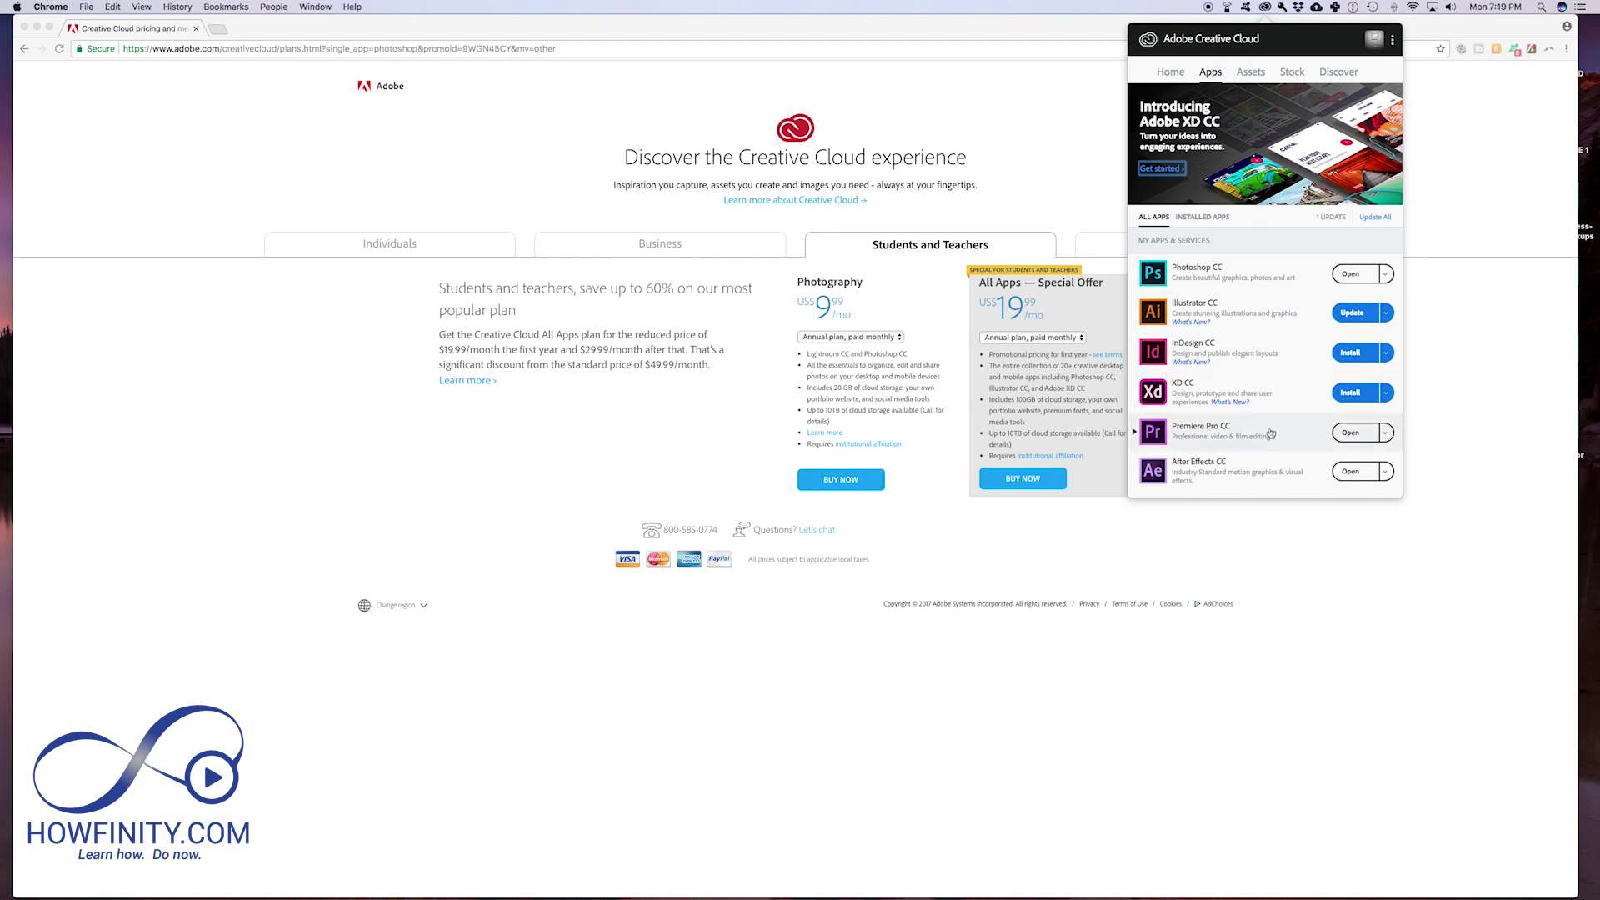
scroll(1236, 306, "down", 3)
scroll(1235, 306, "up", 3)
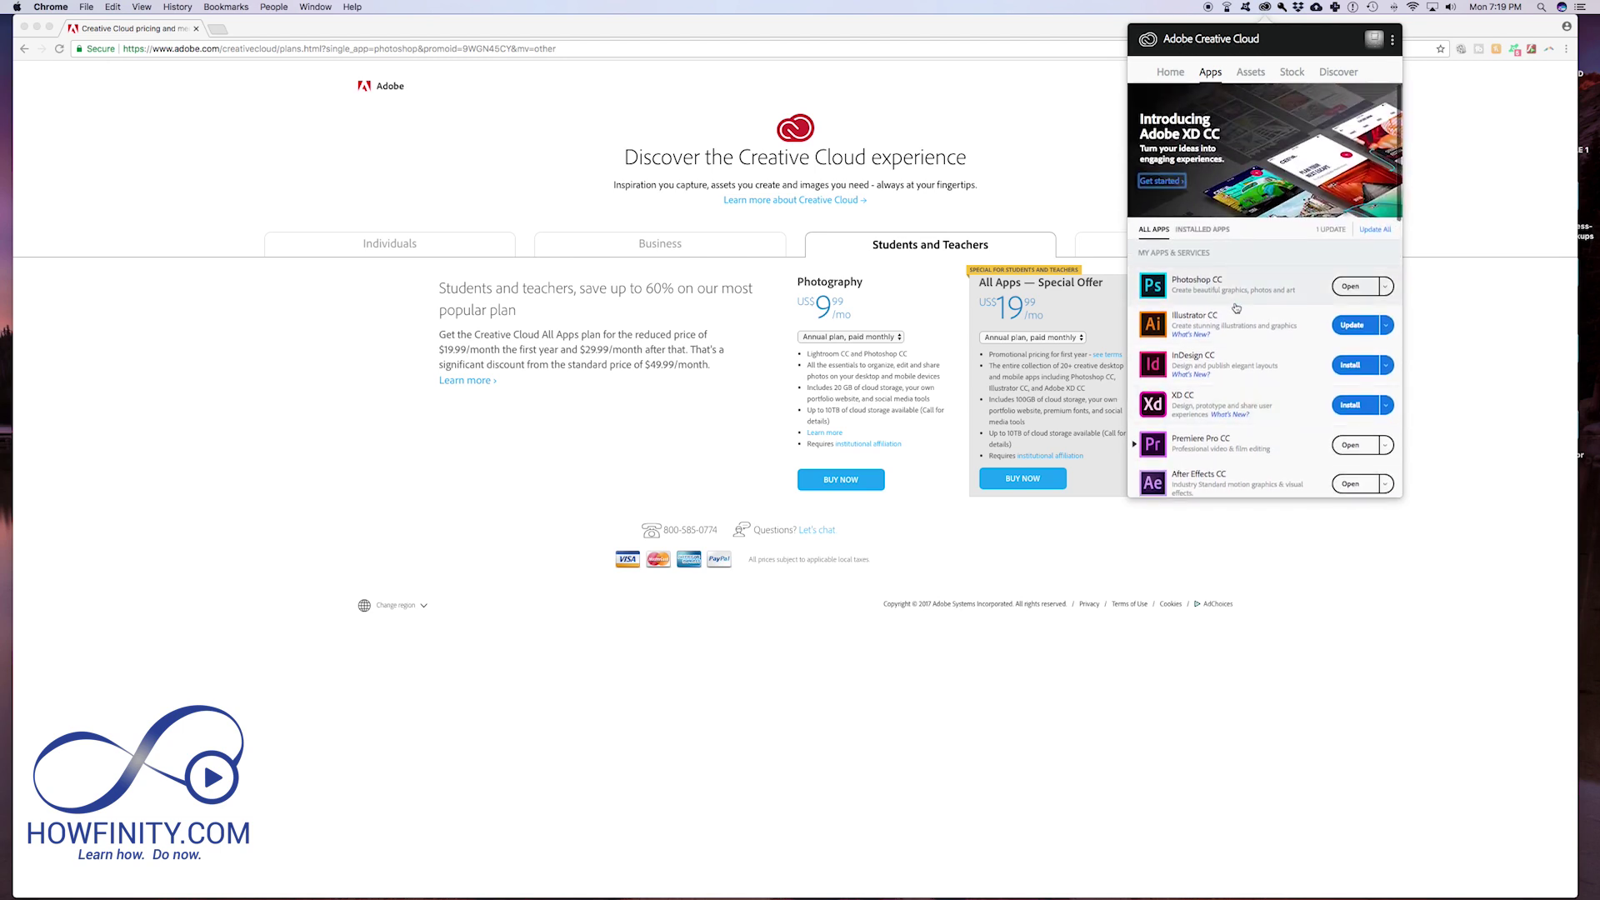
scroll(1233, 342, "down", 2)
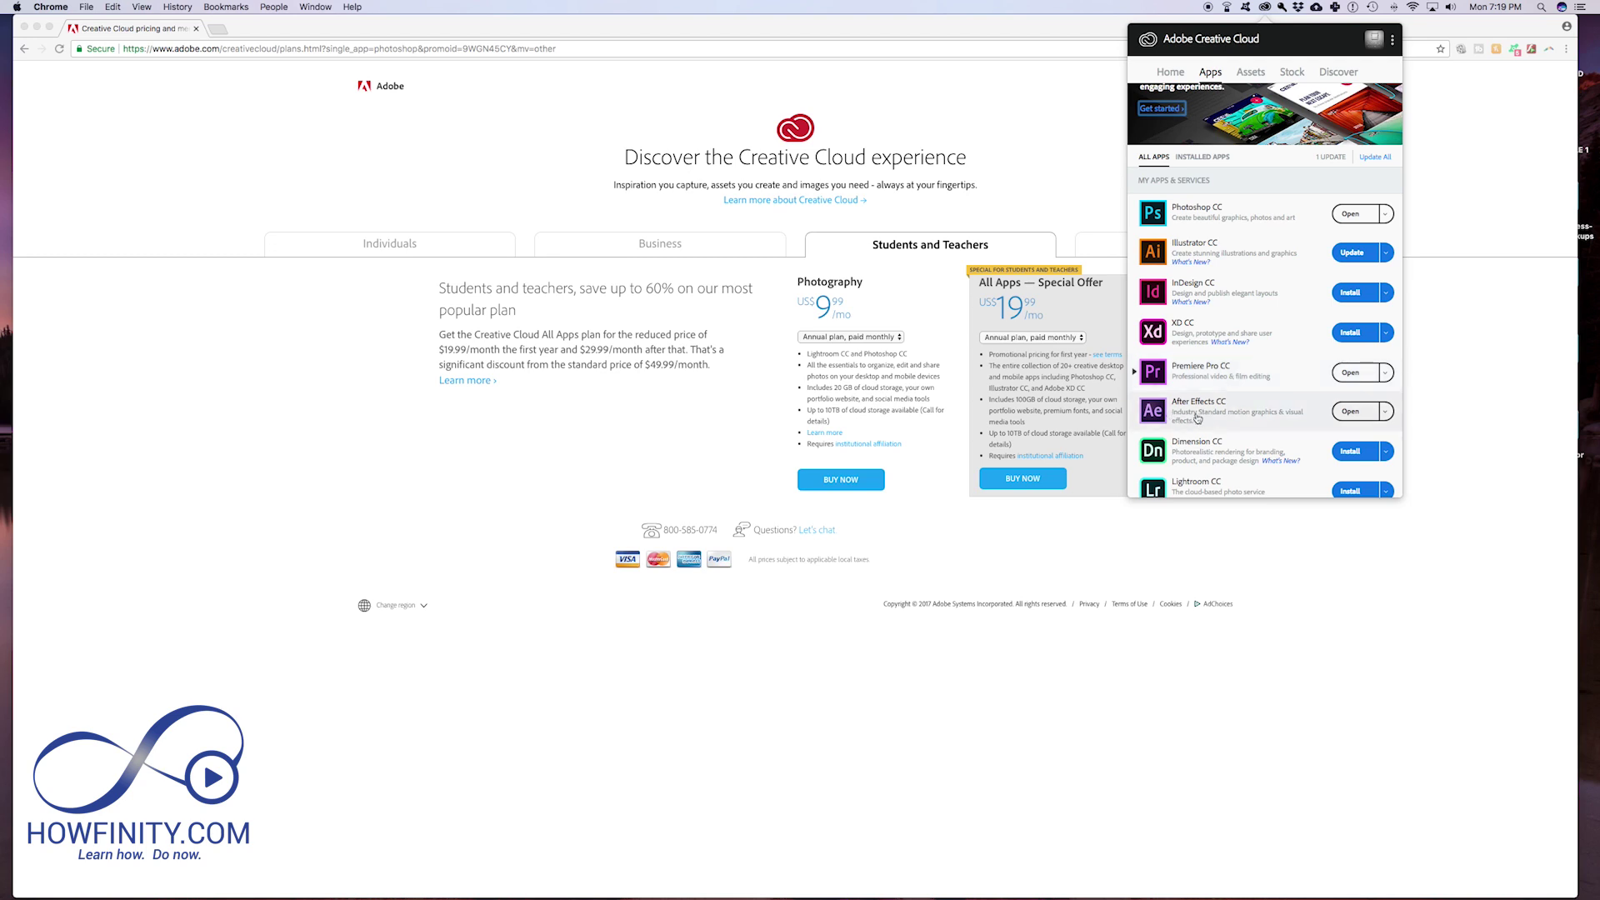
scroll(1214, 419, "down", 2)
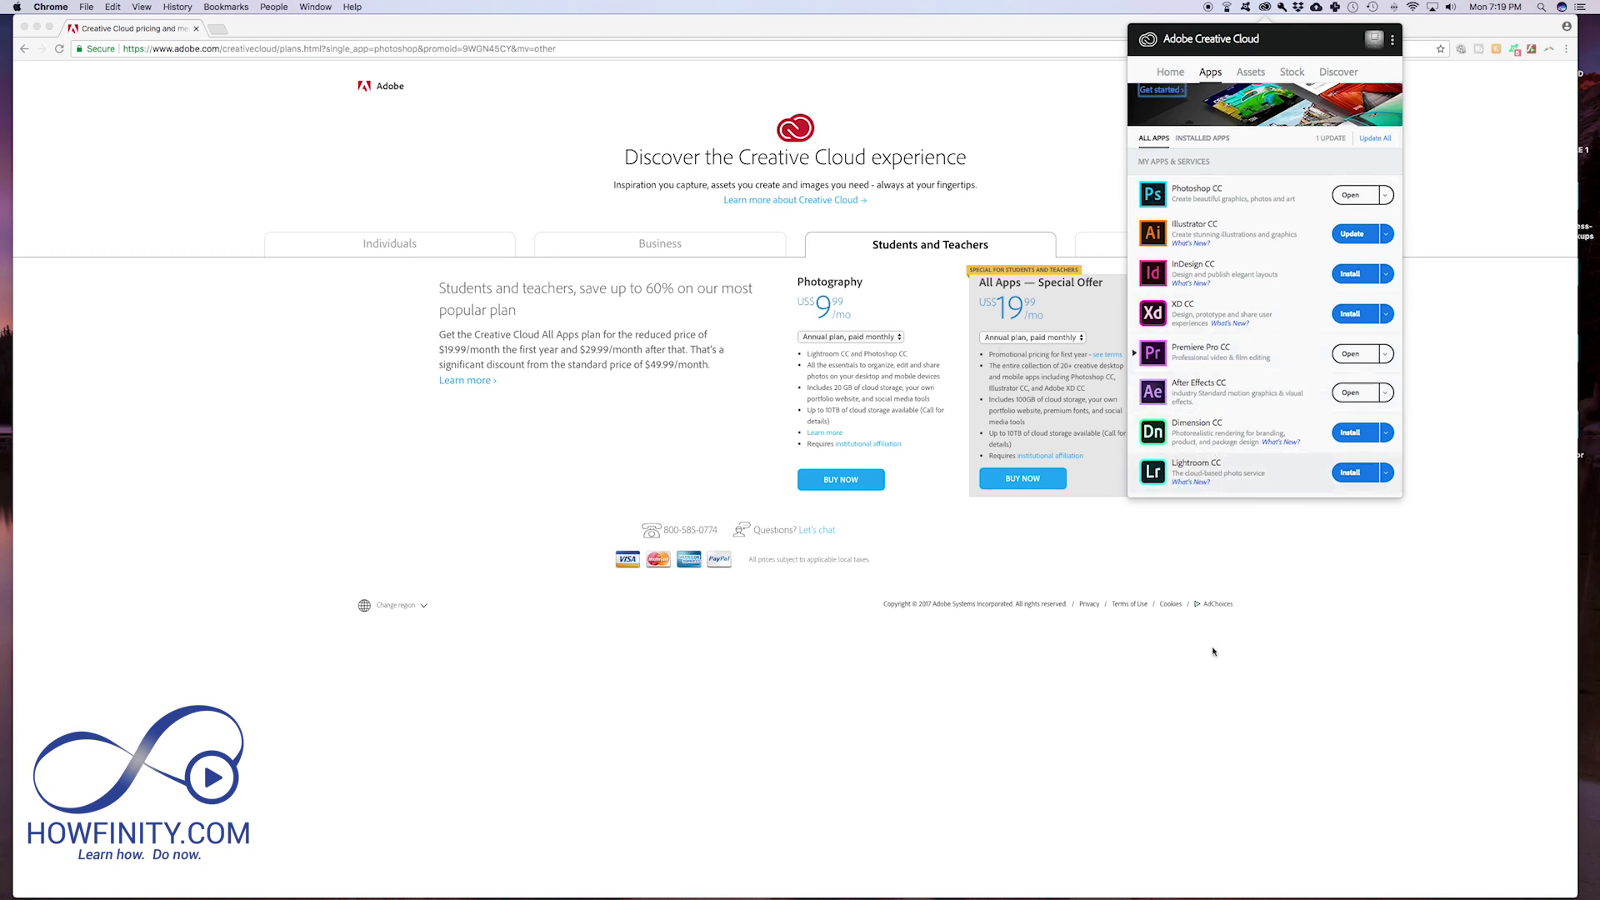
left_click(1286, 614)
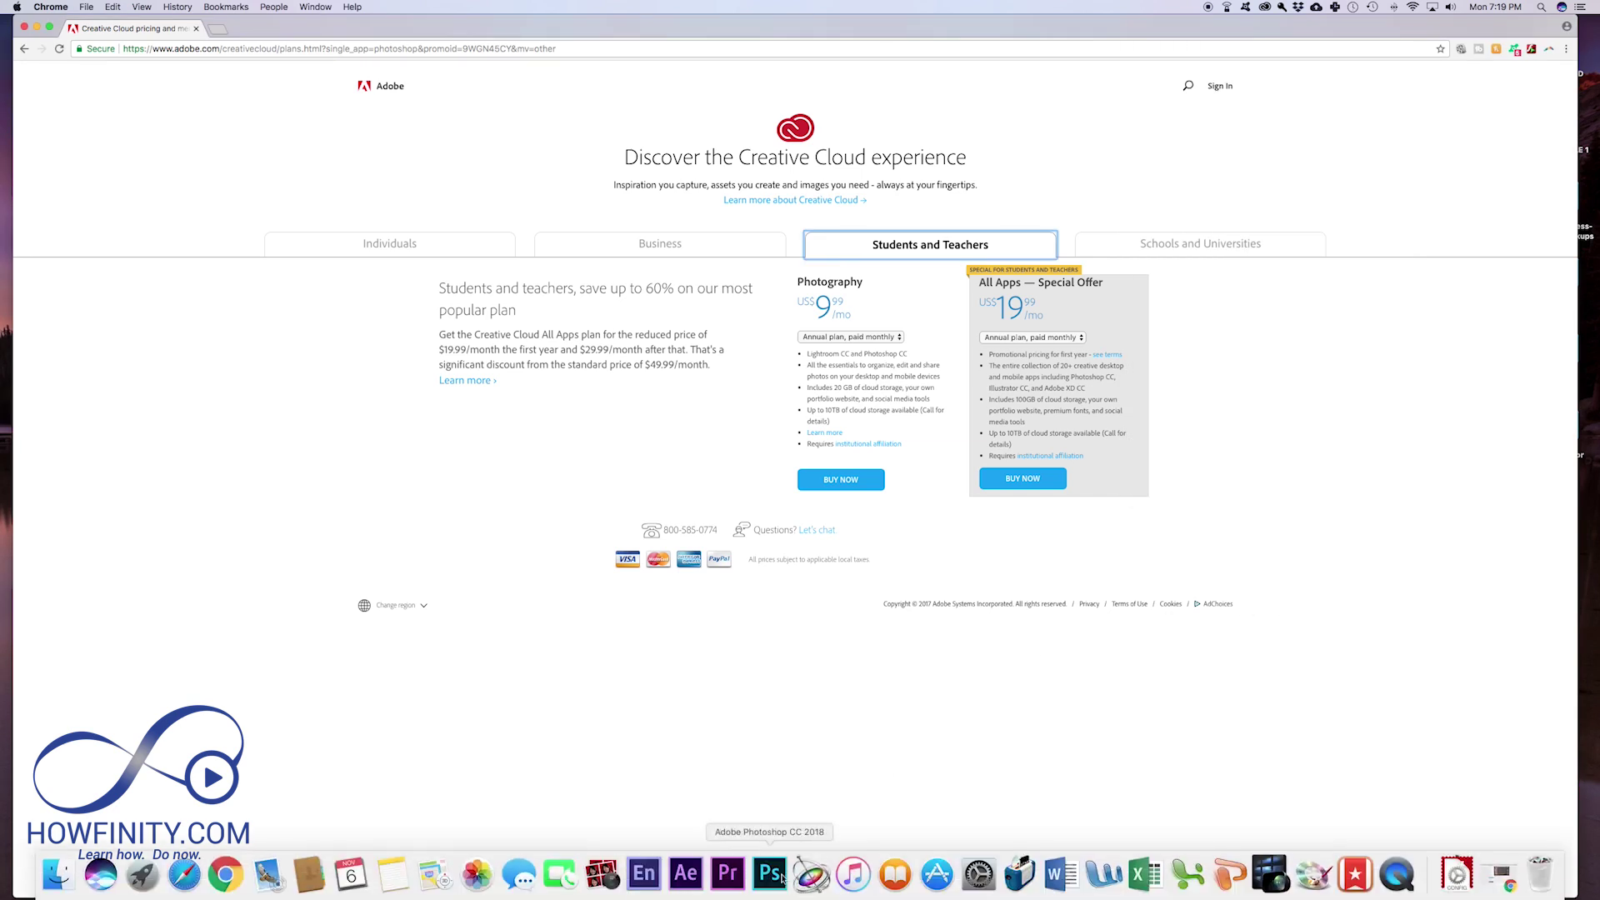
Launch Photoshop from the Dock and browse its Learn and Work start-screen tabs.
mouse_move(775, 895)
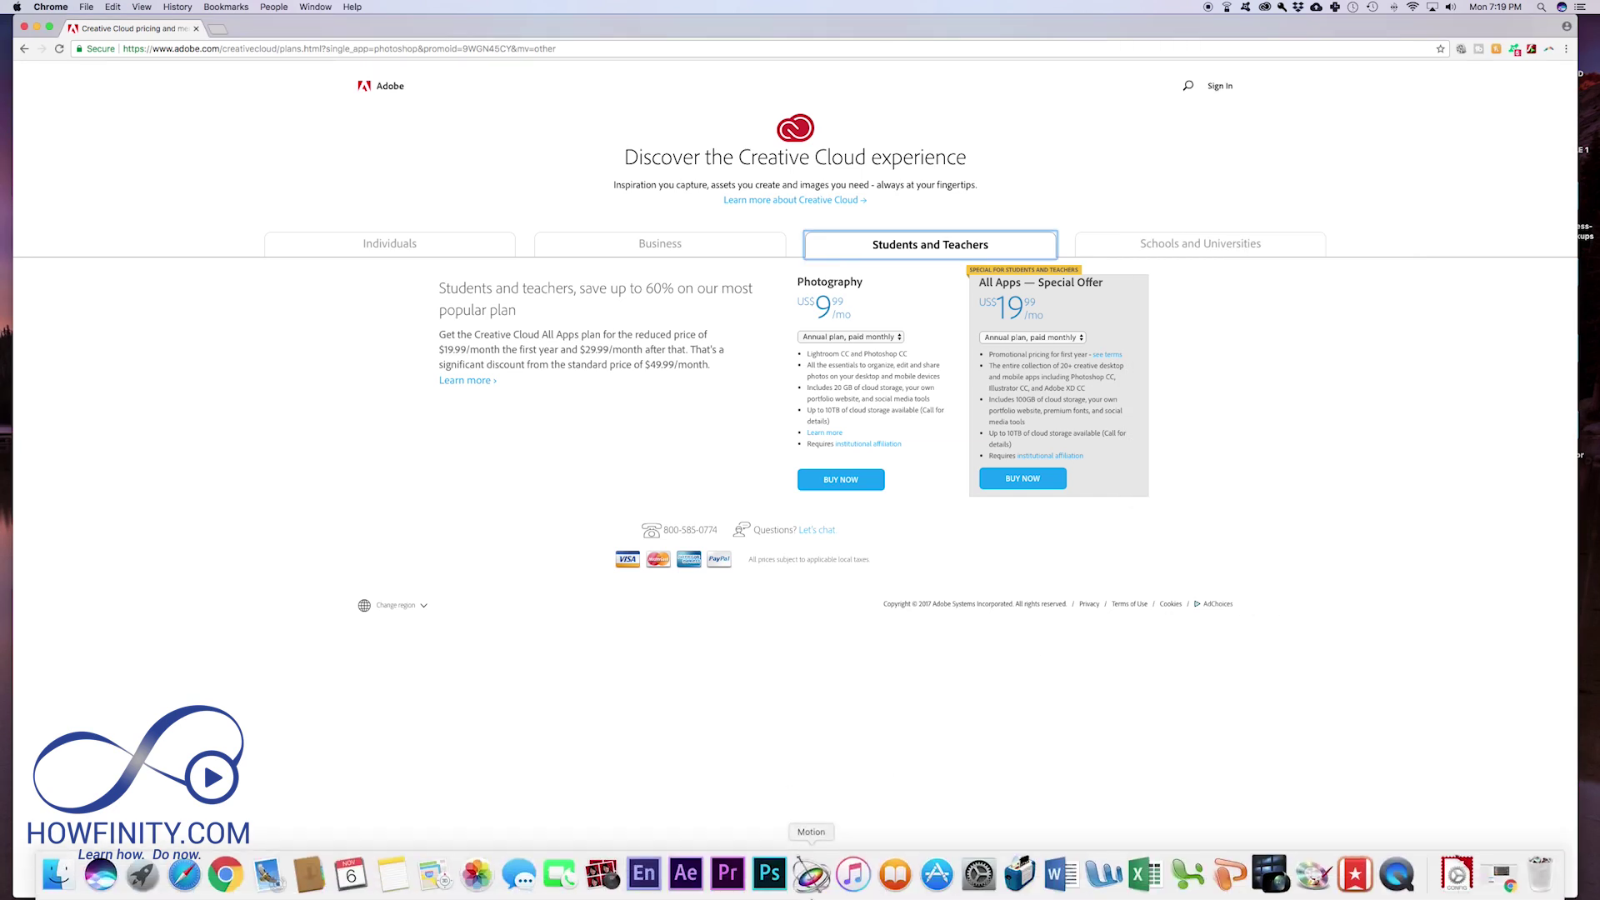
left_click(763, 879)
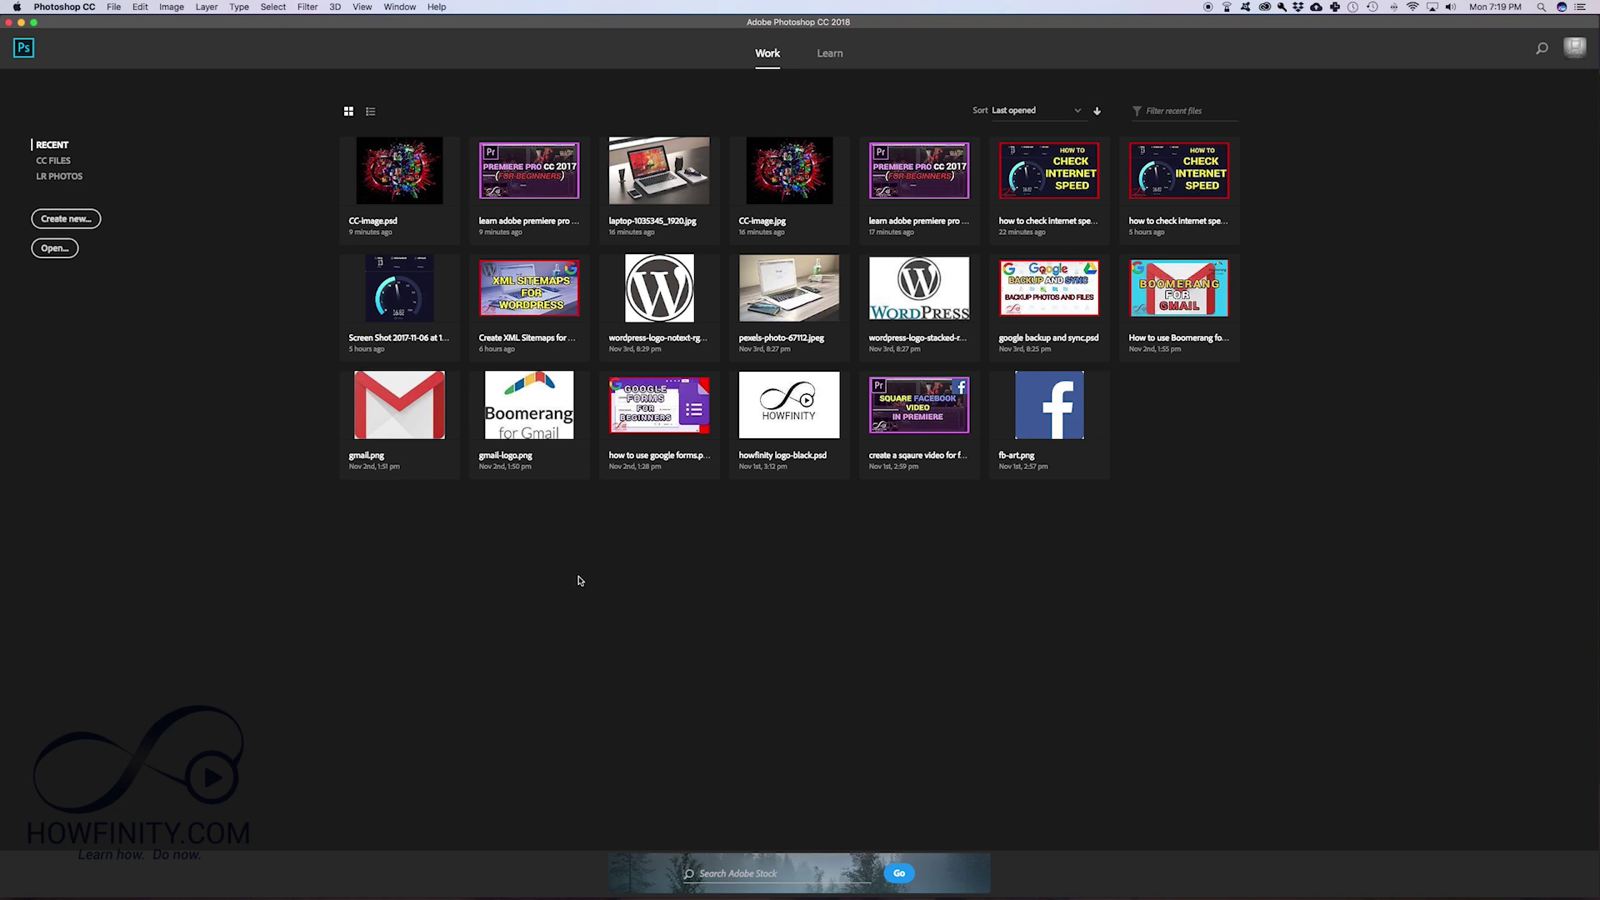
left_click(826, 59)
left_click(768, 60)
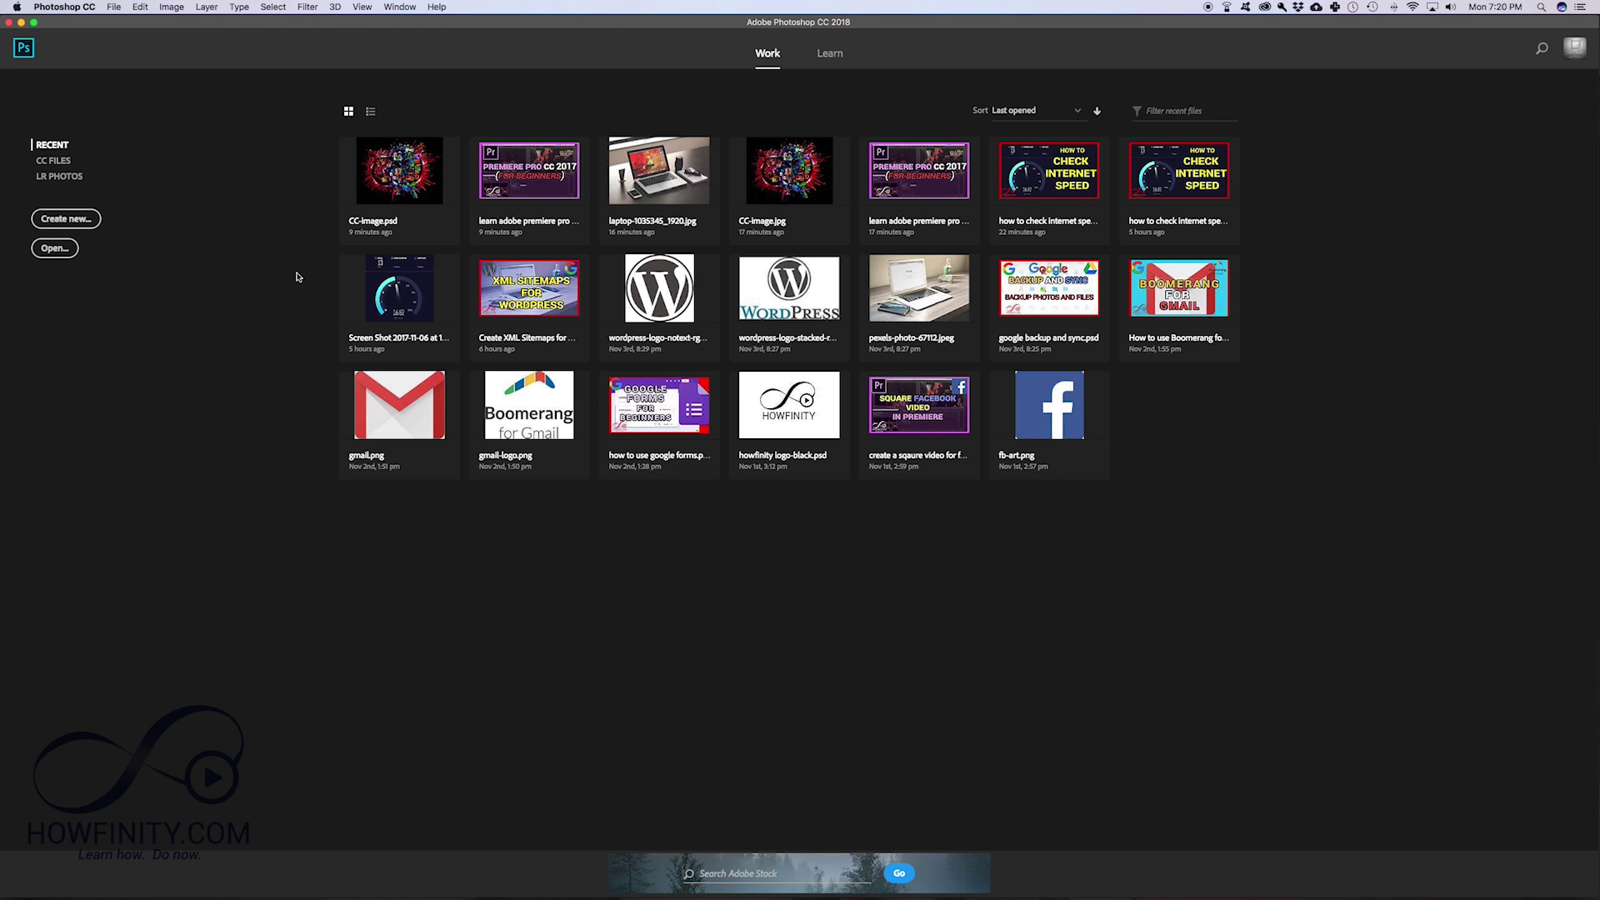
left_click(65, 220)
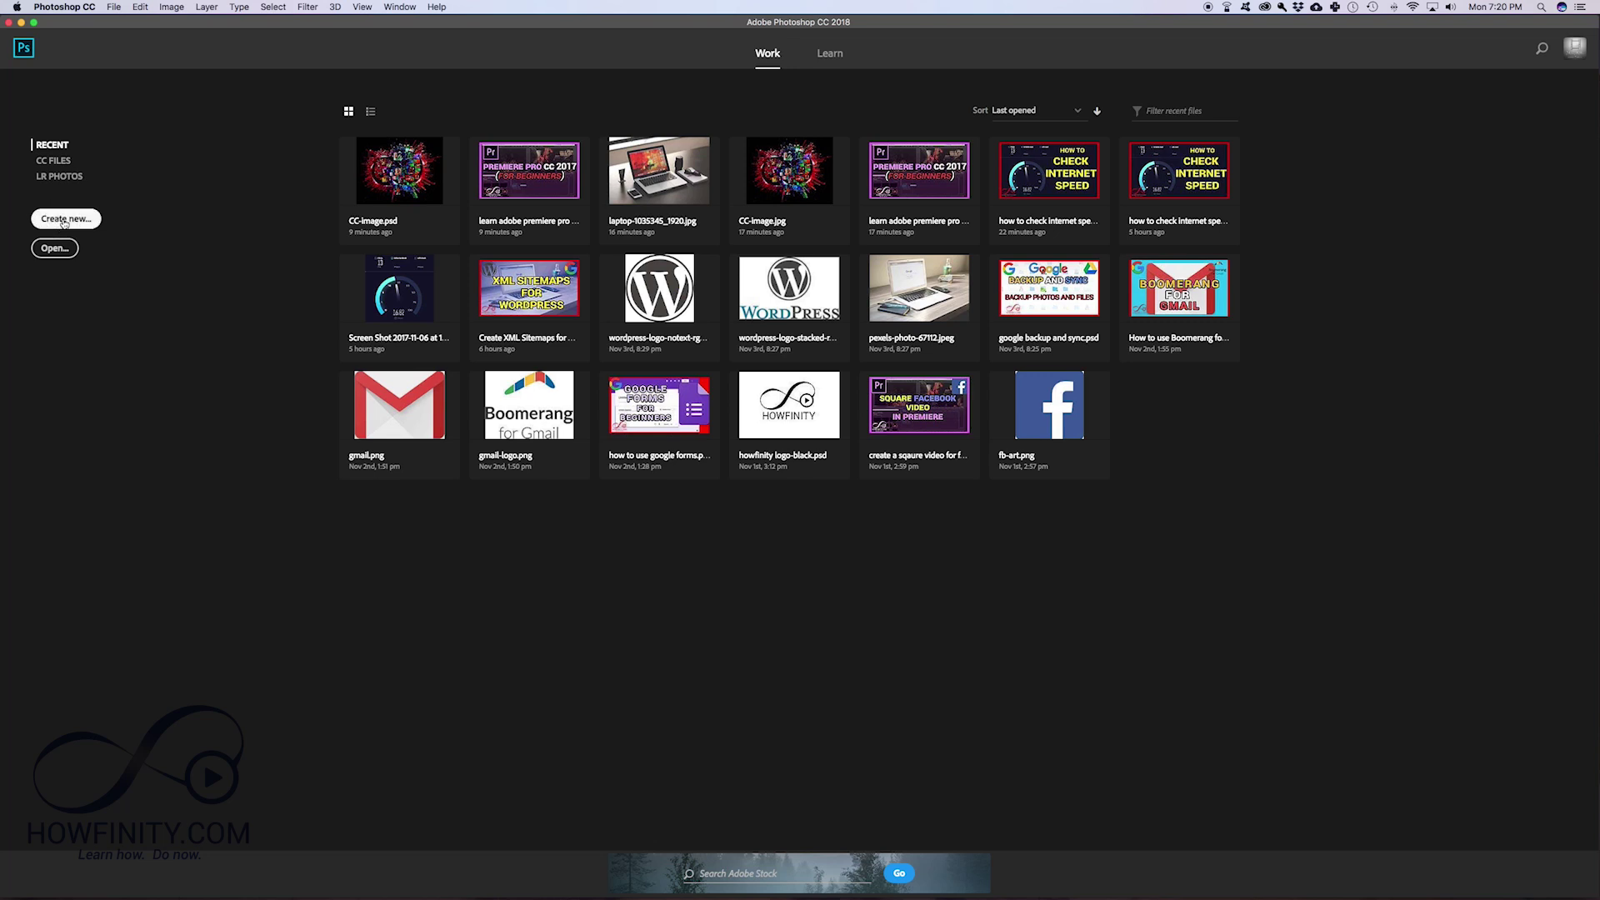
Browse the Photo and Film & Video presets, ending on HDTV 1080p at 1920×1080 px.
left_click_drag(489, 222, 504, 190)
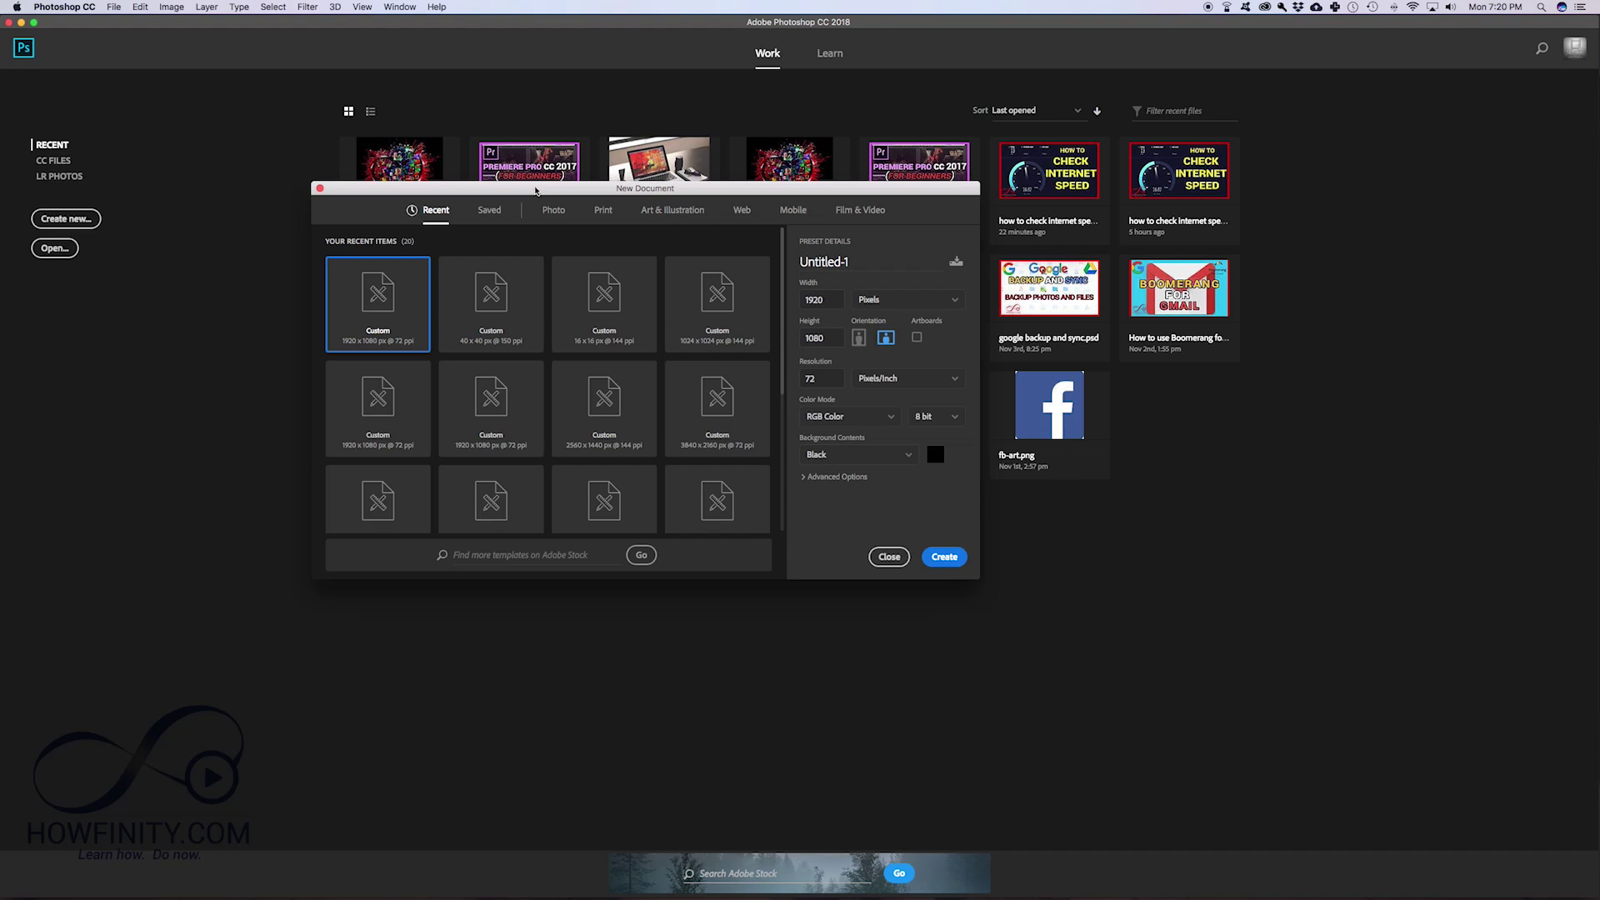
left_click_drag(535, 191, 505, 212)
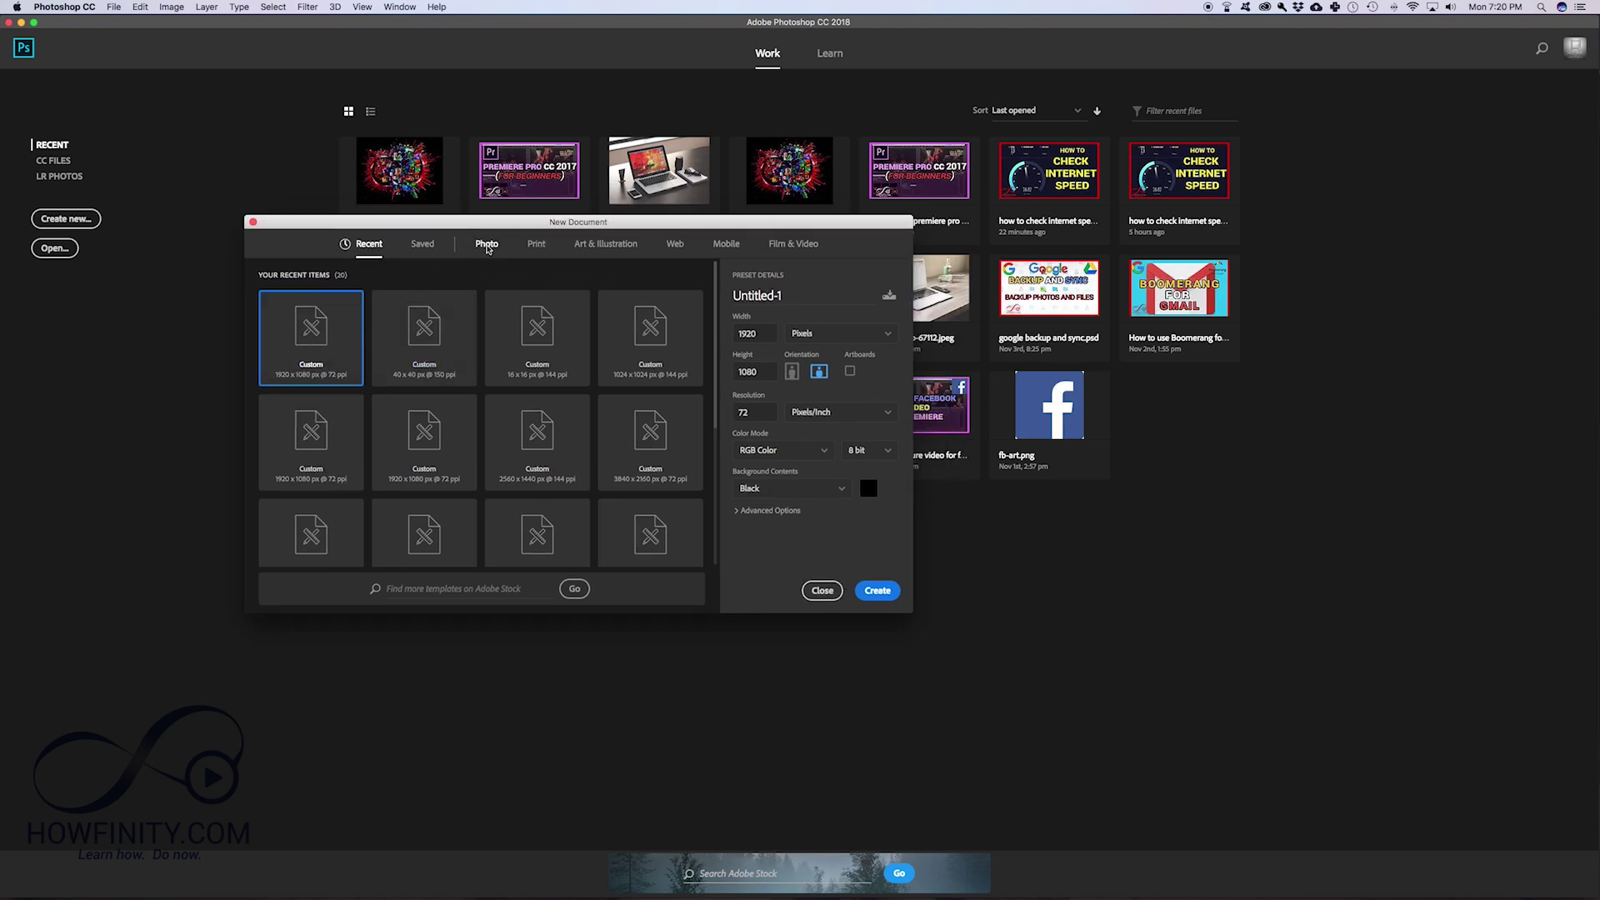
left_click(487, 245)
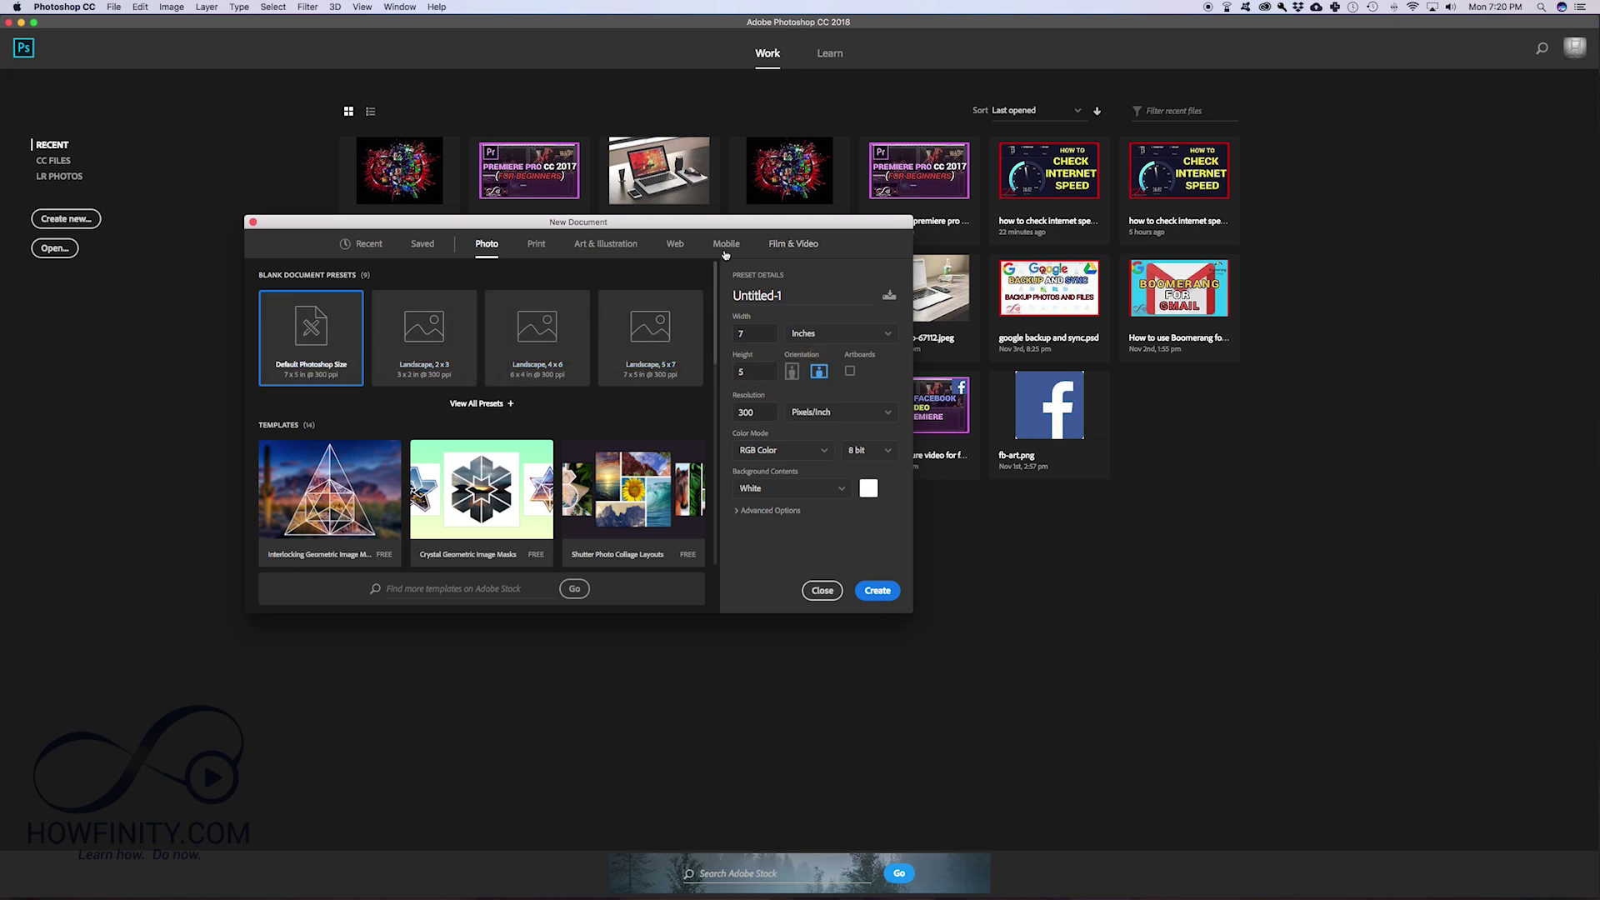
left_click(785, 247)
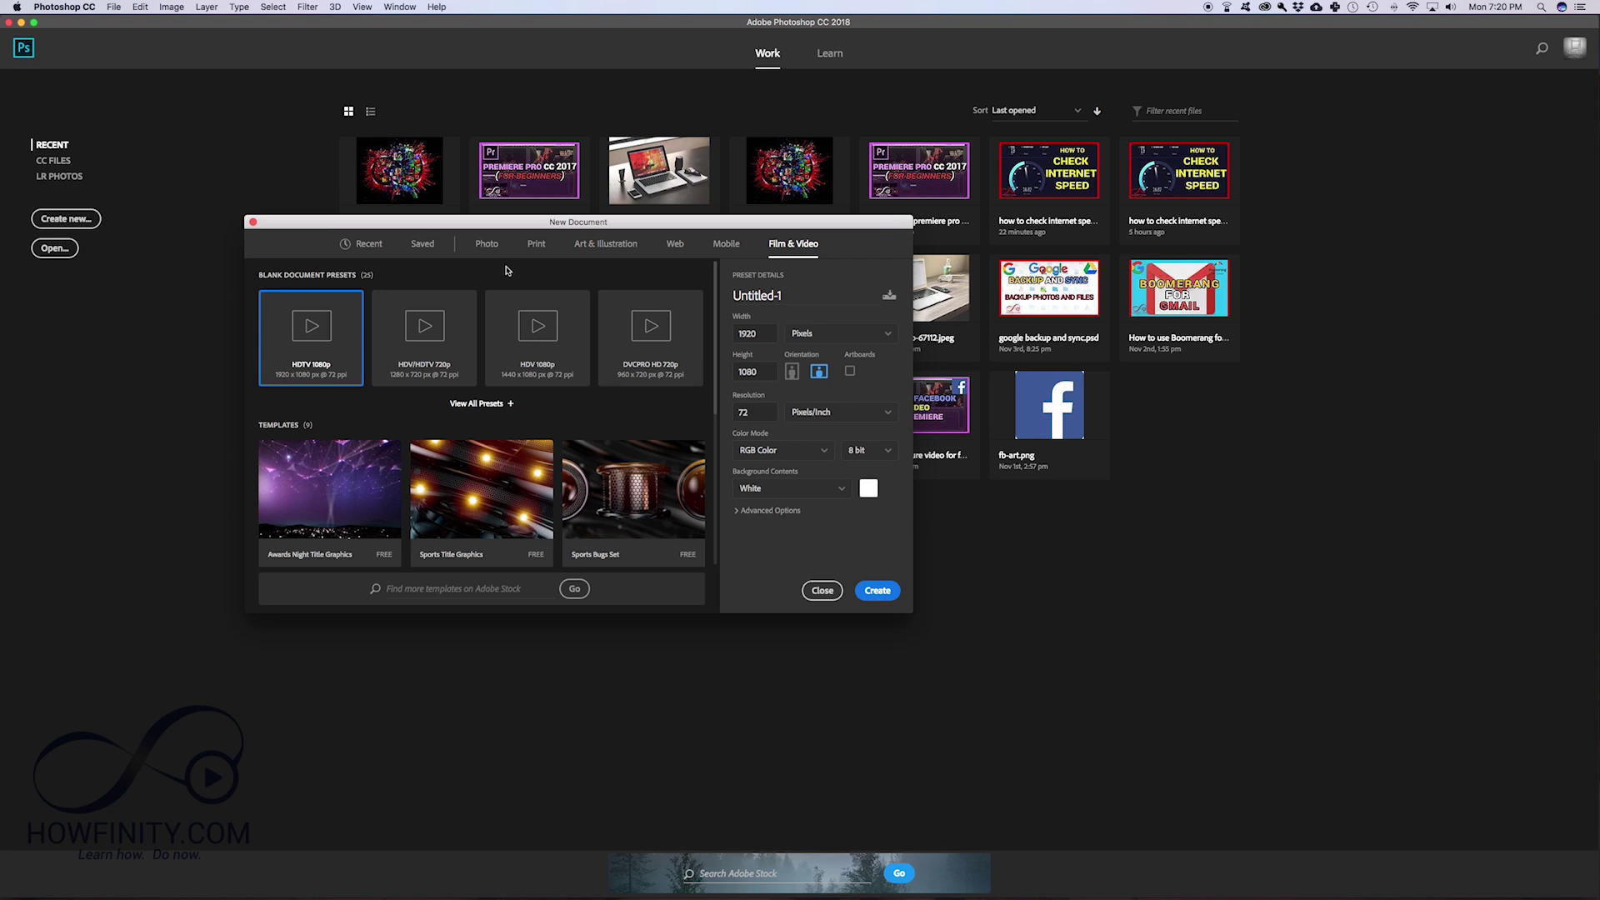
left_click(487, 249)
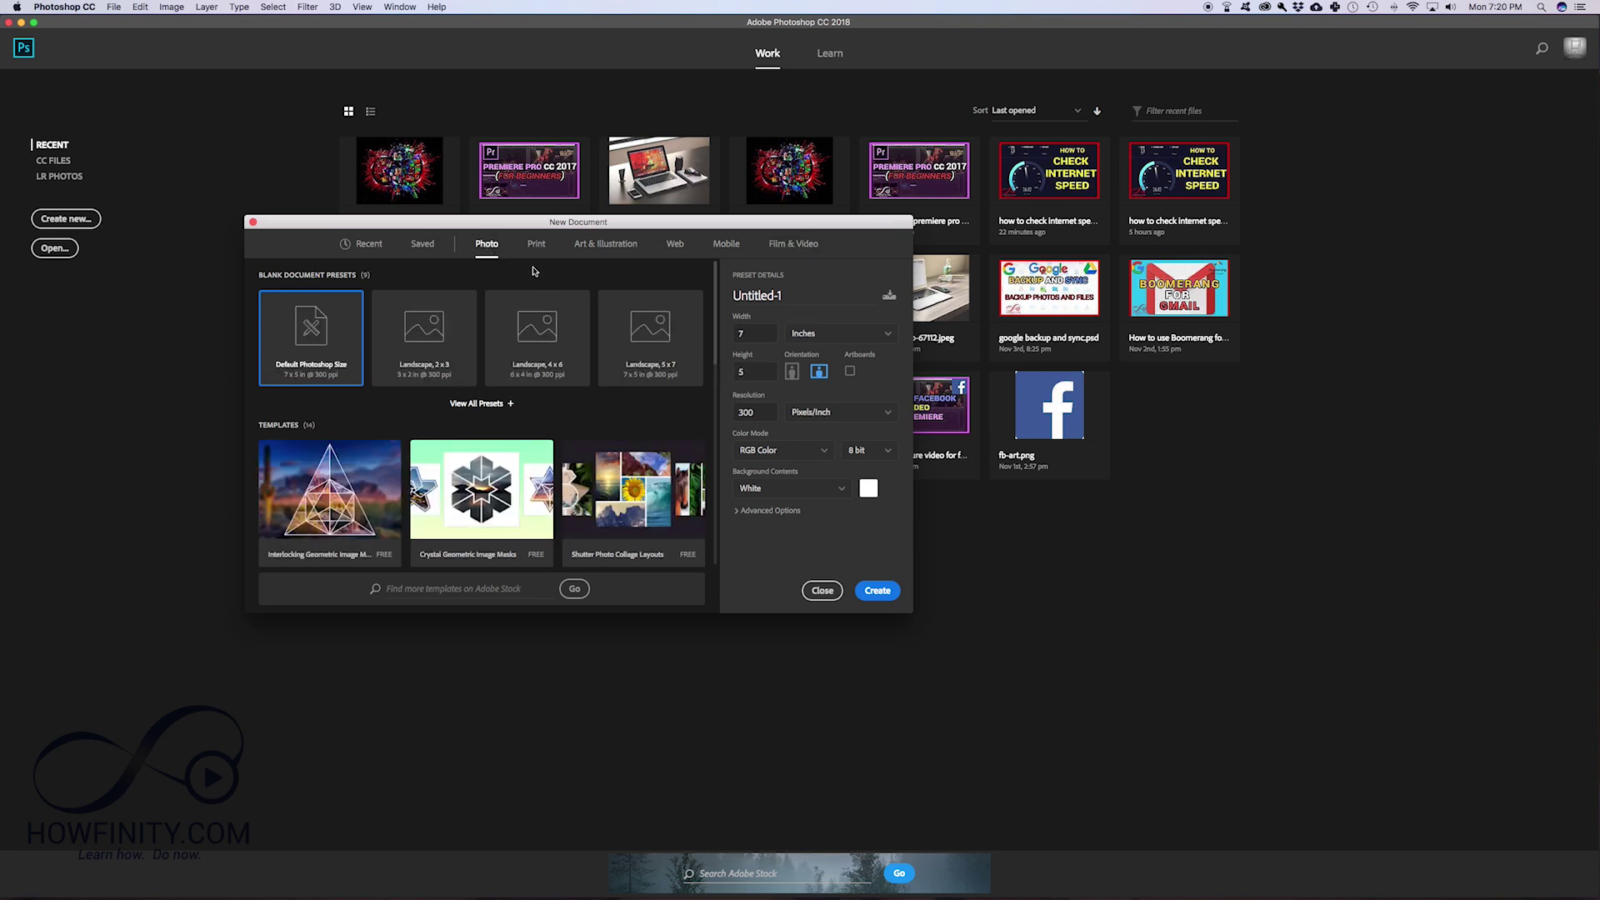
left_click_drag(666, 227, 616, 207)
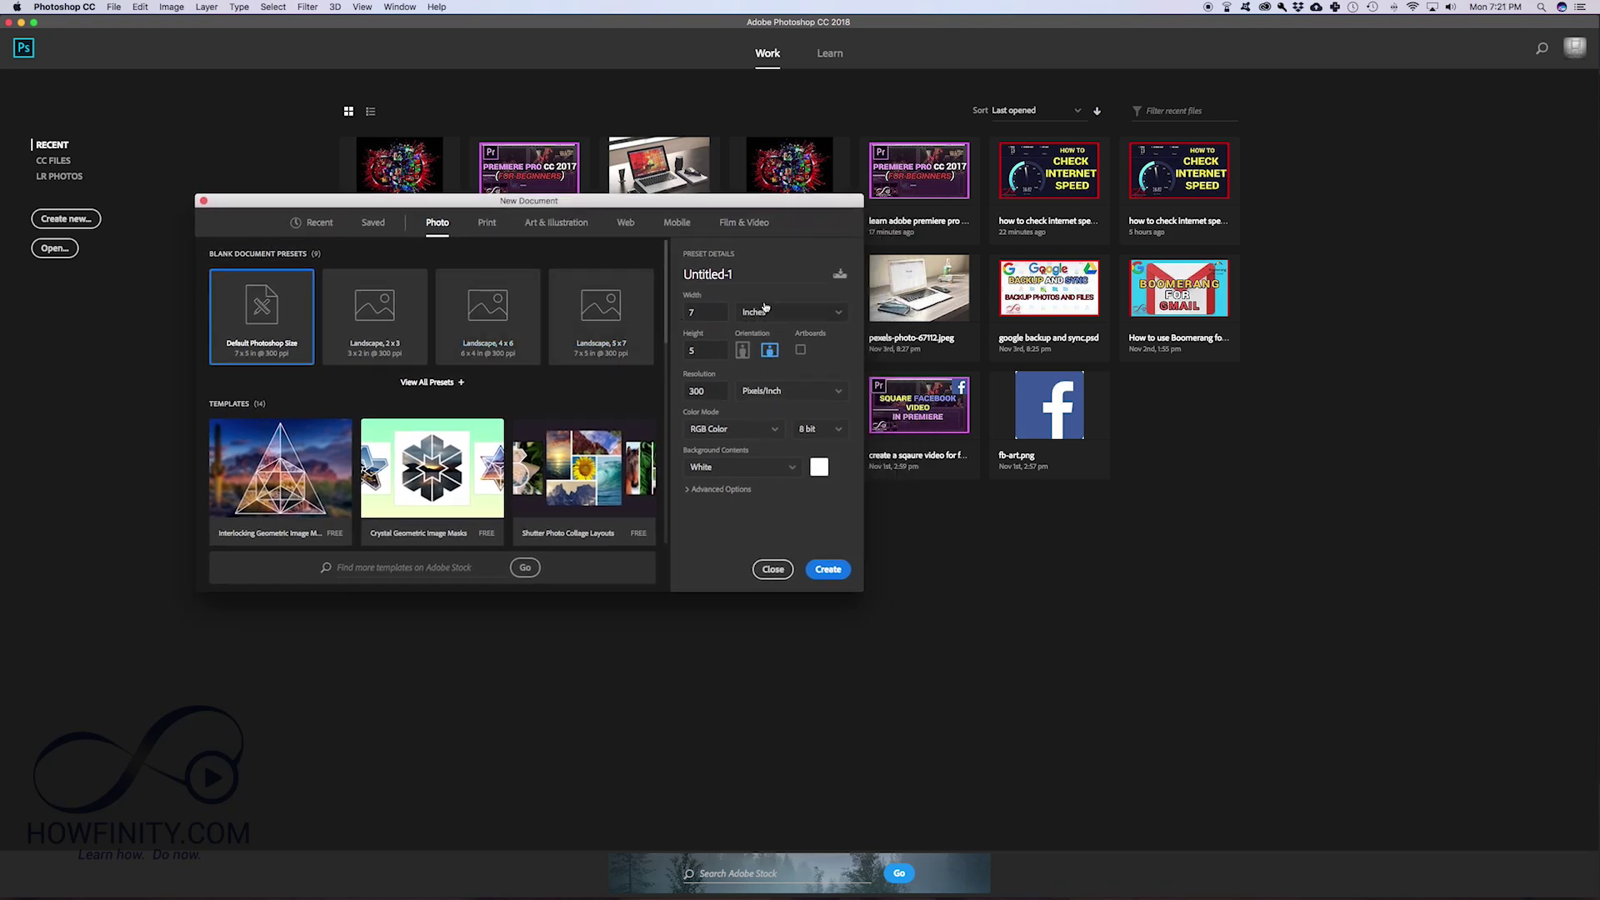
left_click_drag(610, 205, 677, 260)
left_click(805, 278)
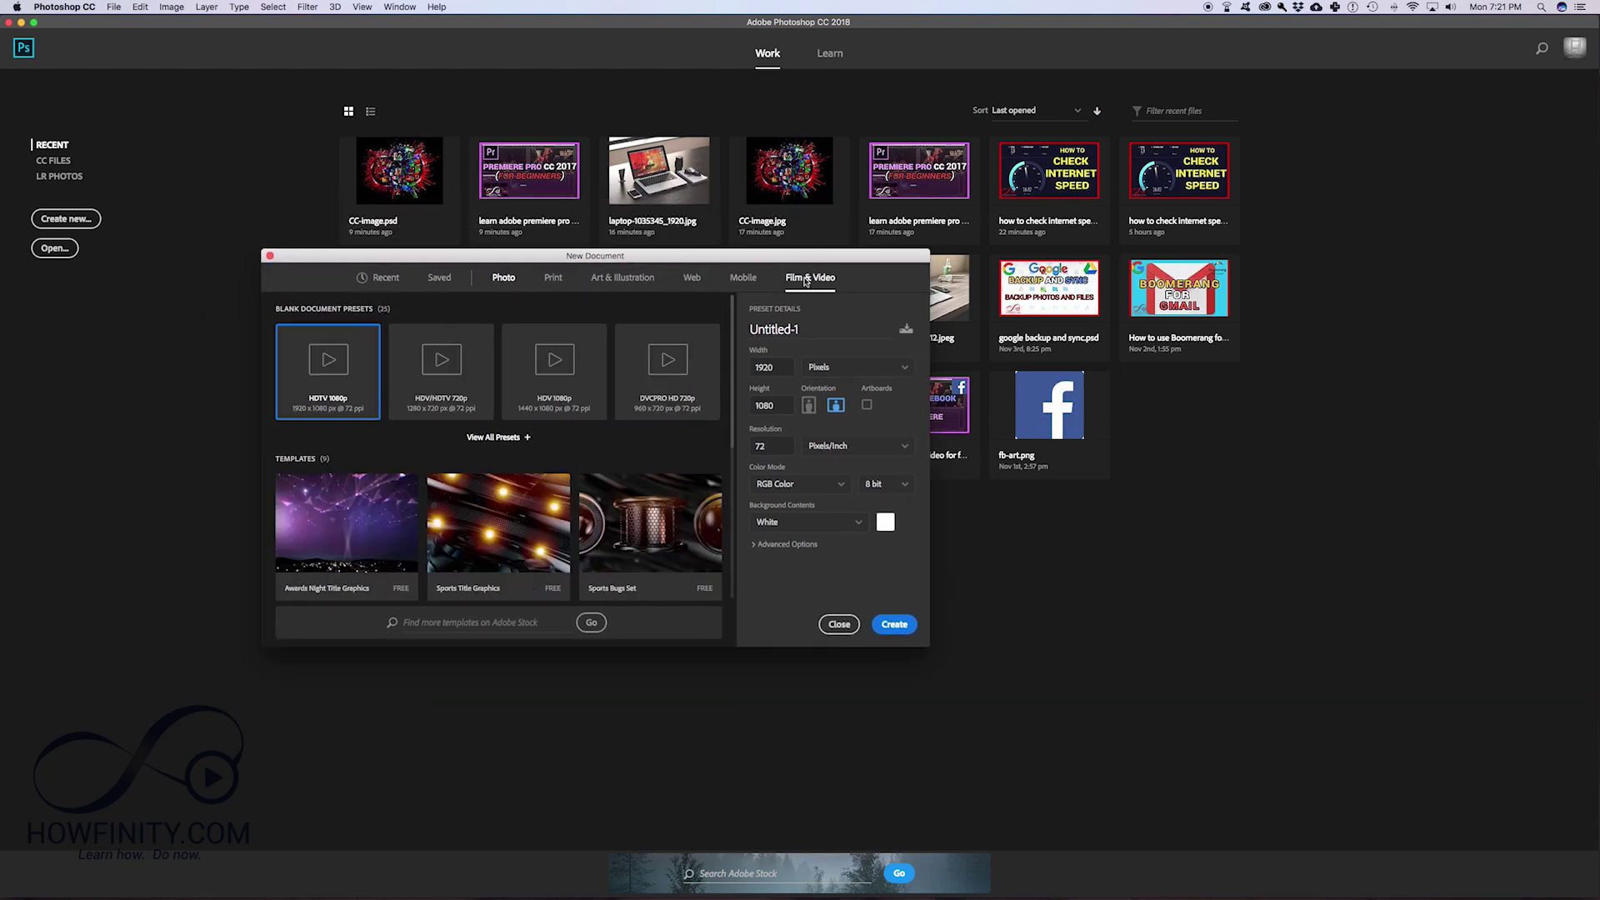
left_click_drag(679, 260, 666, 250)
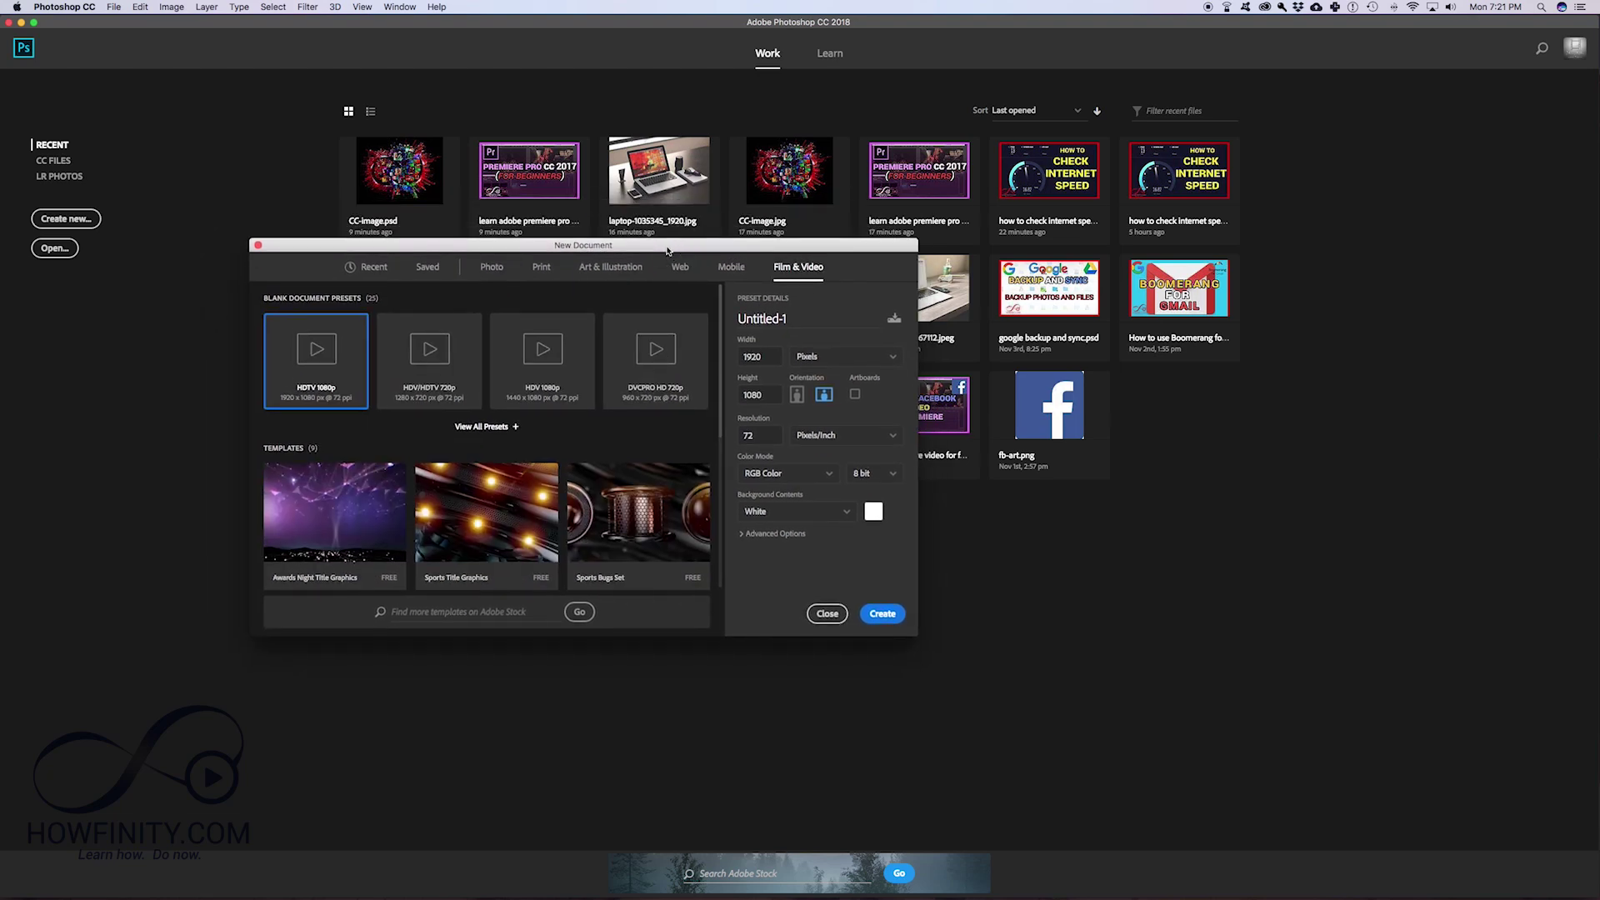
left_click_drag(640, 247, 651, 233)
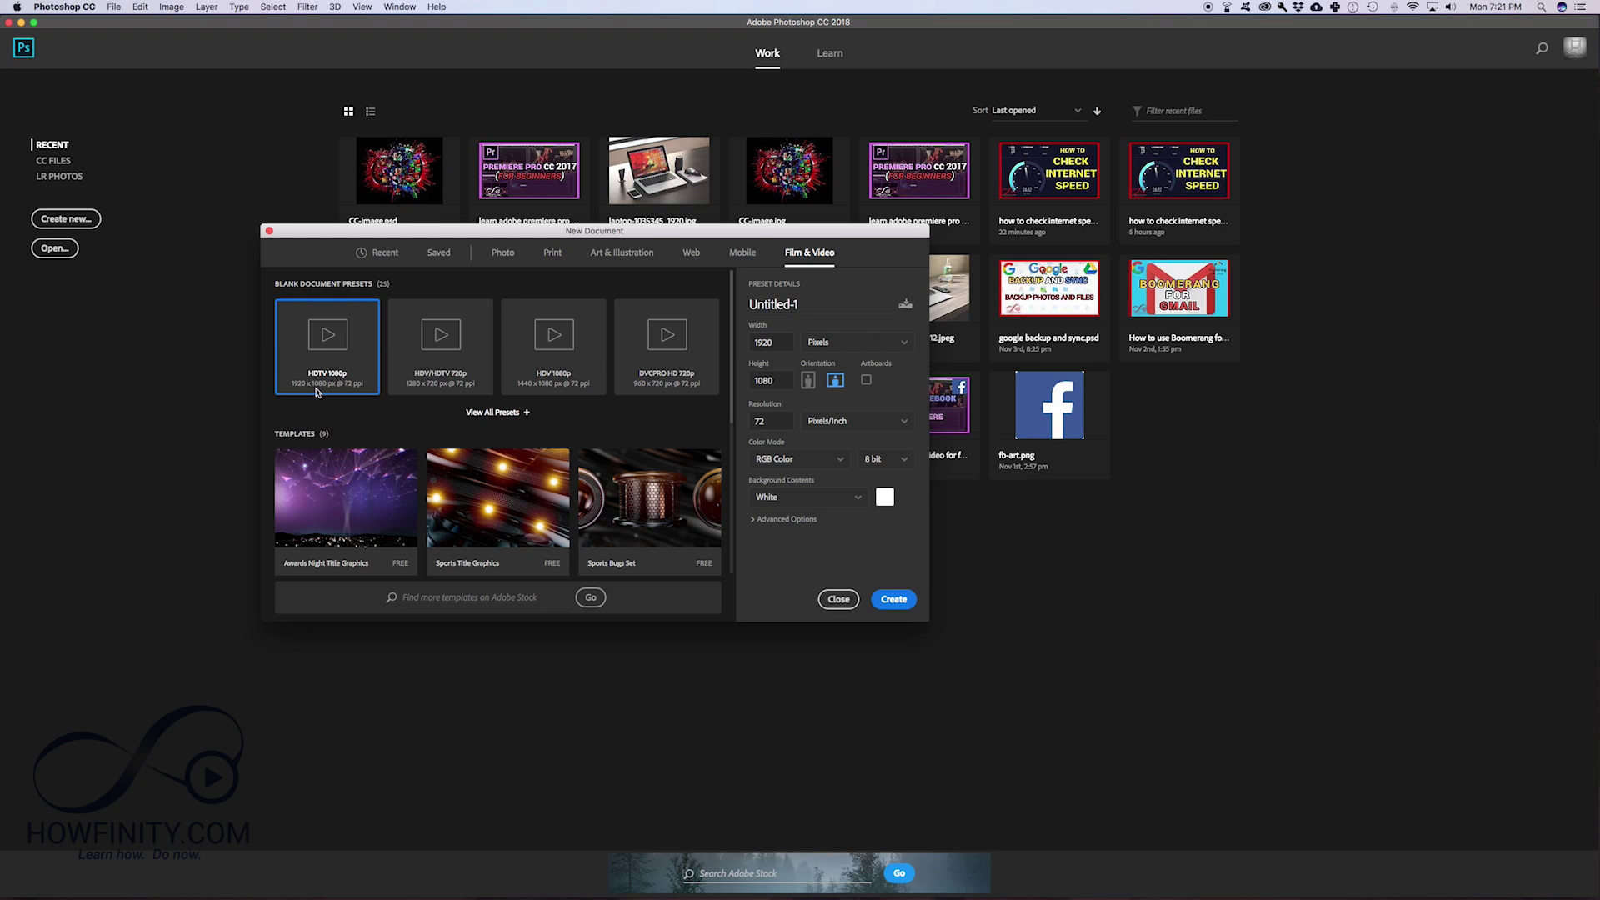
left_click_drag(818, 236, 741, 230)
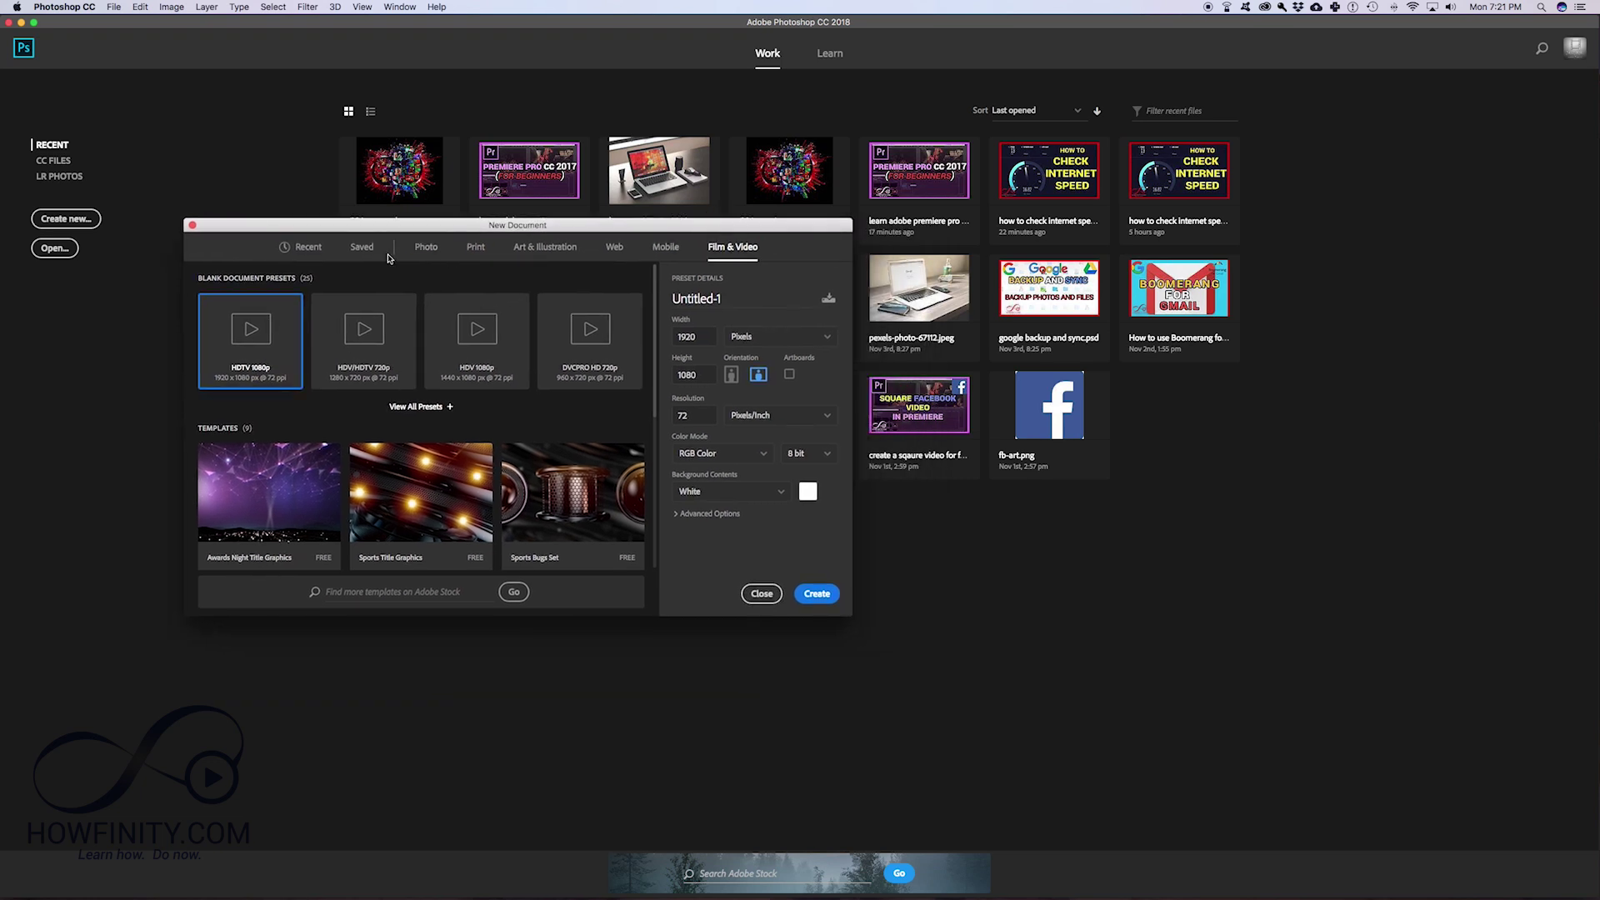
Name the document 'training part 1' and set its size to 1920 × 1080 pixels.
left_click(722, 297)
type("training part 1")
key("Tab")
type("1080")
key("Tab")
key("shift+Tab")
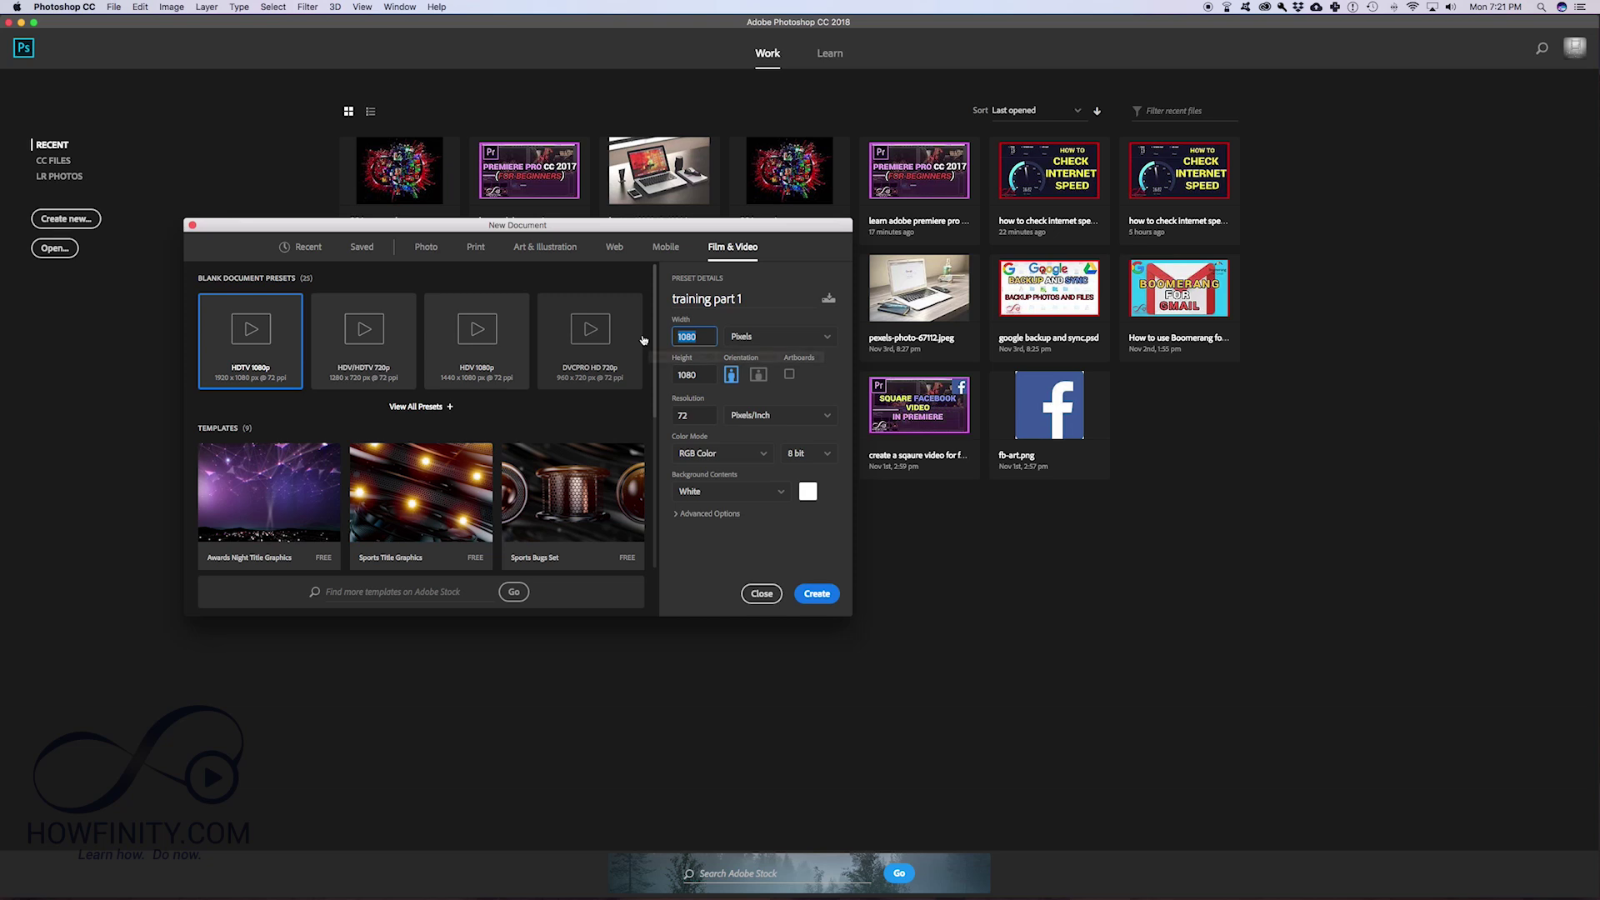
type("1920")
key("Tab")
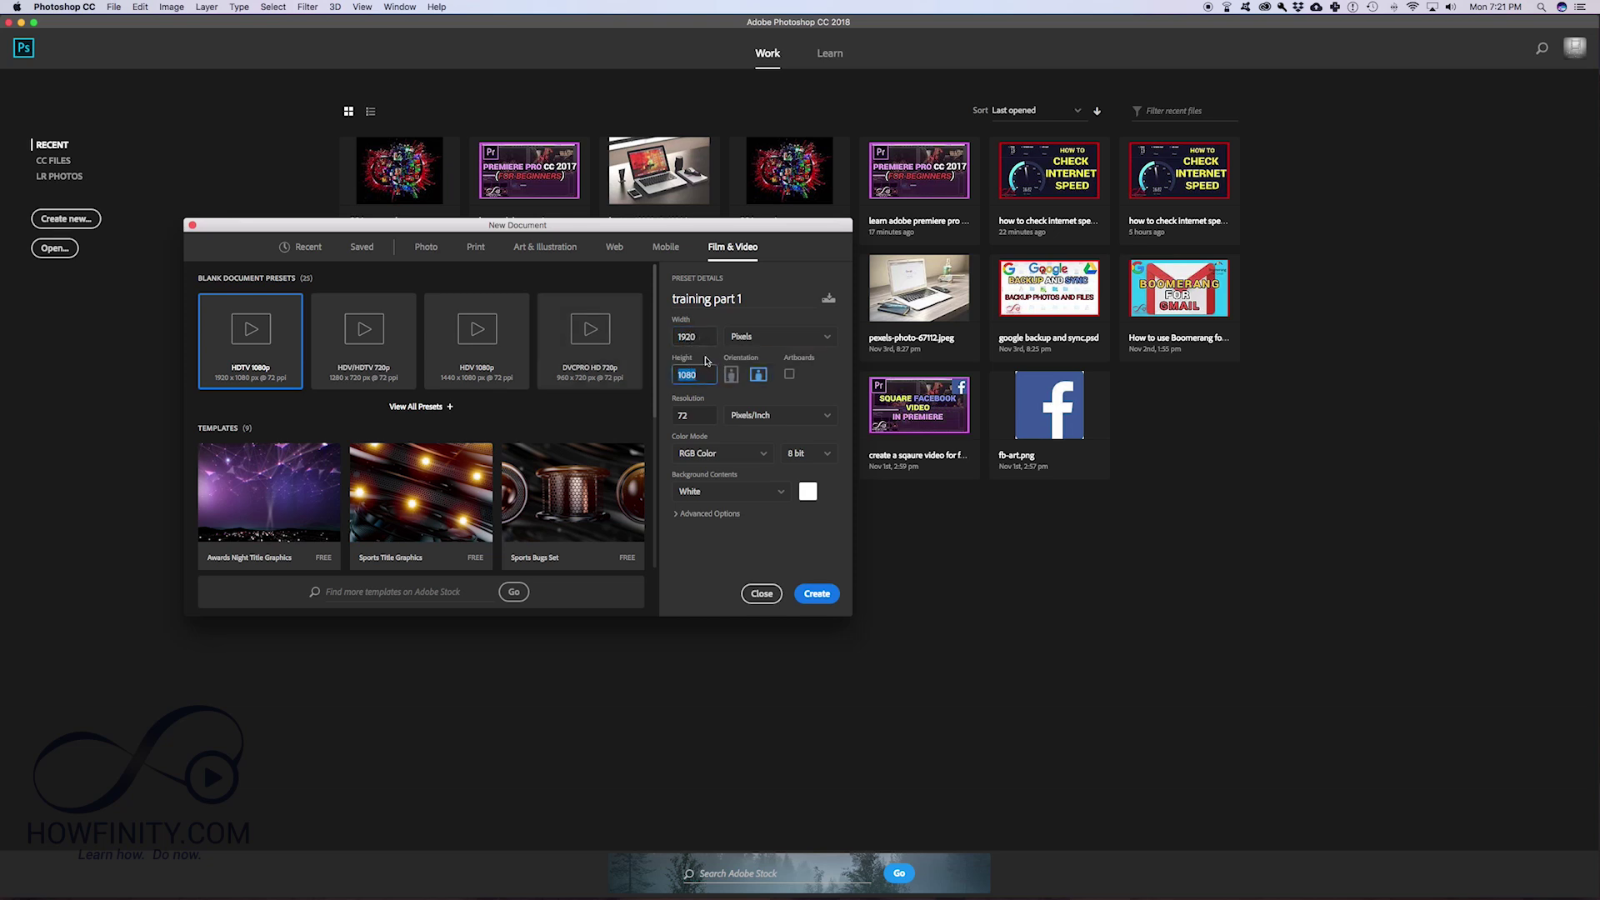
left_click(746, 338)
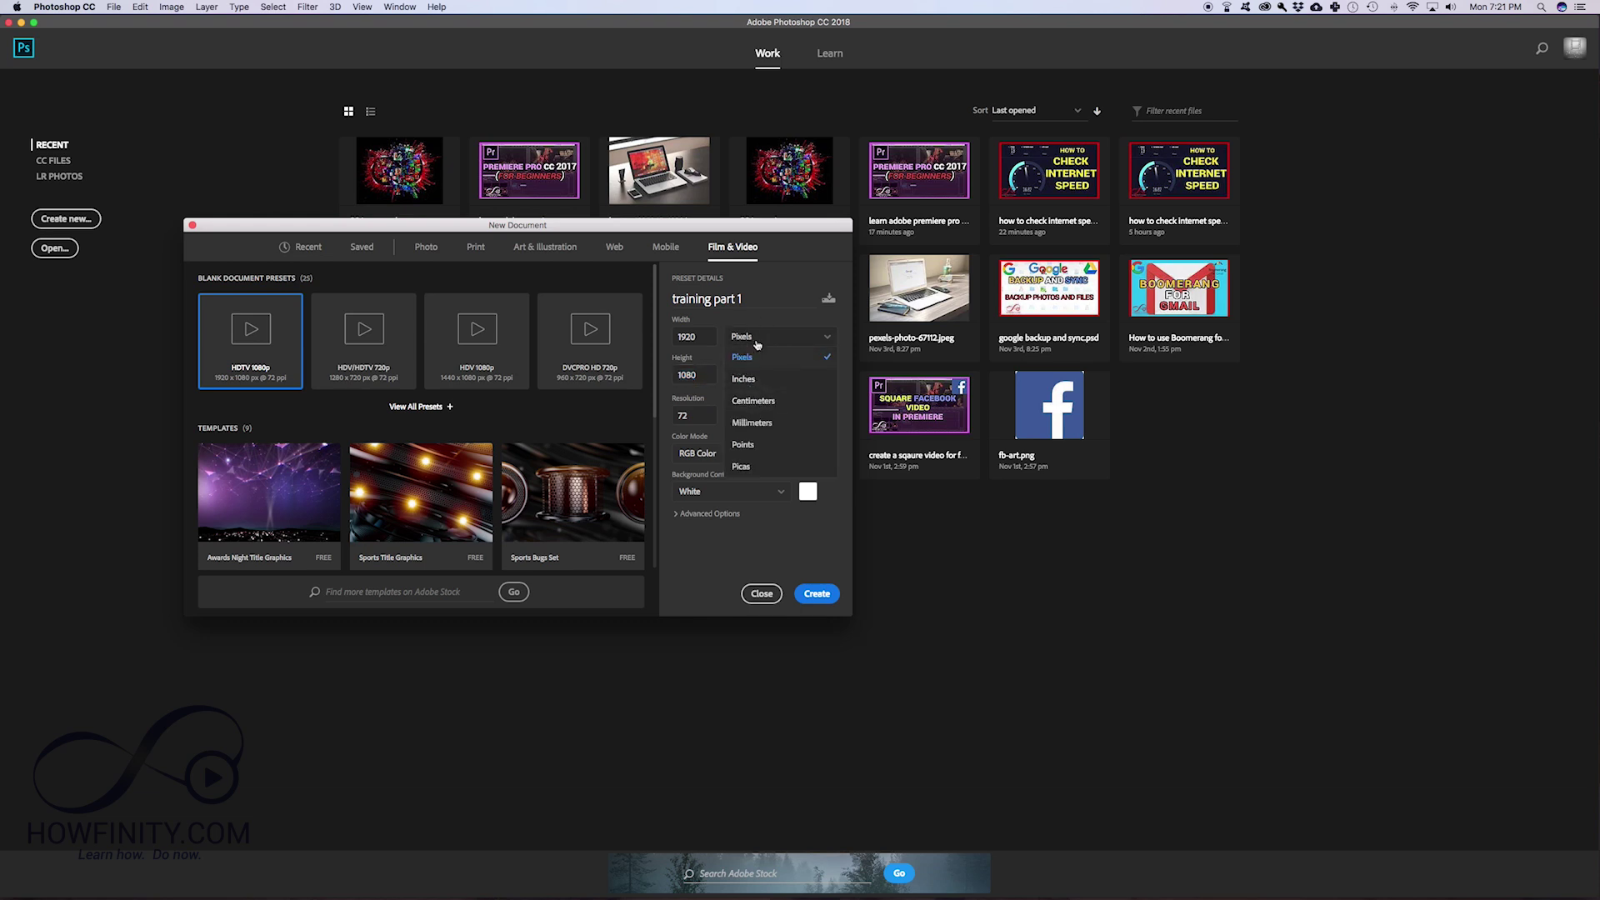
left_click(754, 343)
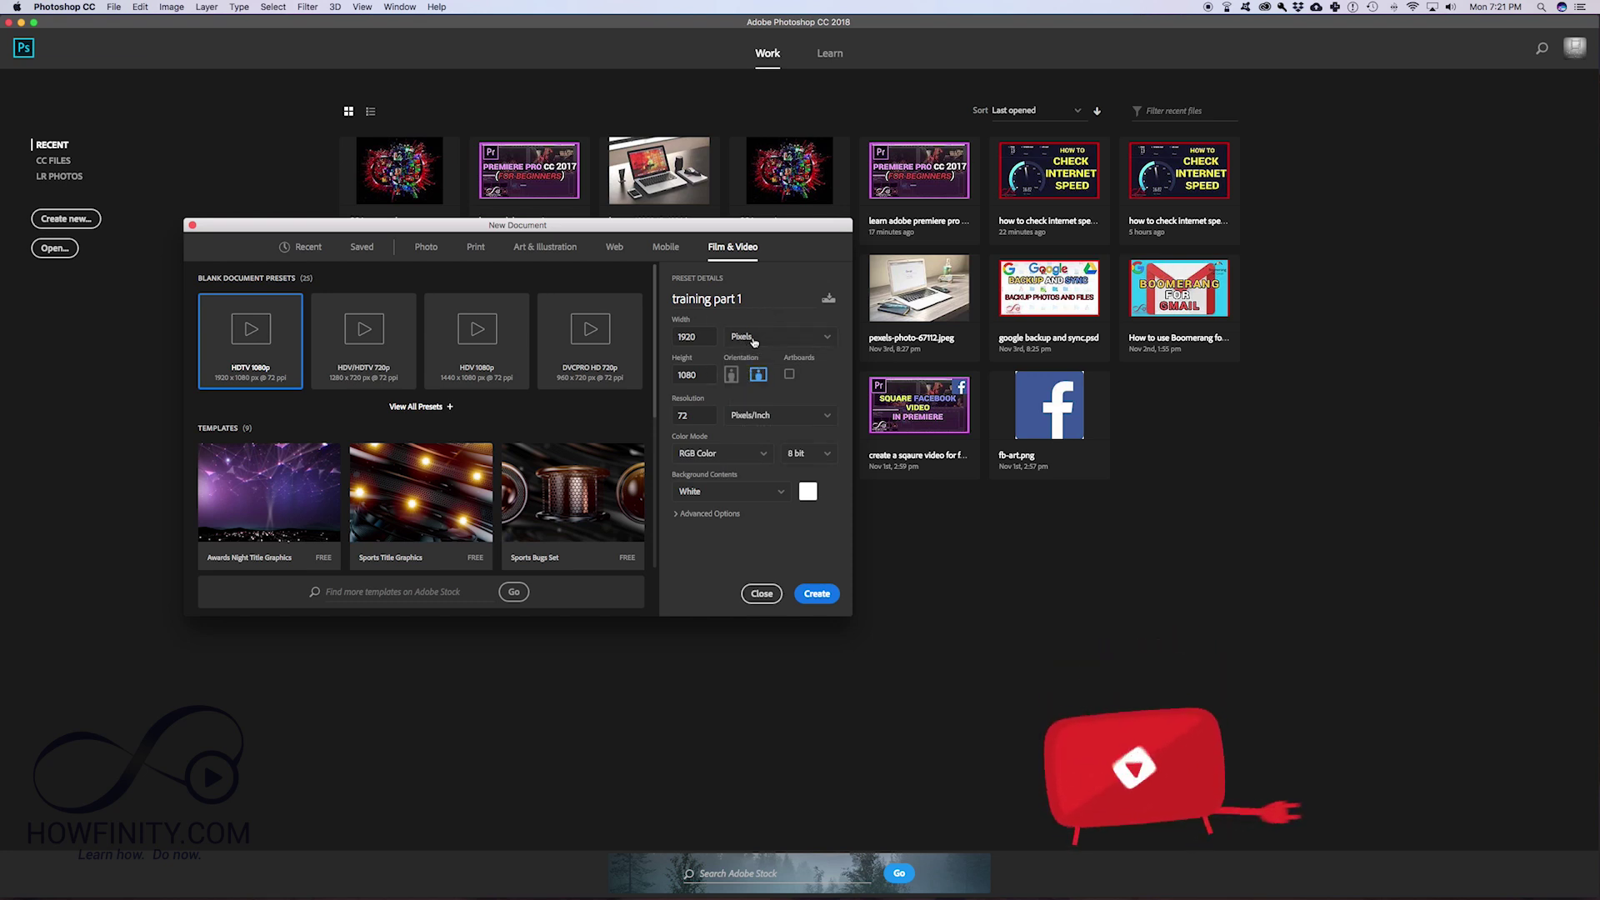
Set resolution to 72 pixels/inch, keep RGB Color and White background, and create it.
double_click(697, 415)
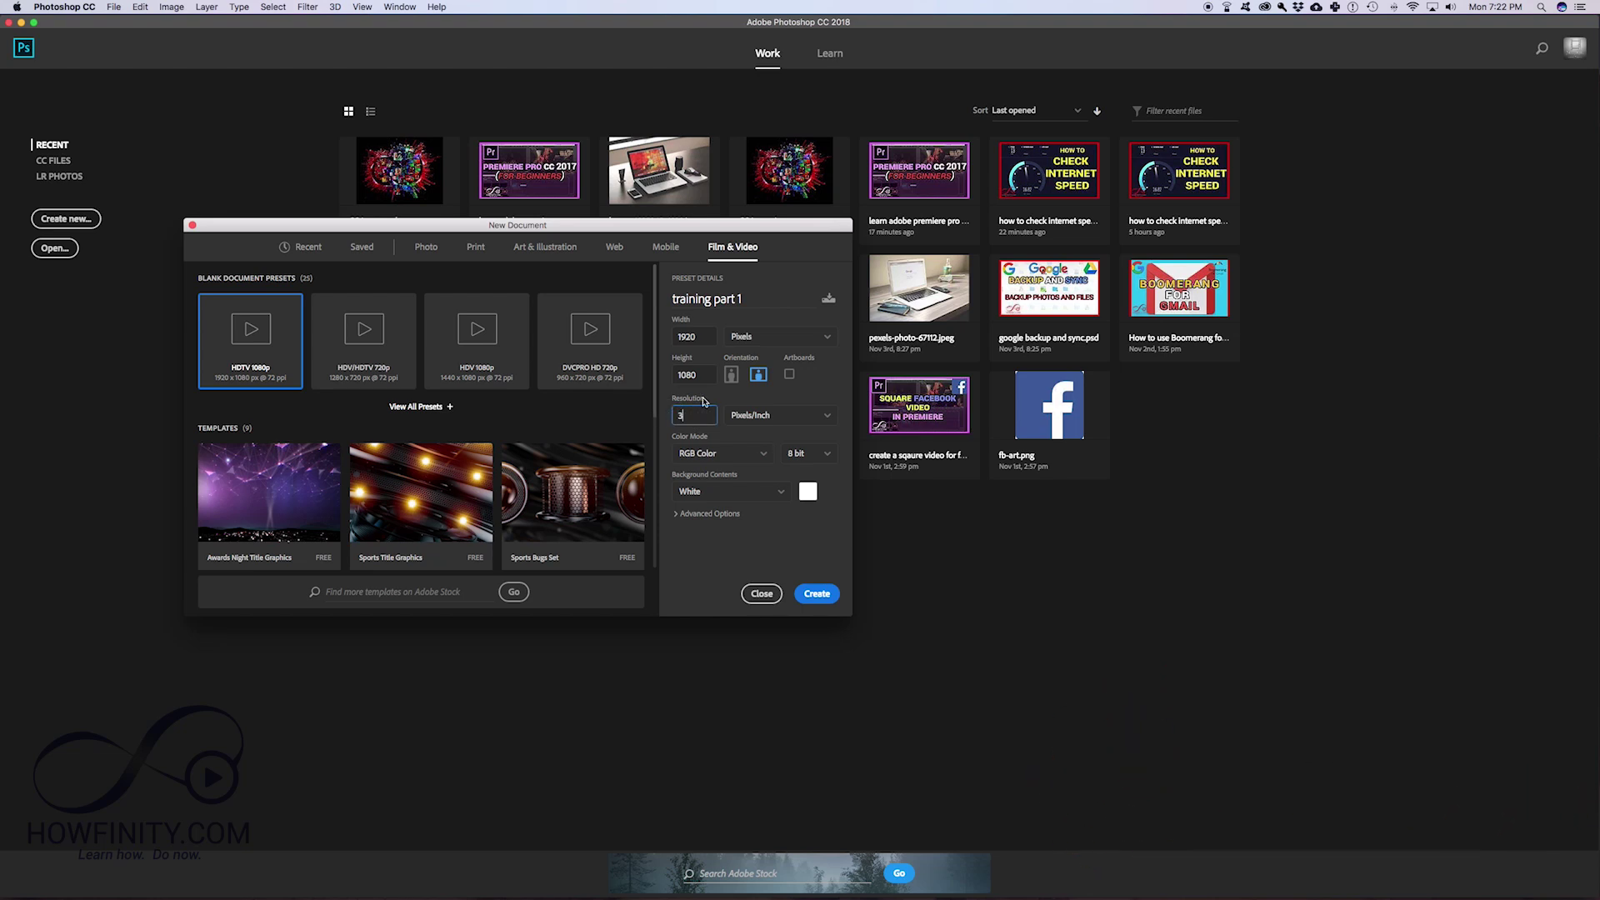
type("300")
key("Tab")
double_click(696, 414)
type("72")
key("Tab")
left_click(718, 453)
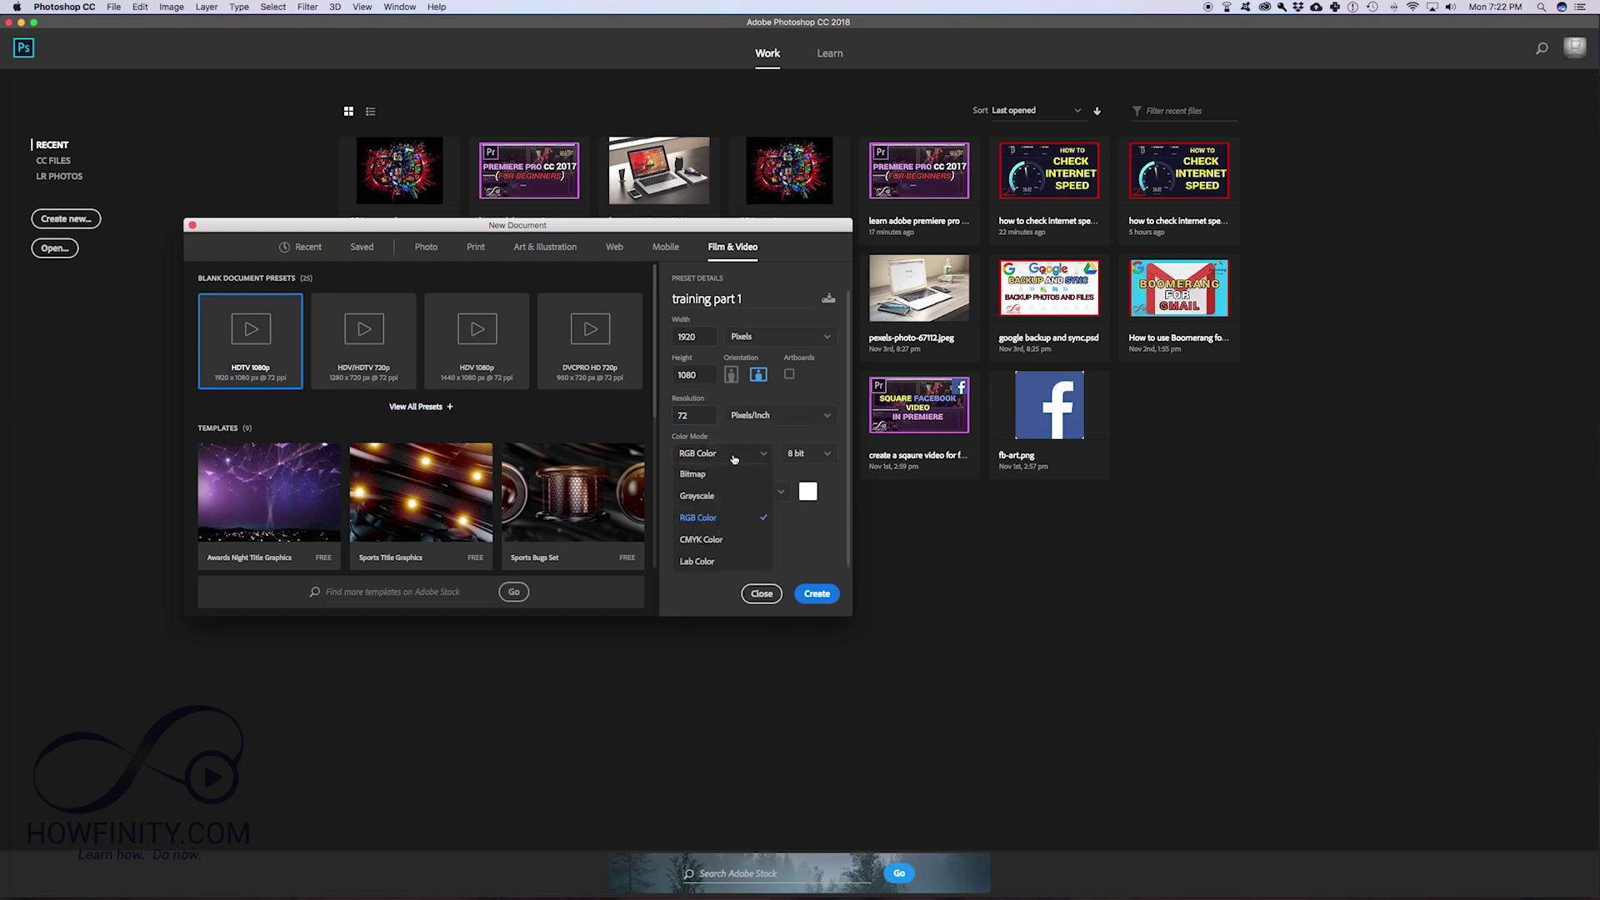
left_click(707, 519)
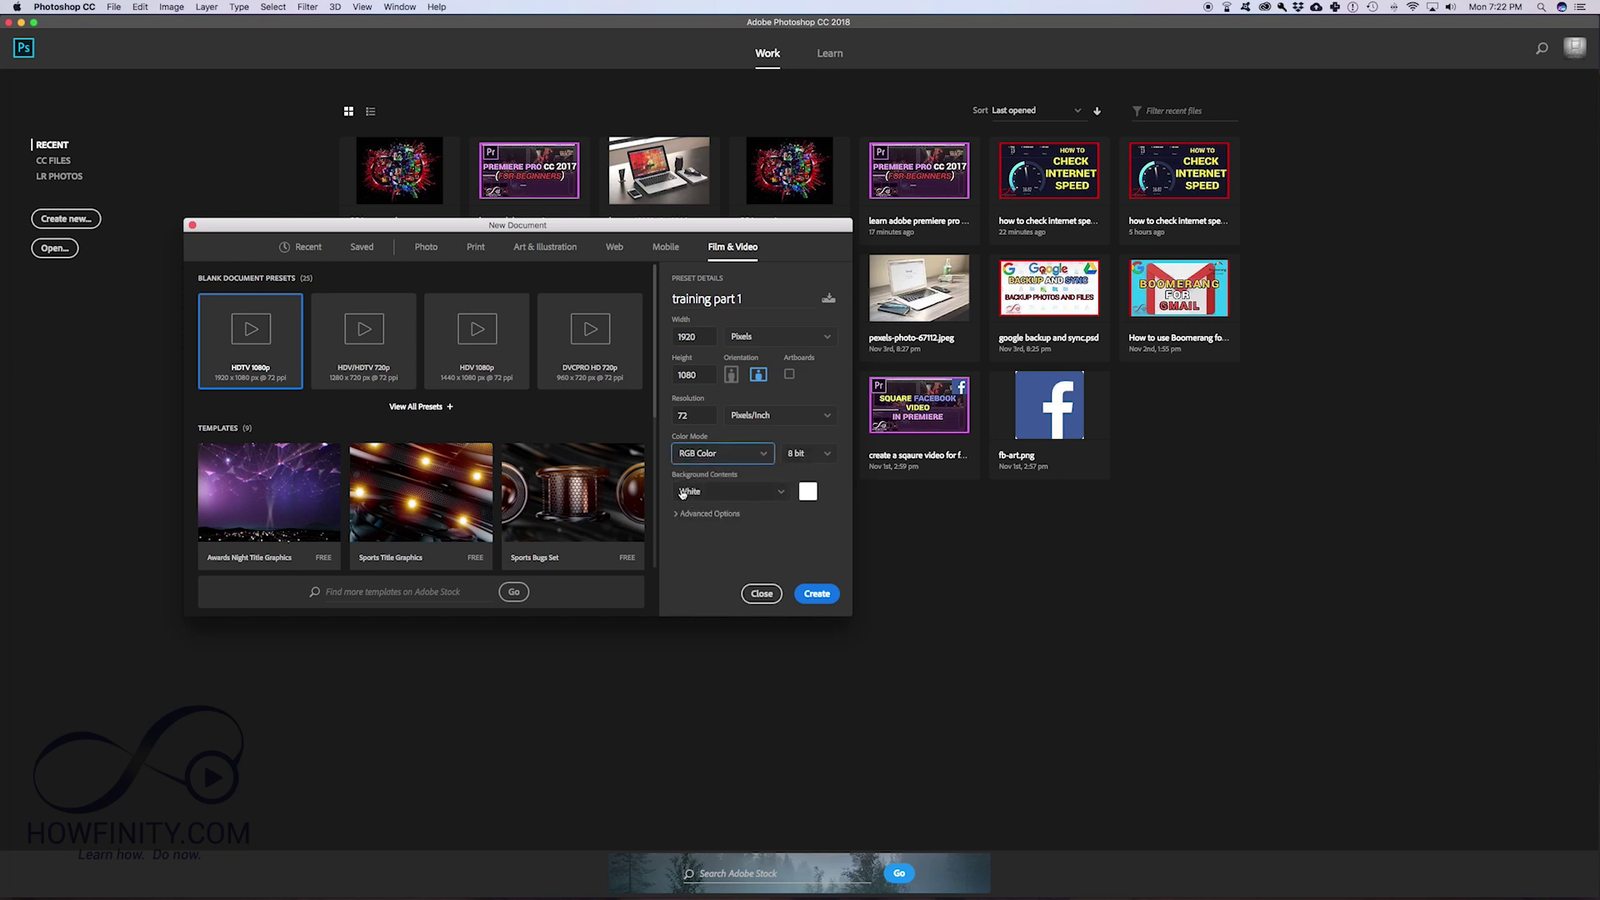
left_click(749, 494)
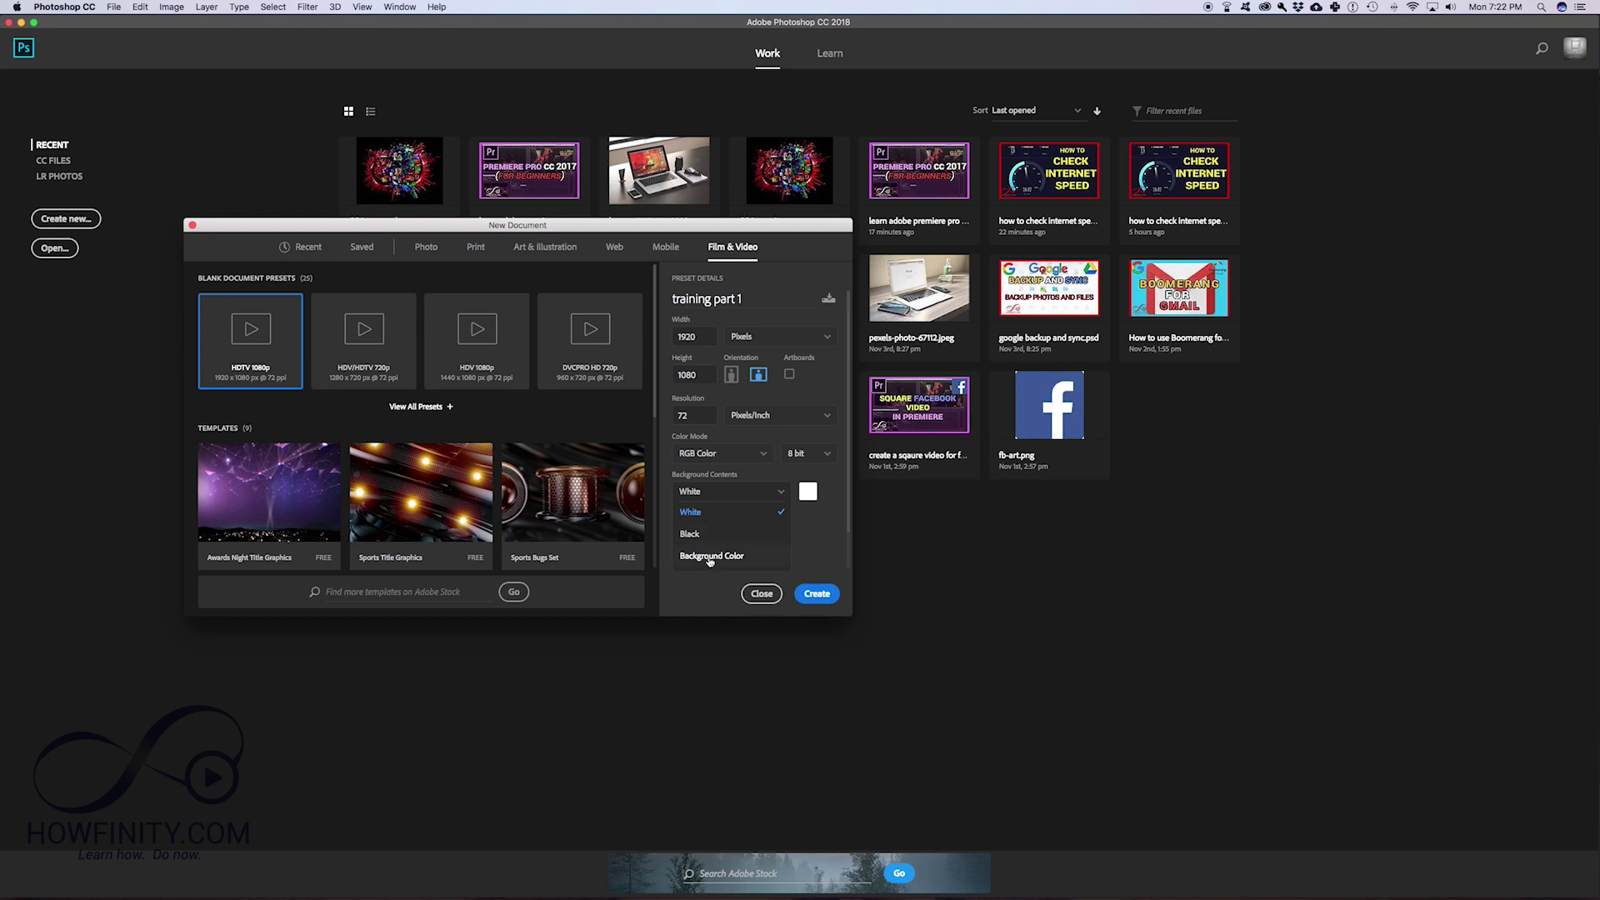
scroll(717, 550, "down", 2)
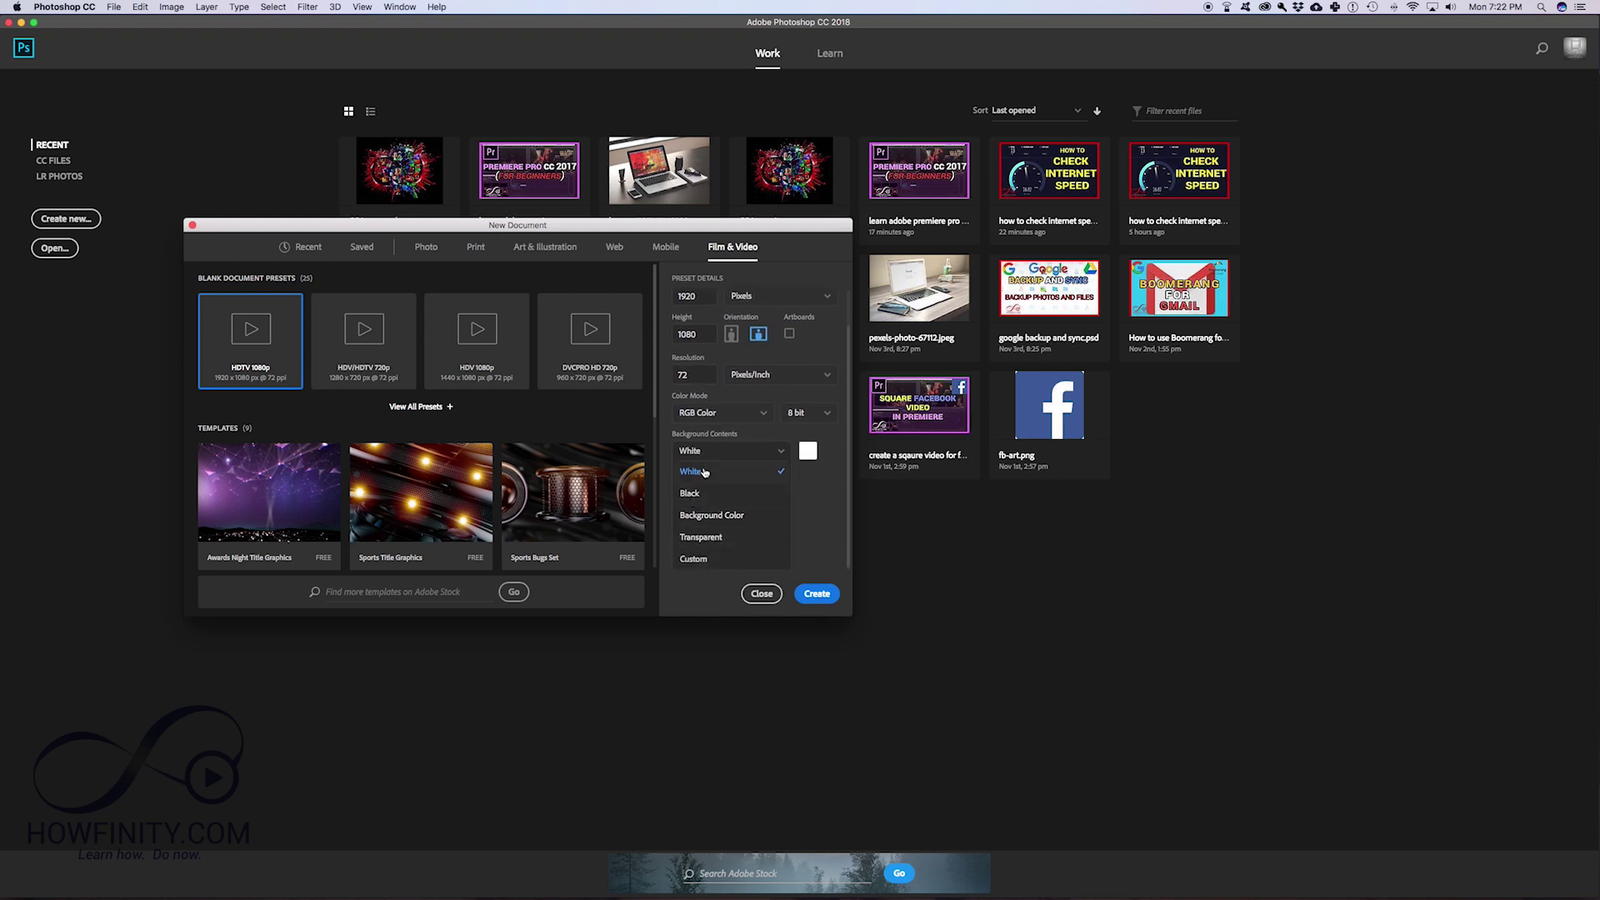
left_click(696, 473)
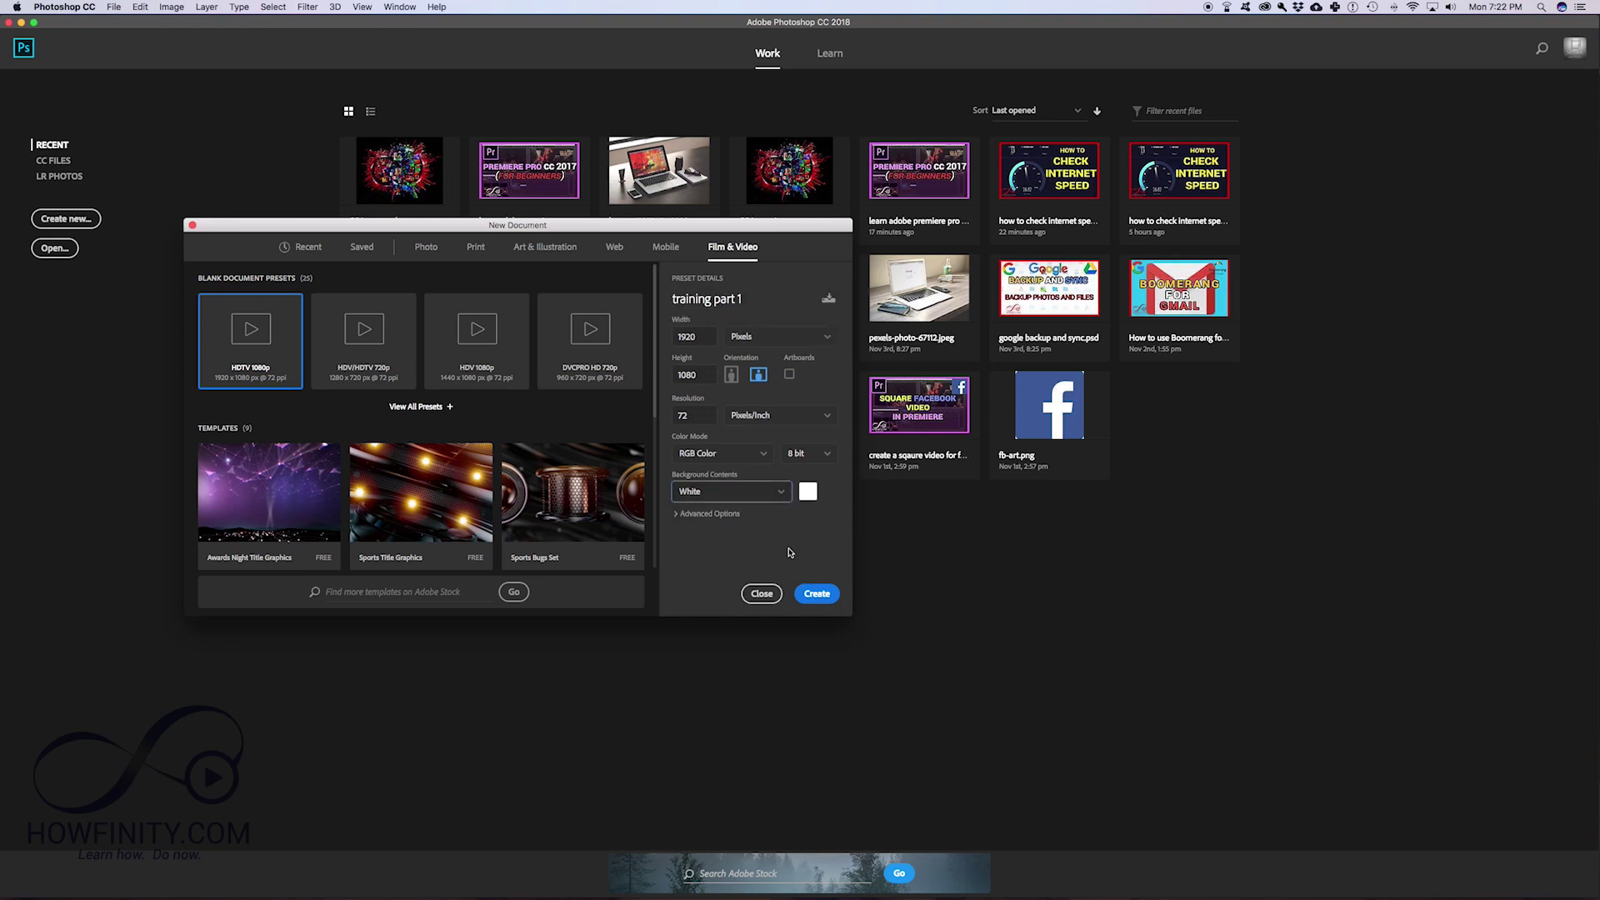
left_click(817, 594)
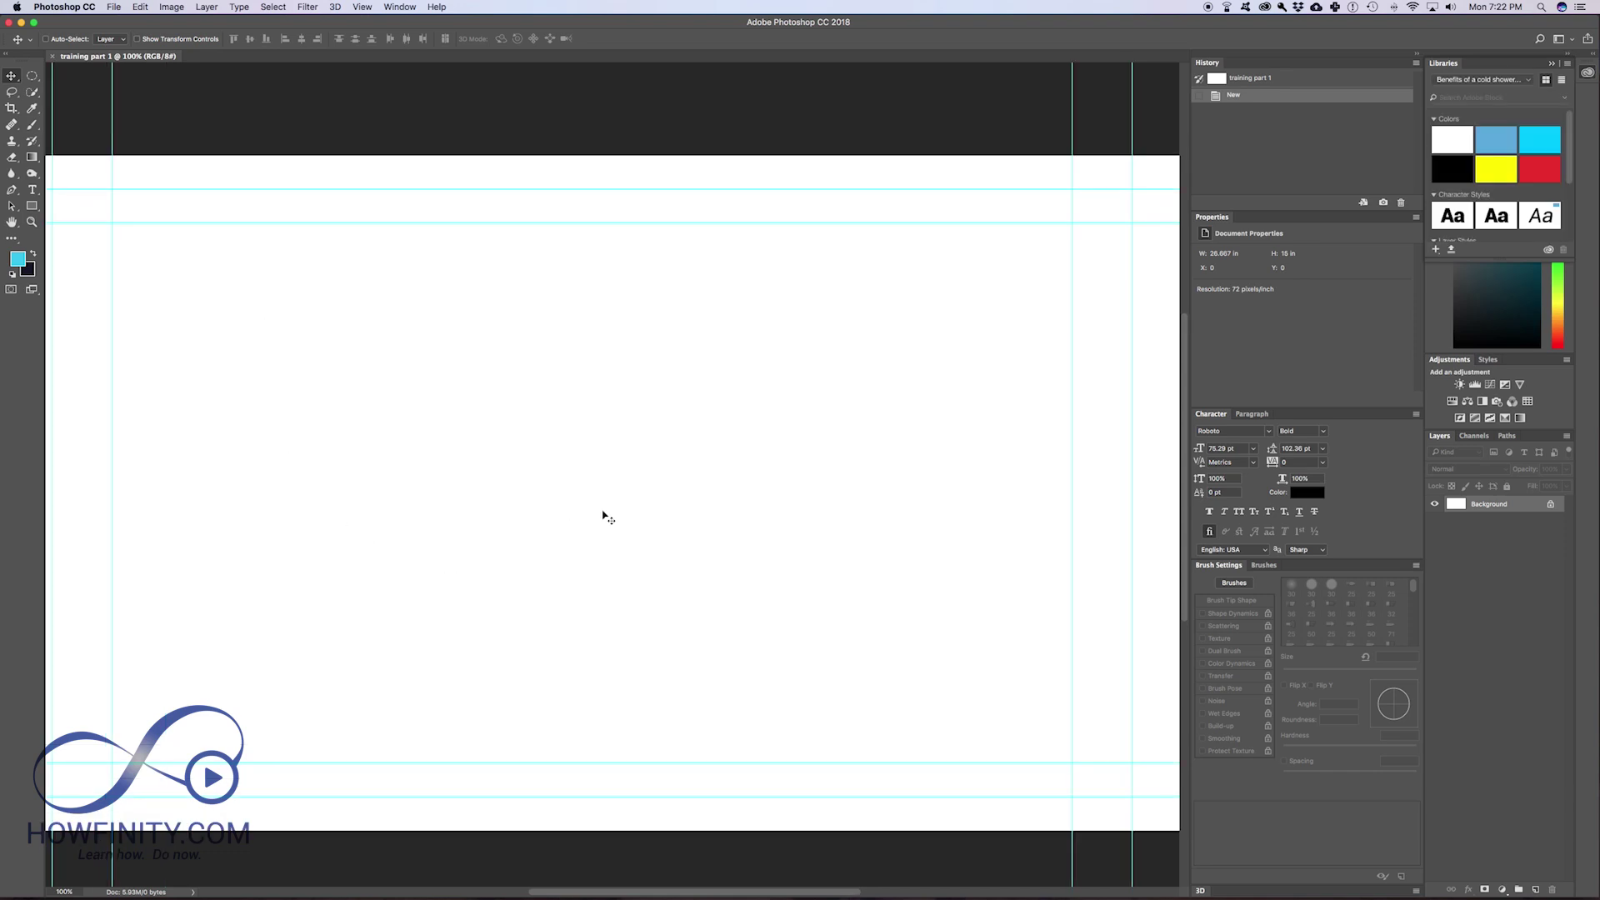
Open CC-image.jpg from the Photoshop for beginners folder via File > Open.
scroll(386, 374, "left", 3)
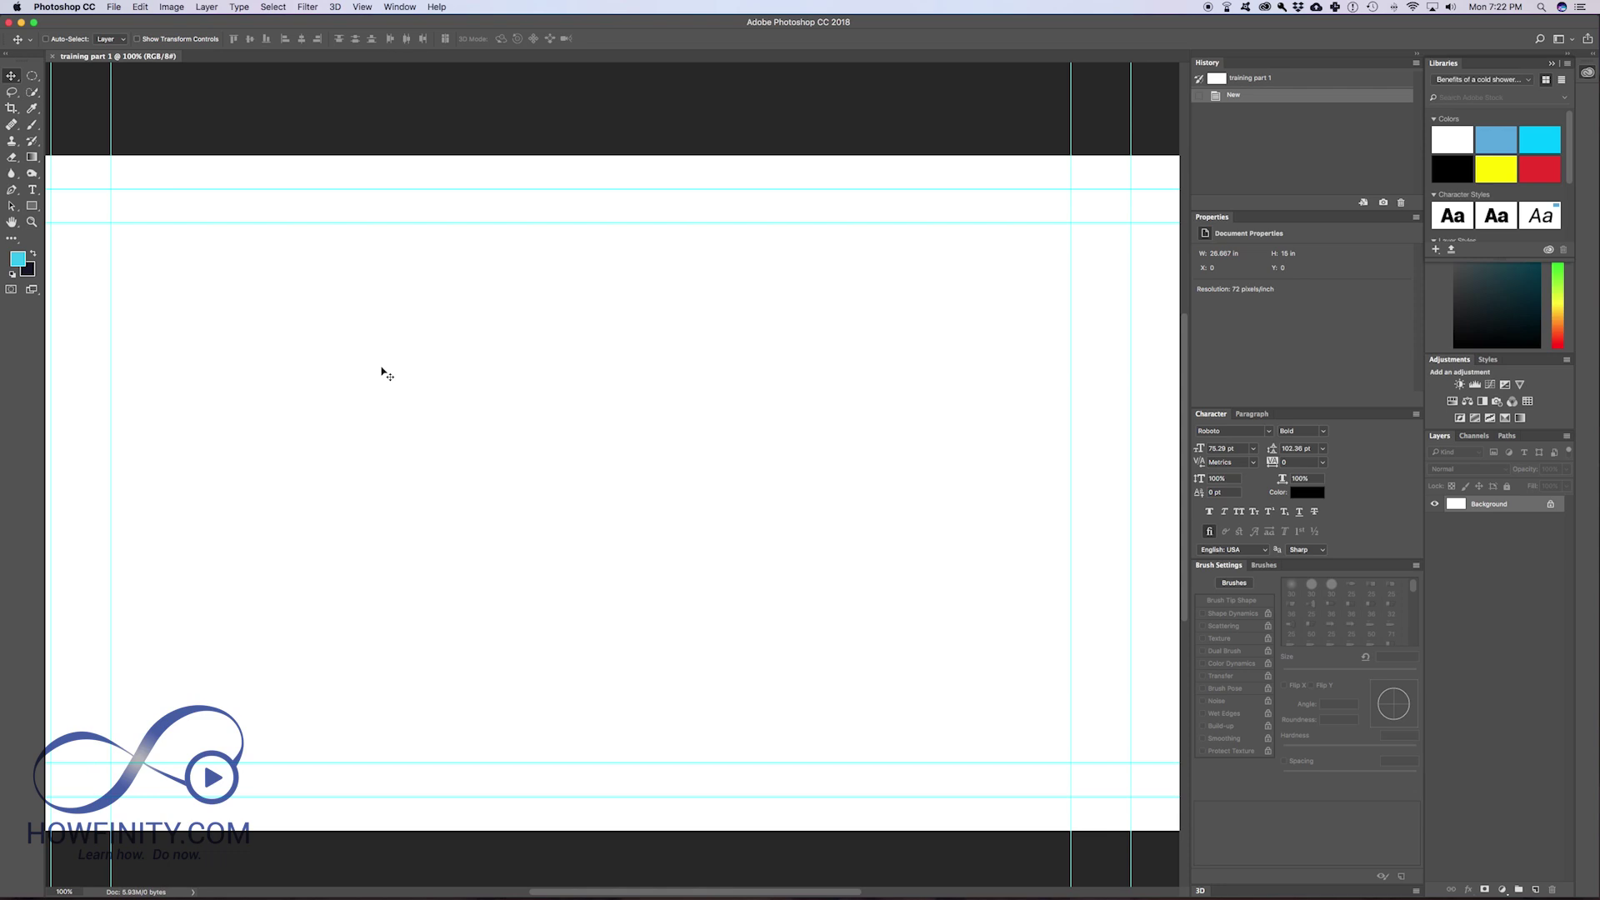
left_click(111, 7)
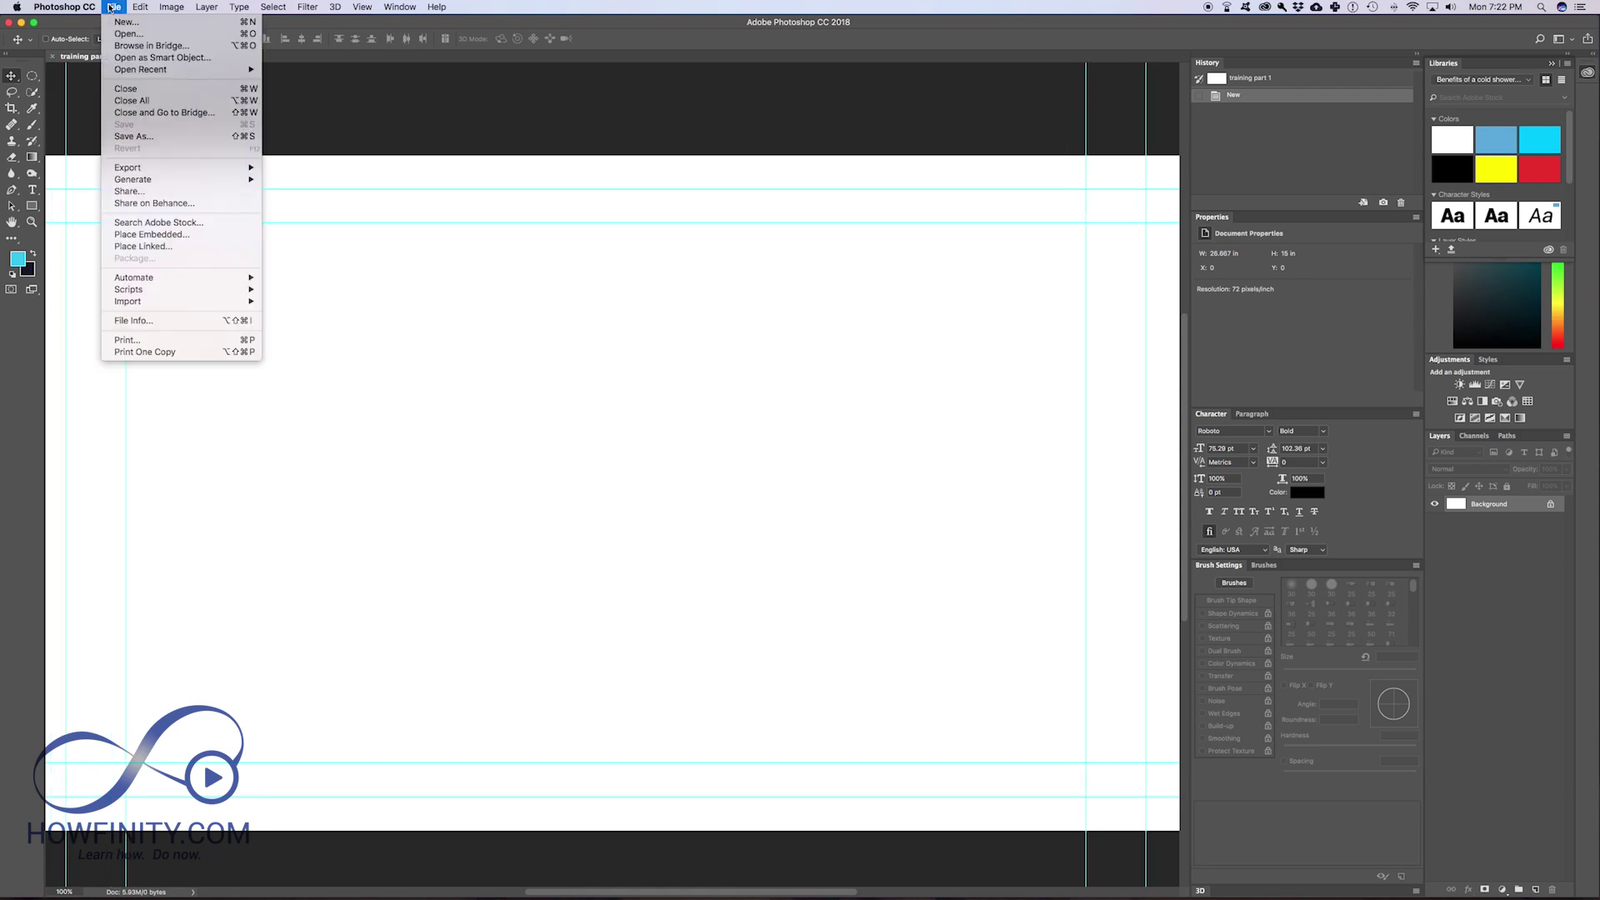
left_click(128, 33)
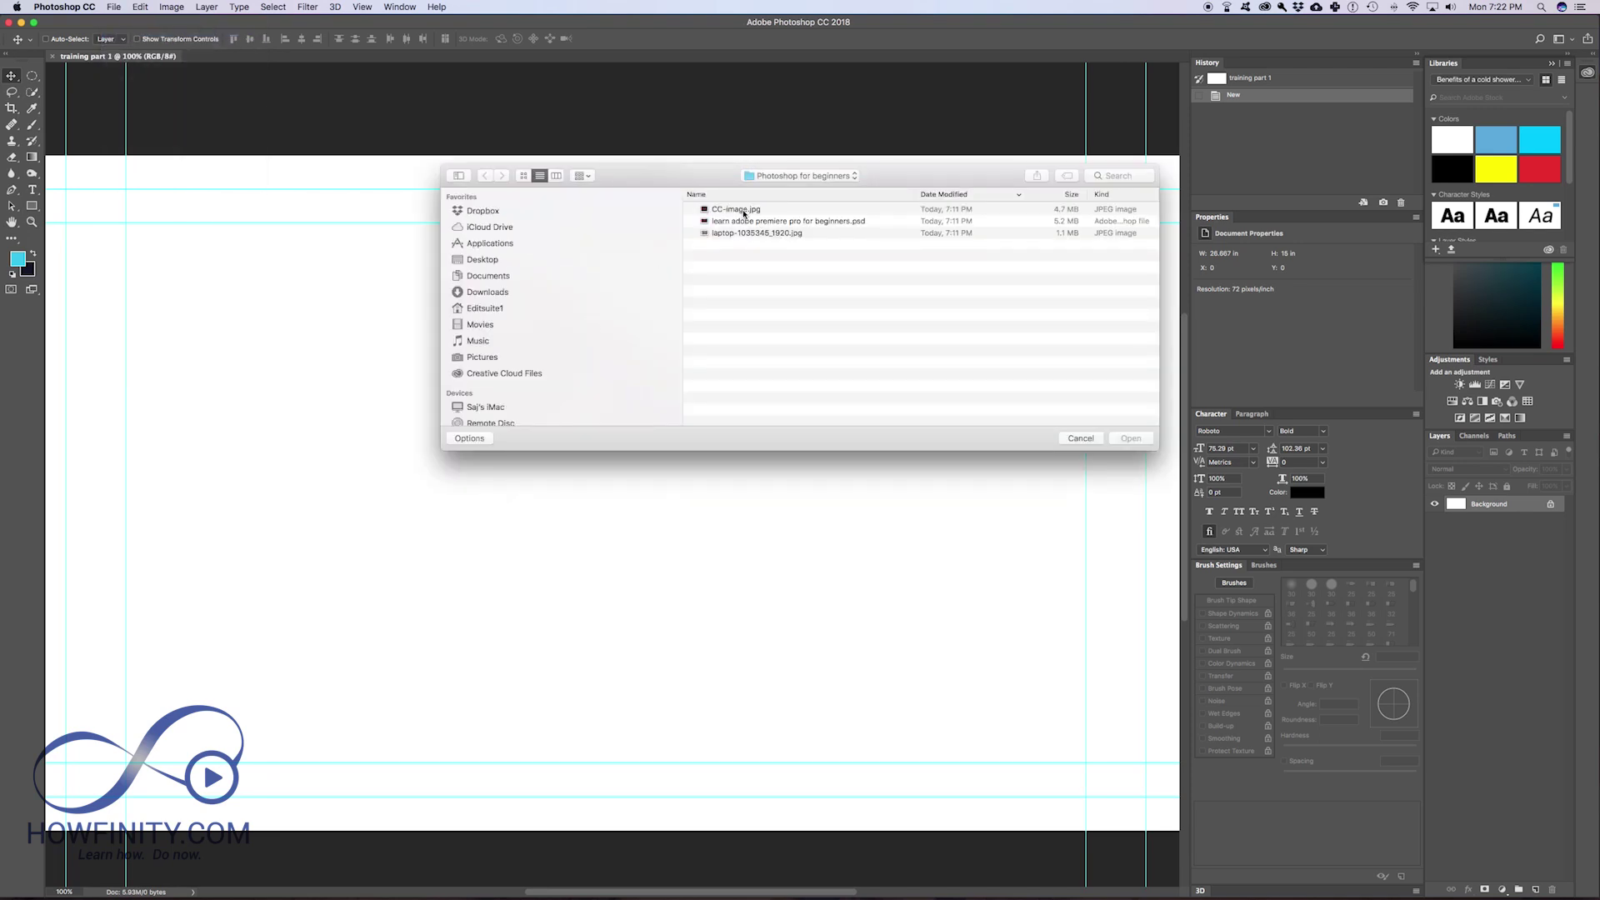
left_click_drag(699, 179, 599, 202)
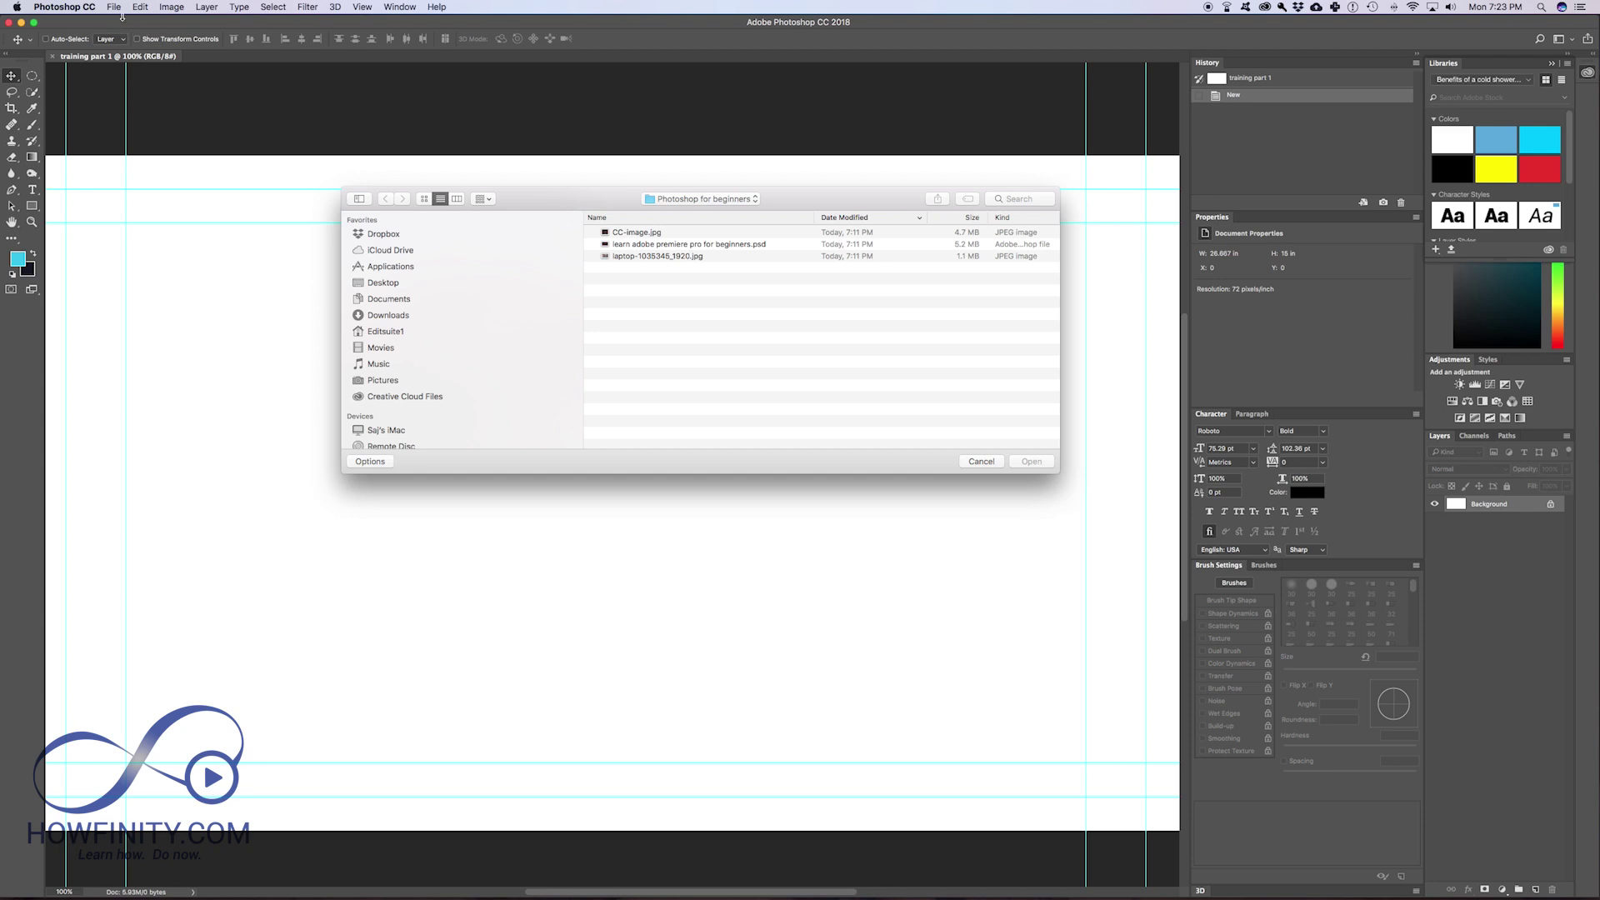
left_click(637, 233)
left_click(1033, 461)
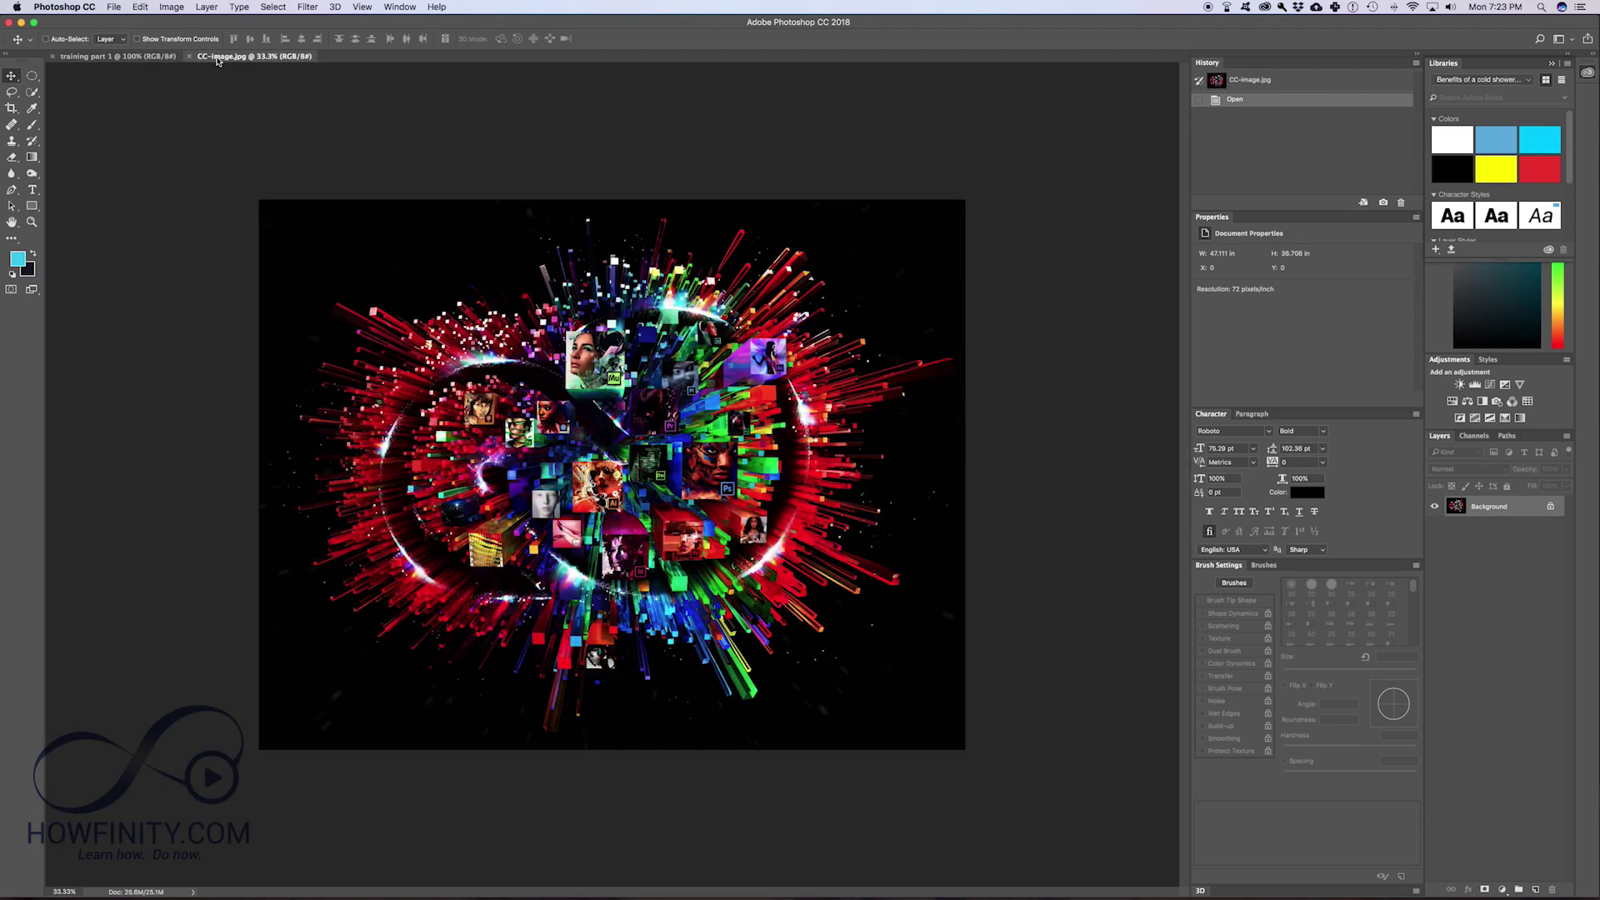
Switch between the document tabs and move CC-image.jpg ahead of training part 1.
left_click(155, 56)
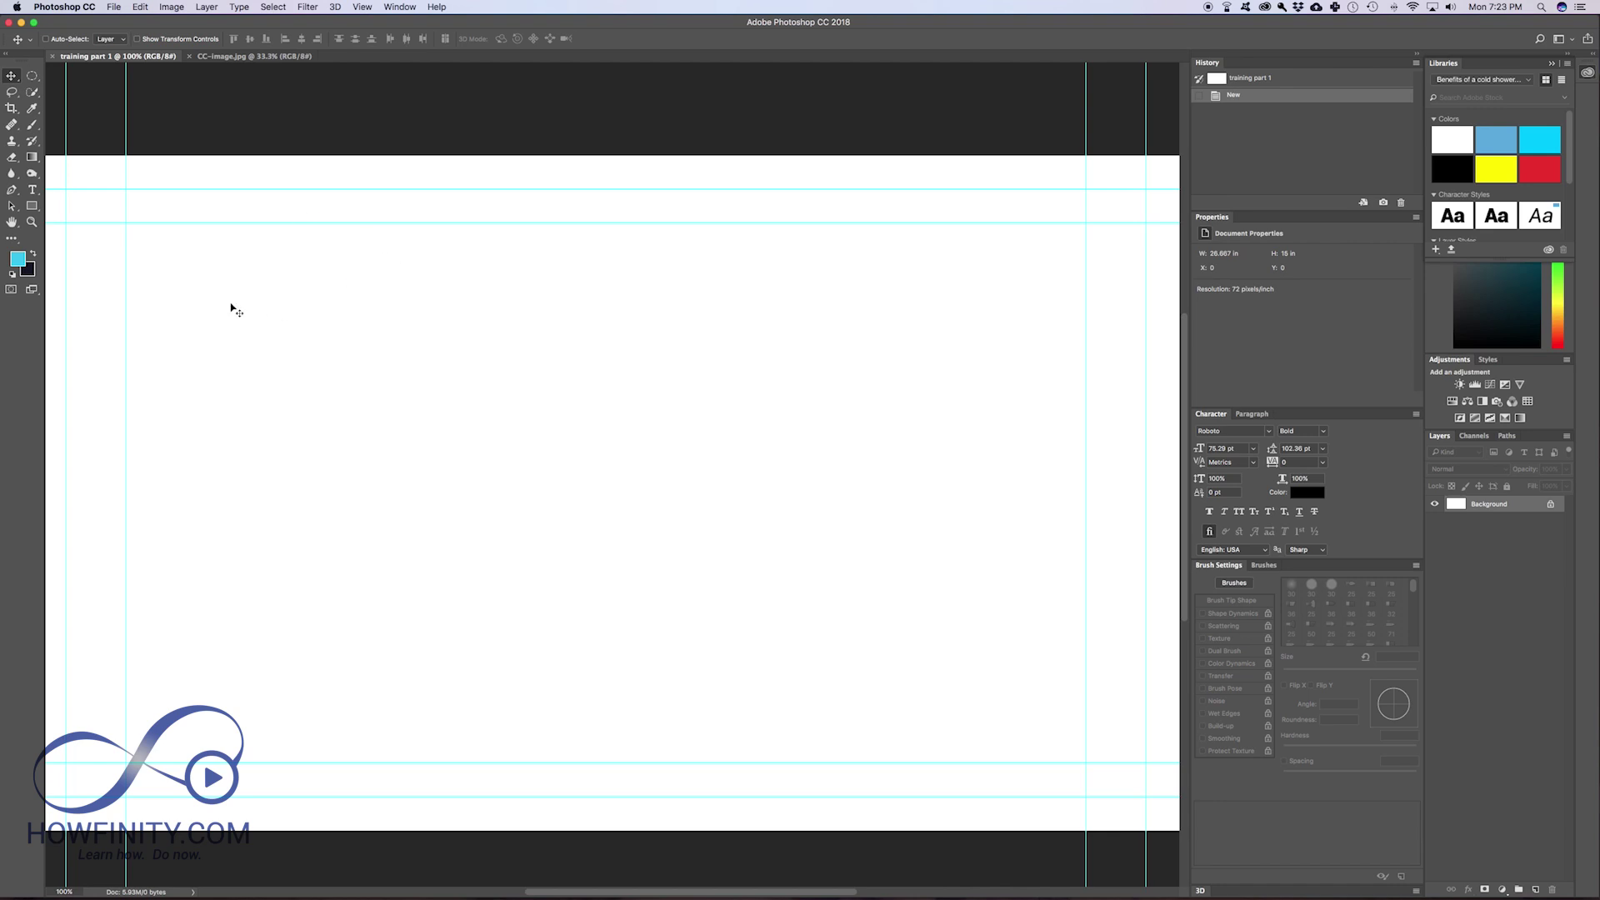
left_click(229, 57)
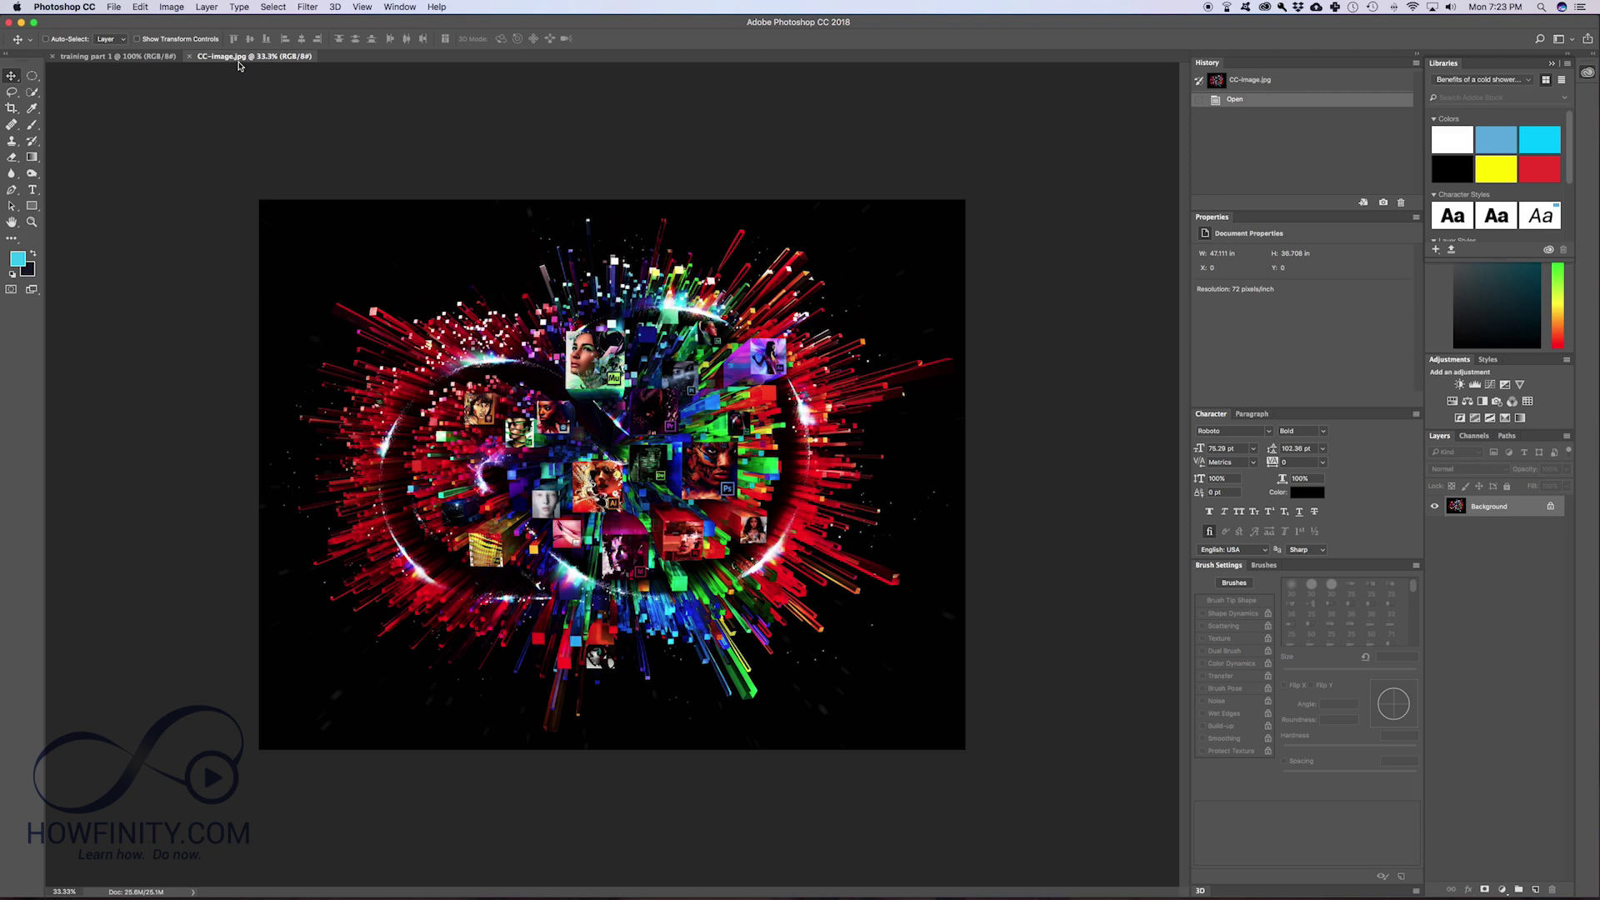
left_click_drag(228, 57, 82, 66)
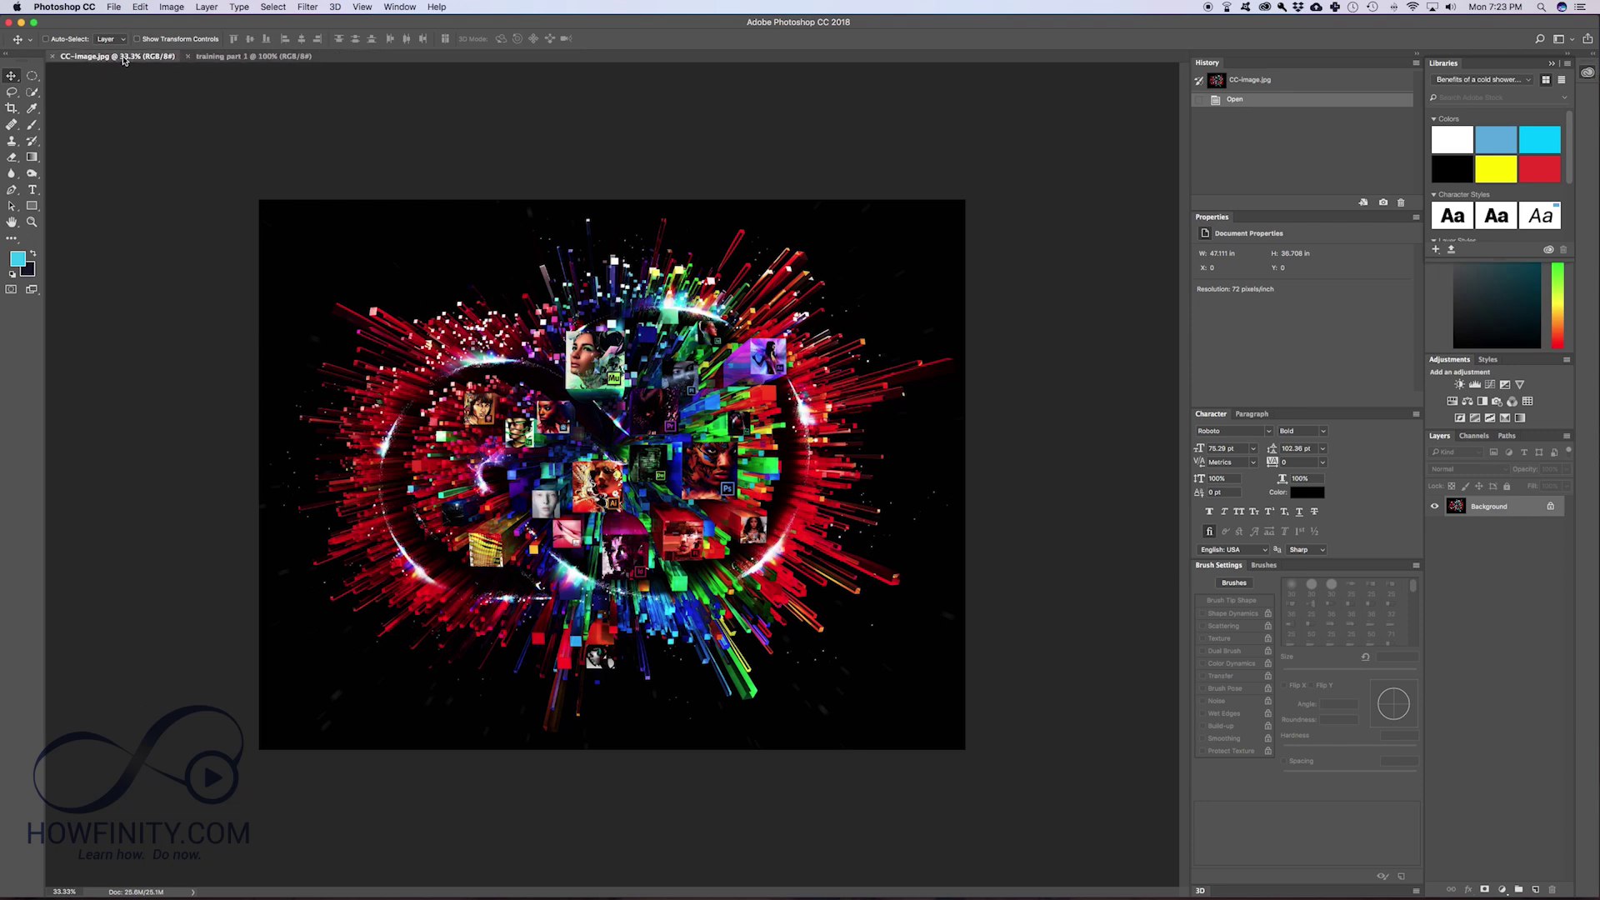
left_click(240, 56)
left_click(110, 58)
Float CC-image.jpg in its own window, then dock it back as the second tab.
left_click_drag(96, 59, 311, 270)
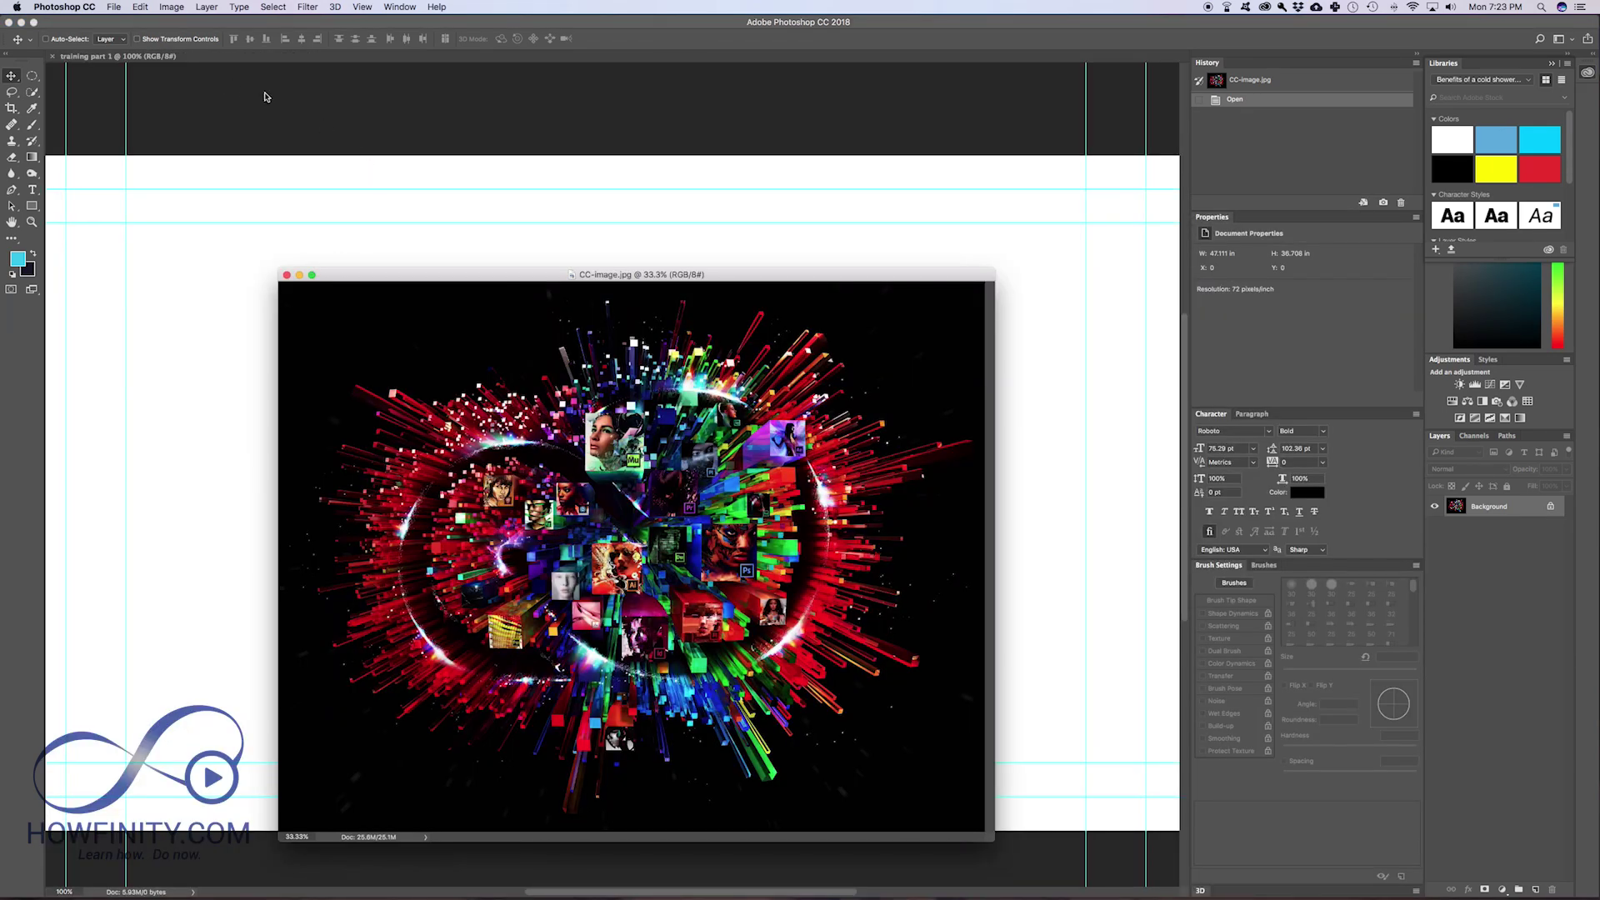
left_click_drag(425, 274, 223, 63)
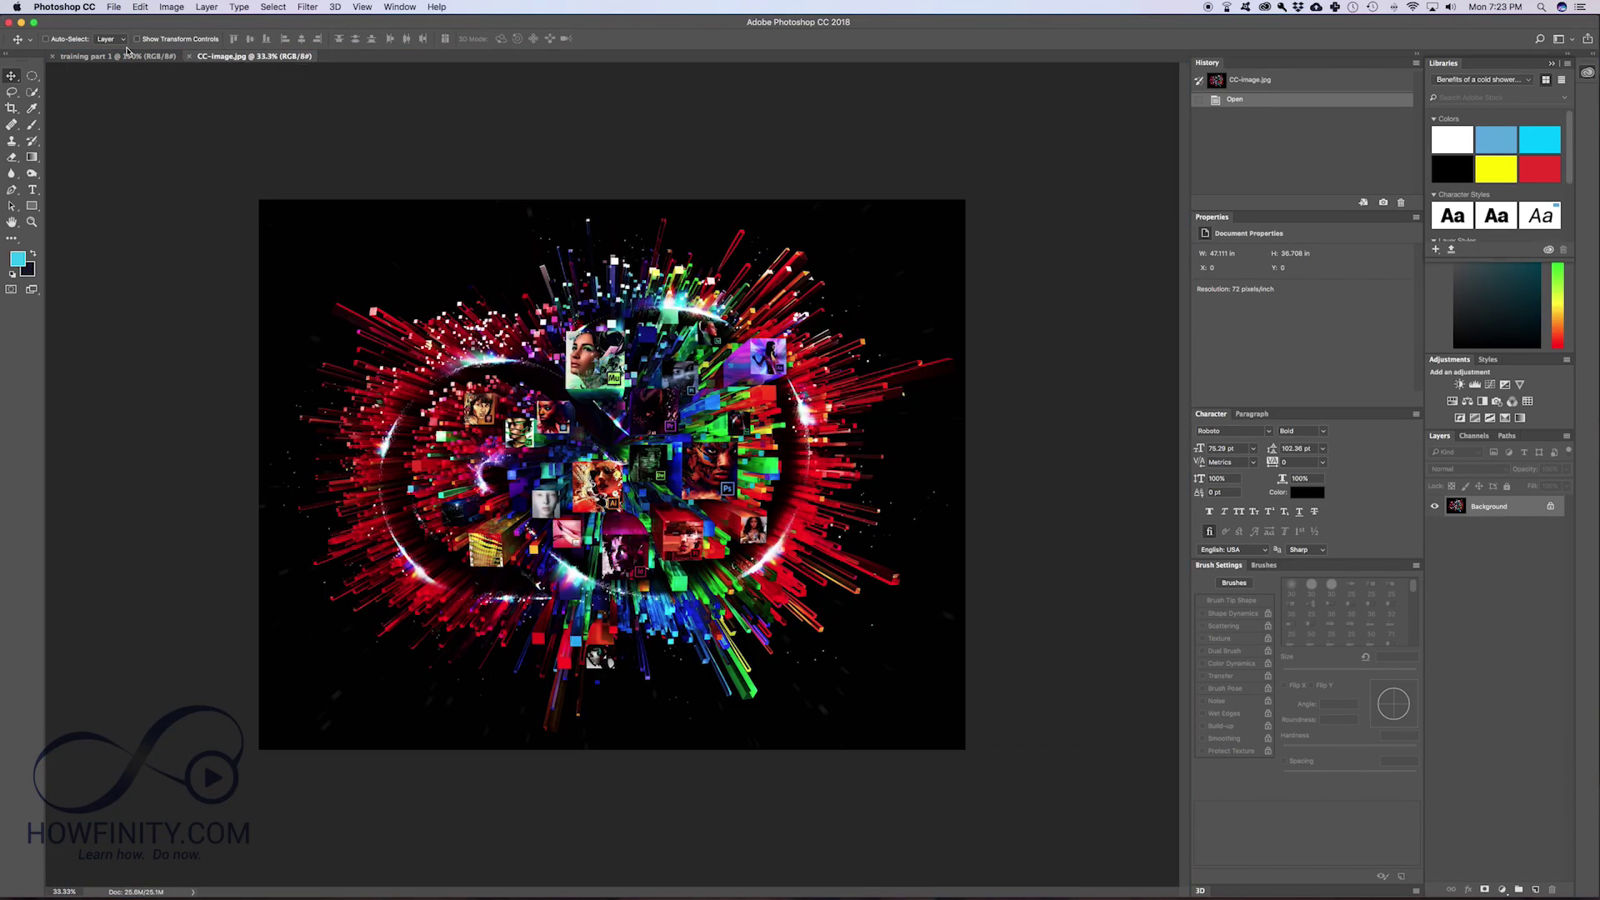
left_click(178, 58)
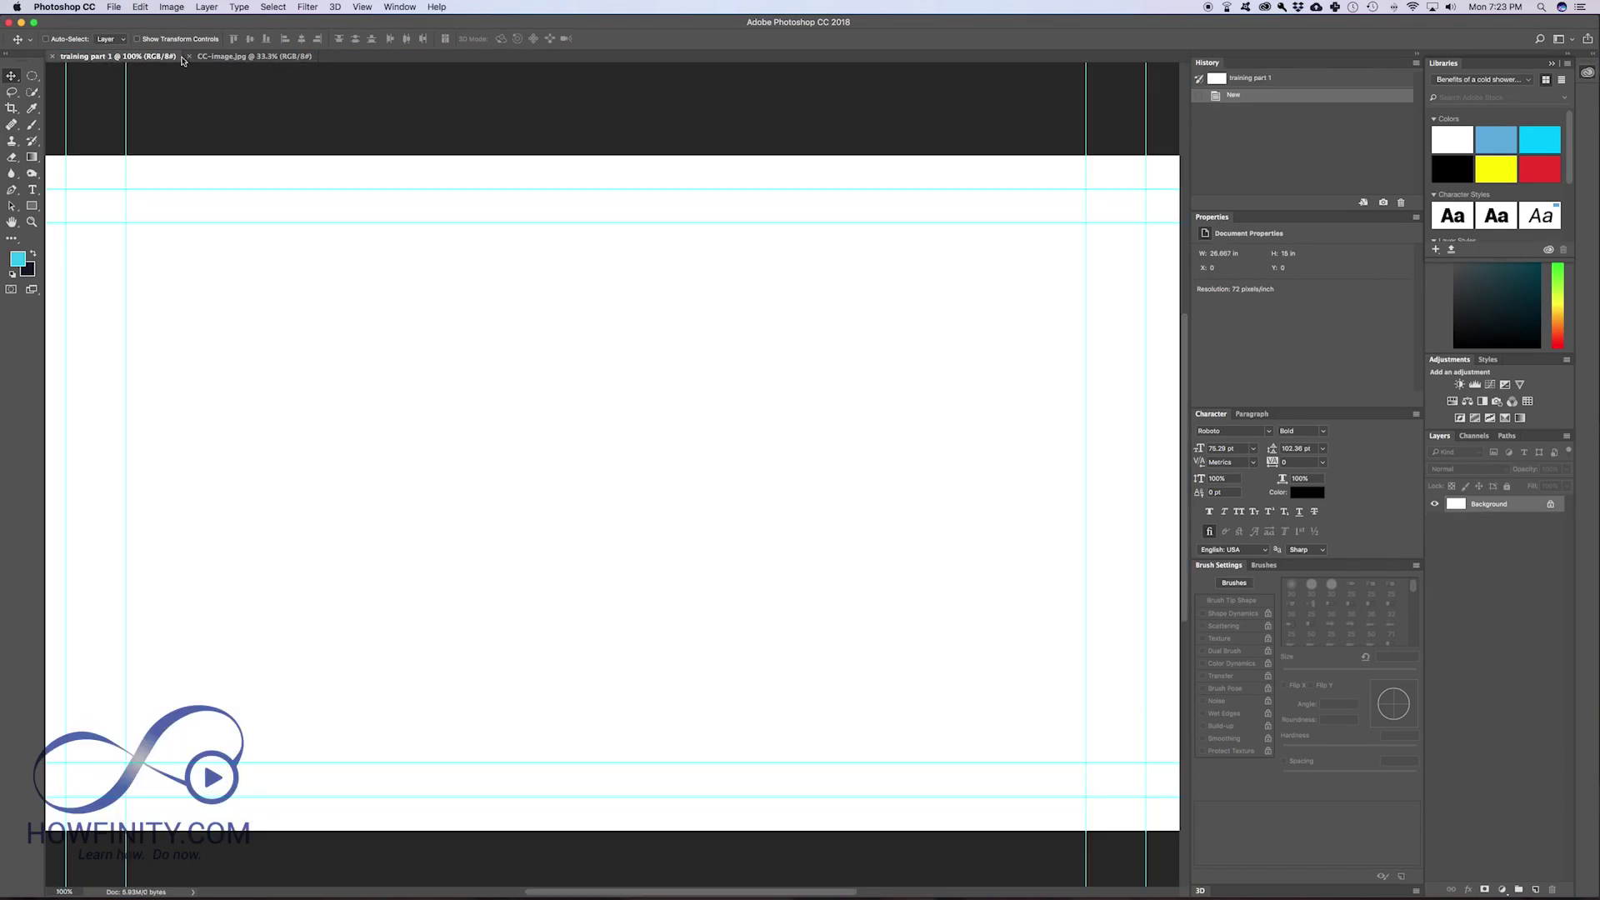
left_click(233, 57)
left_click(115, 7)
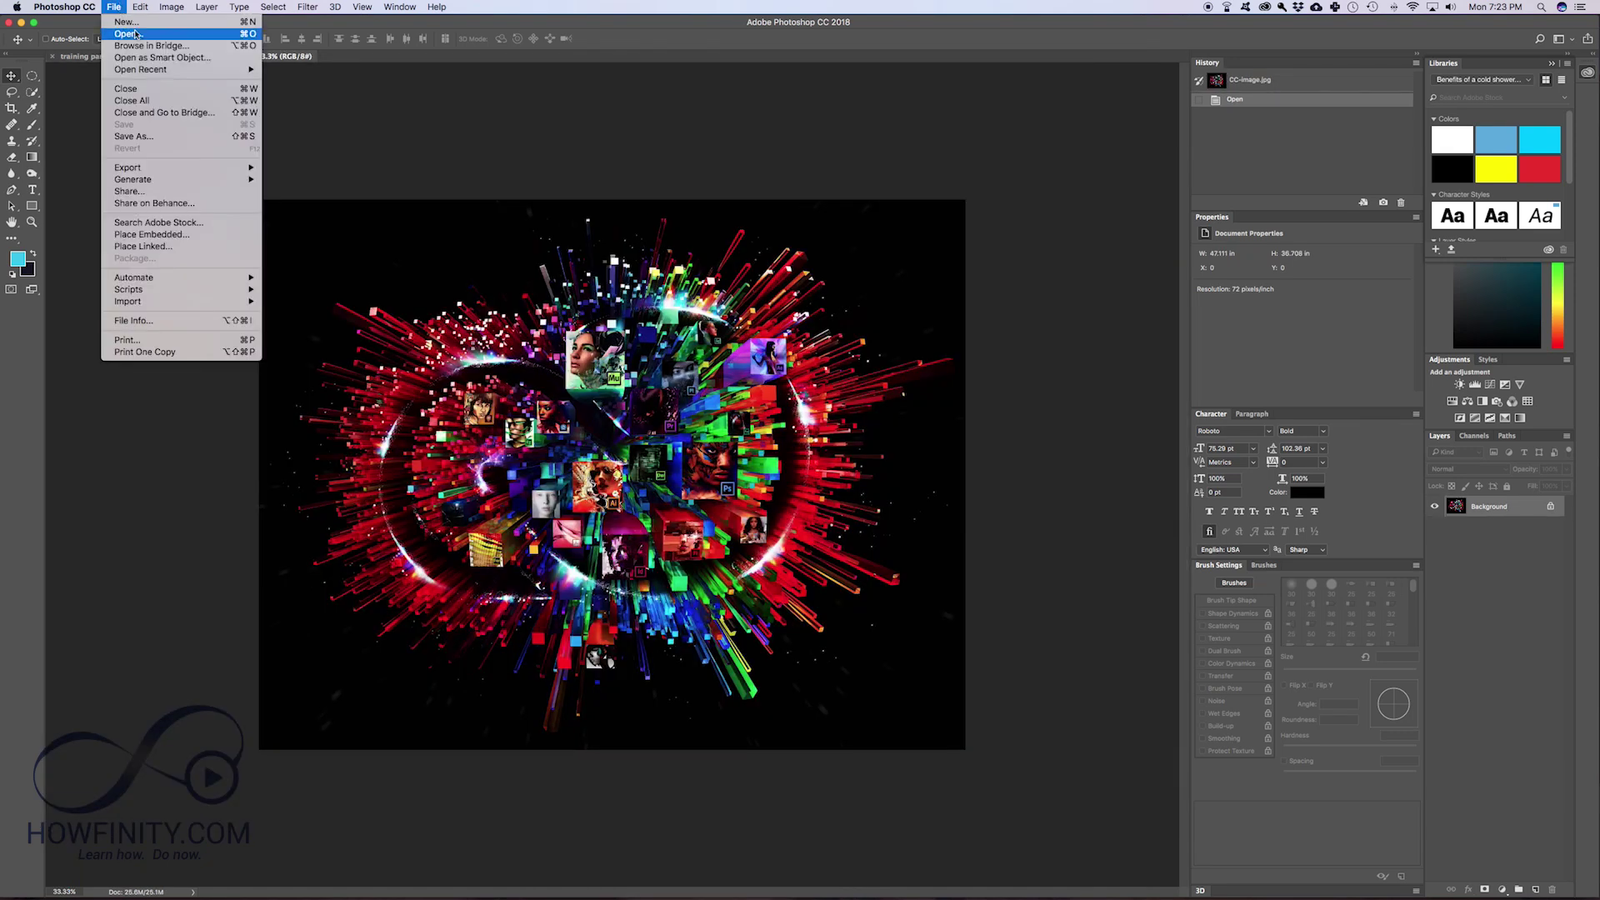
Open learn adobe premiere pro for beginners.psd and cycle through all three document tabs.
left_click(128, 33)
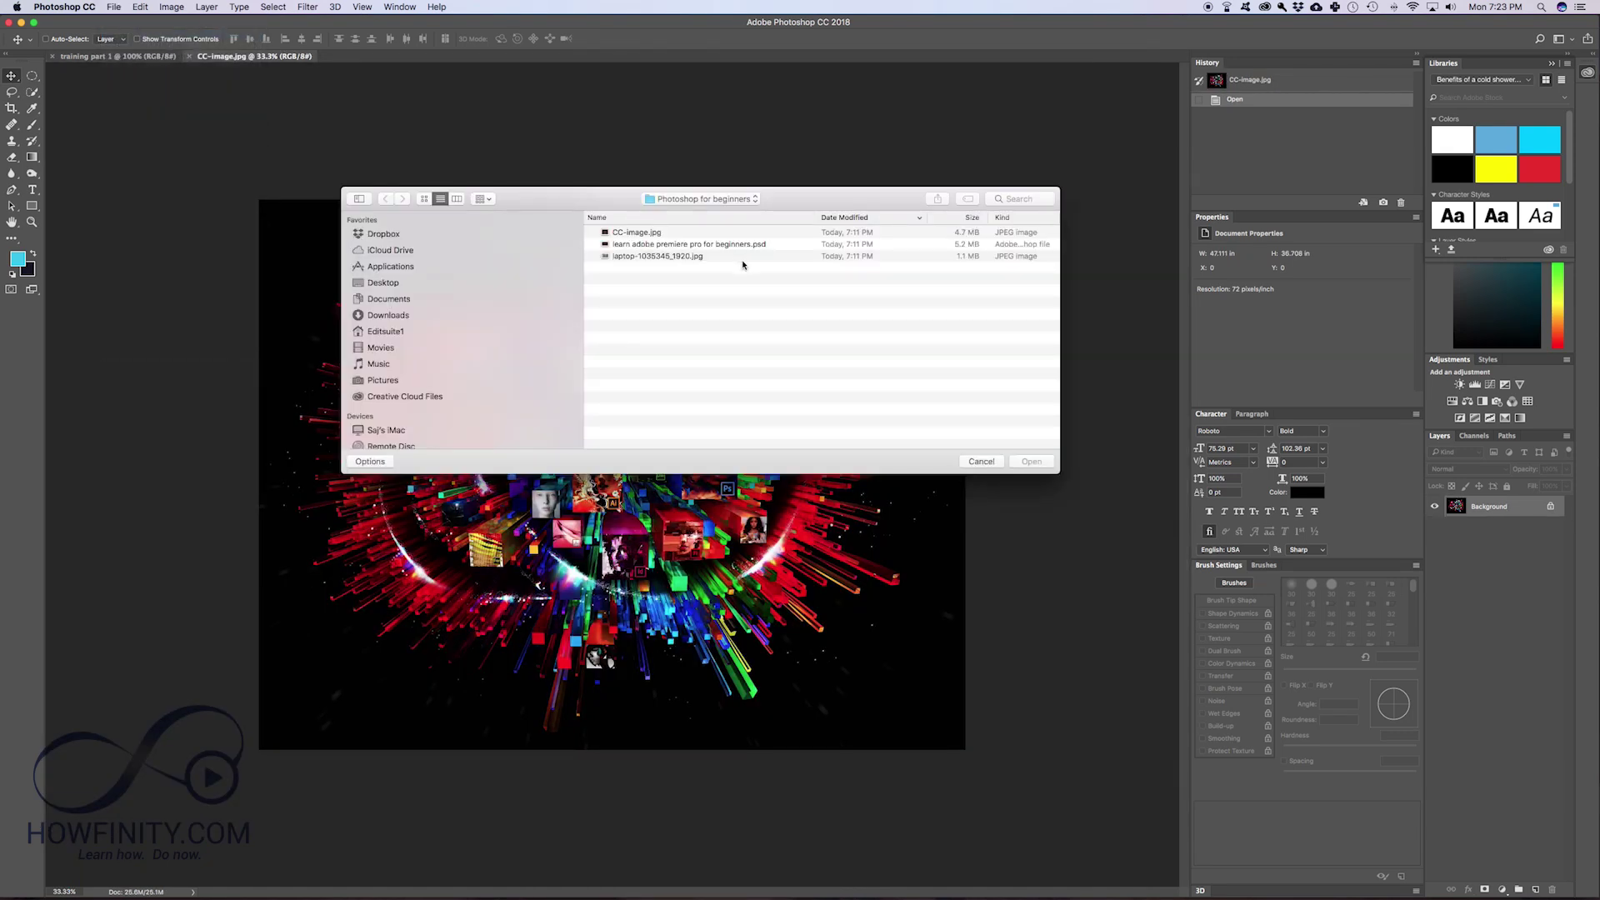
left_click(748, 245)
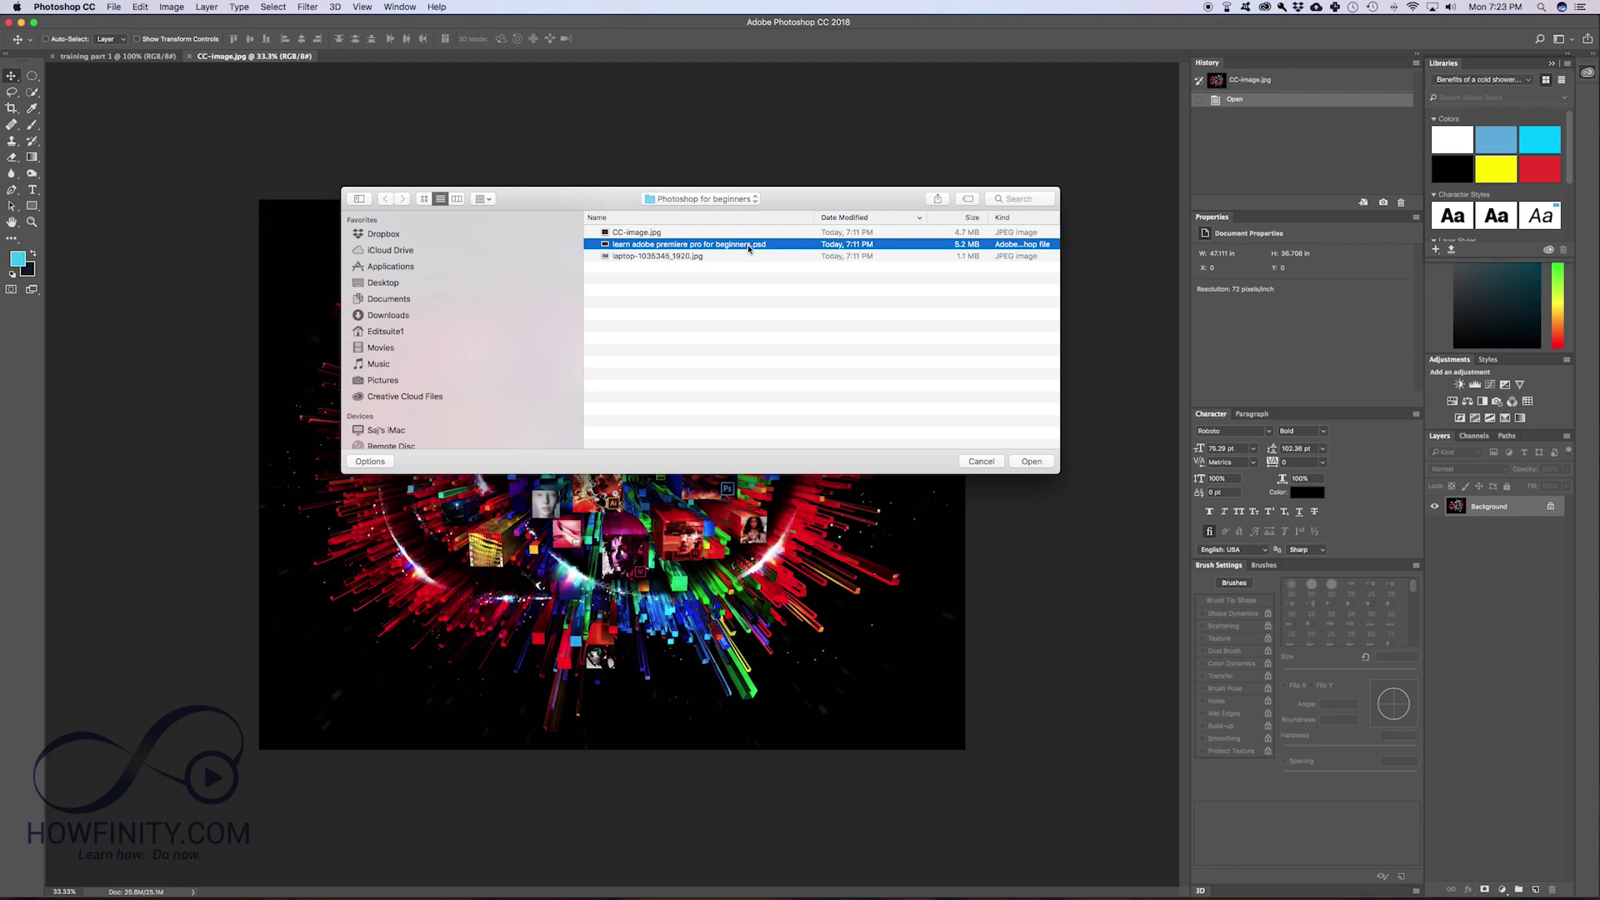
left_click(1026, 463)
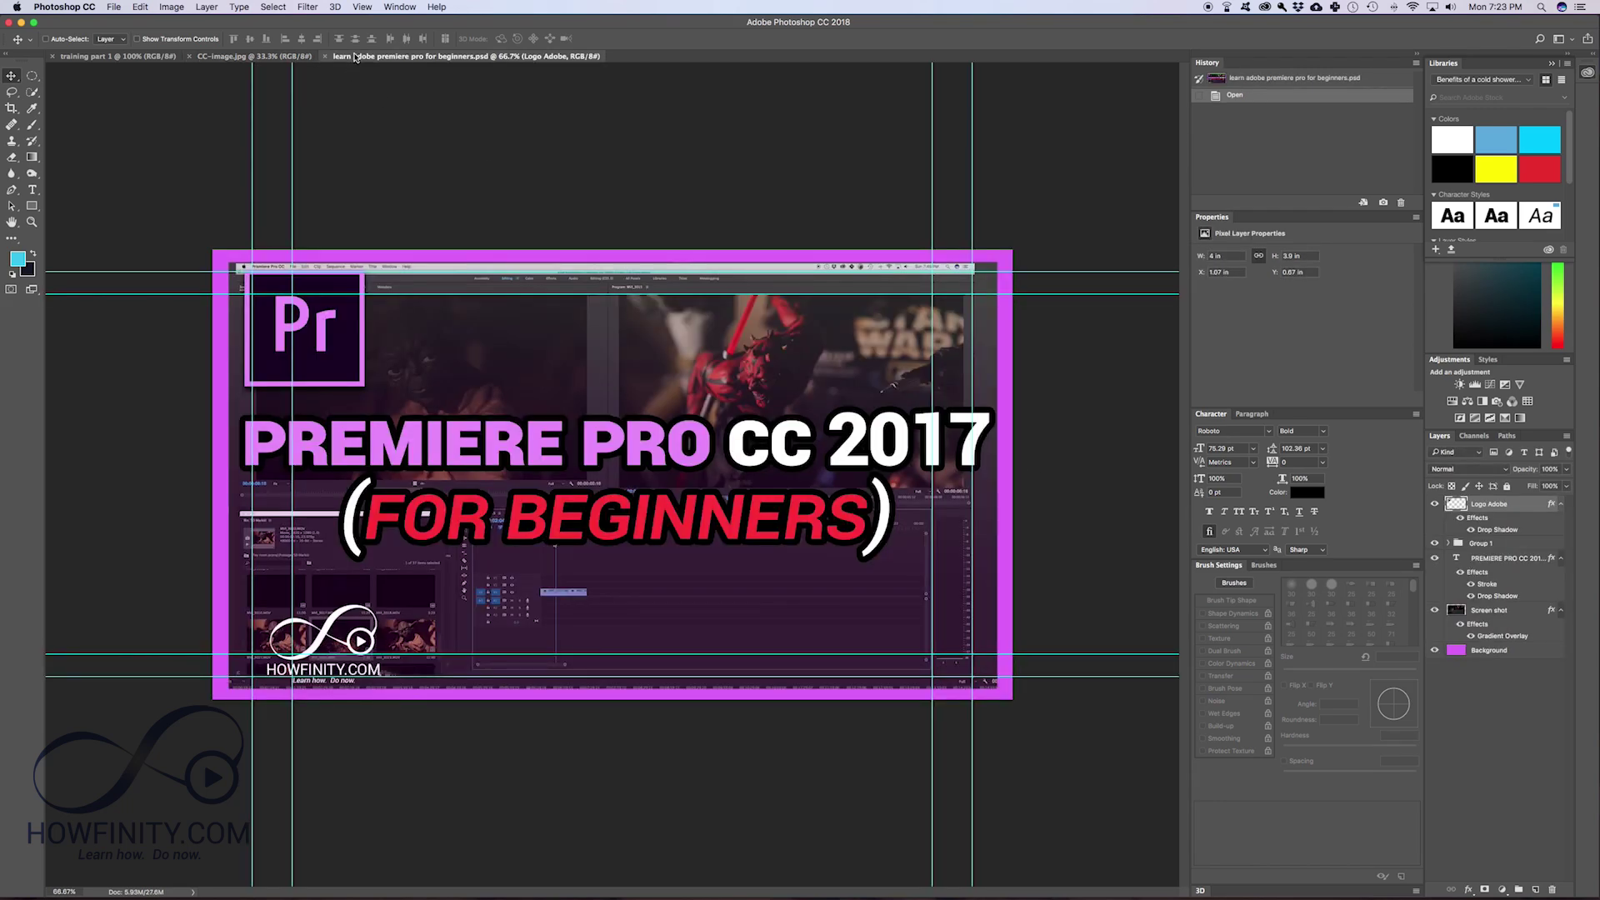
left_click(134, 57)
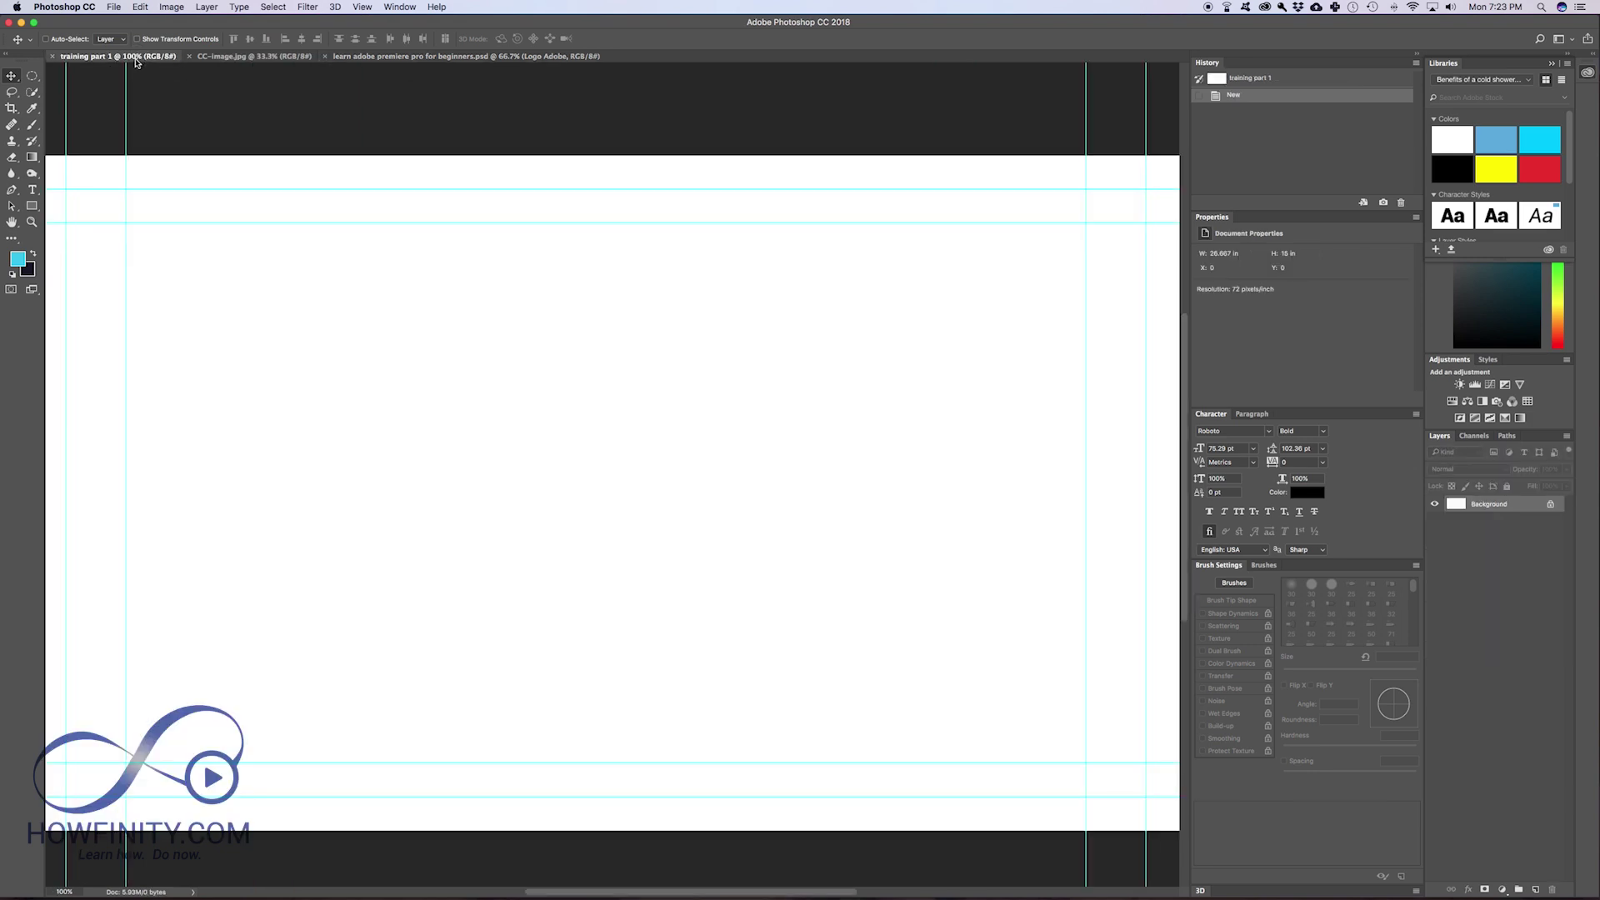
left_click(242, 57)
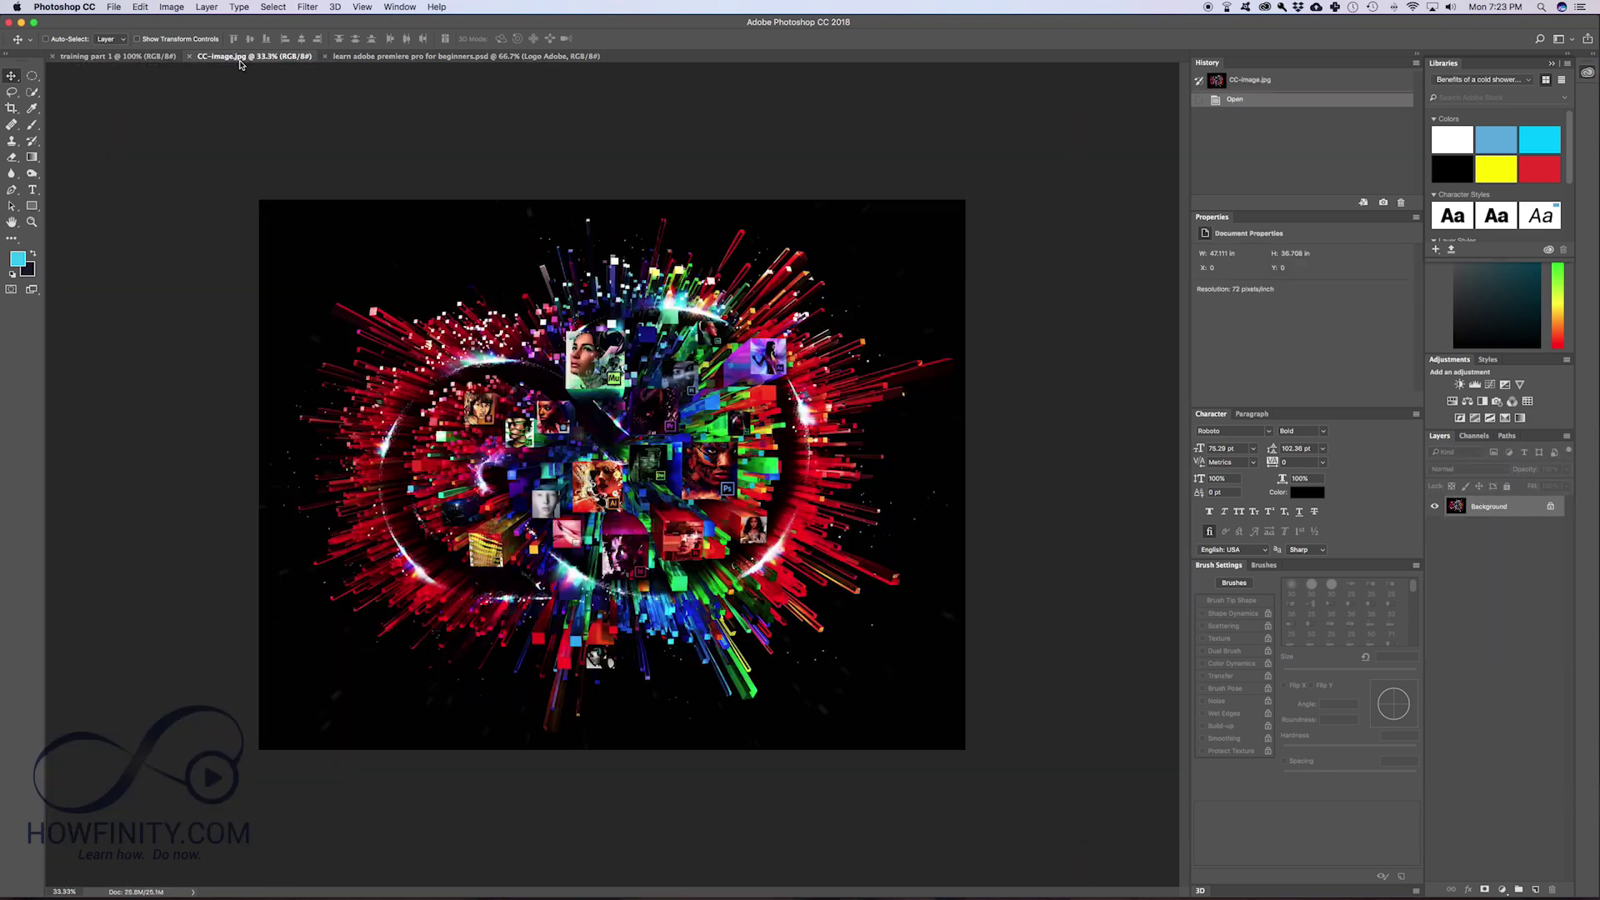
left_click(373, 57)
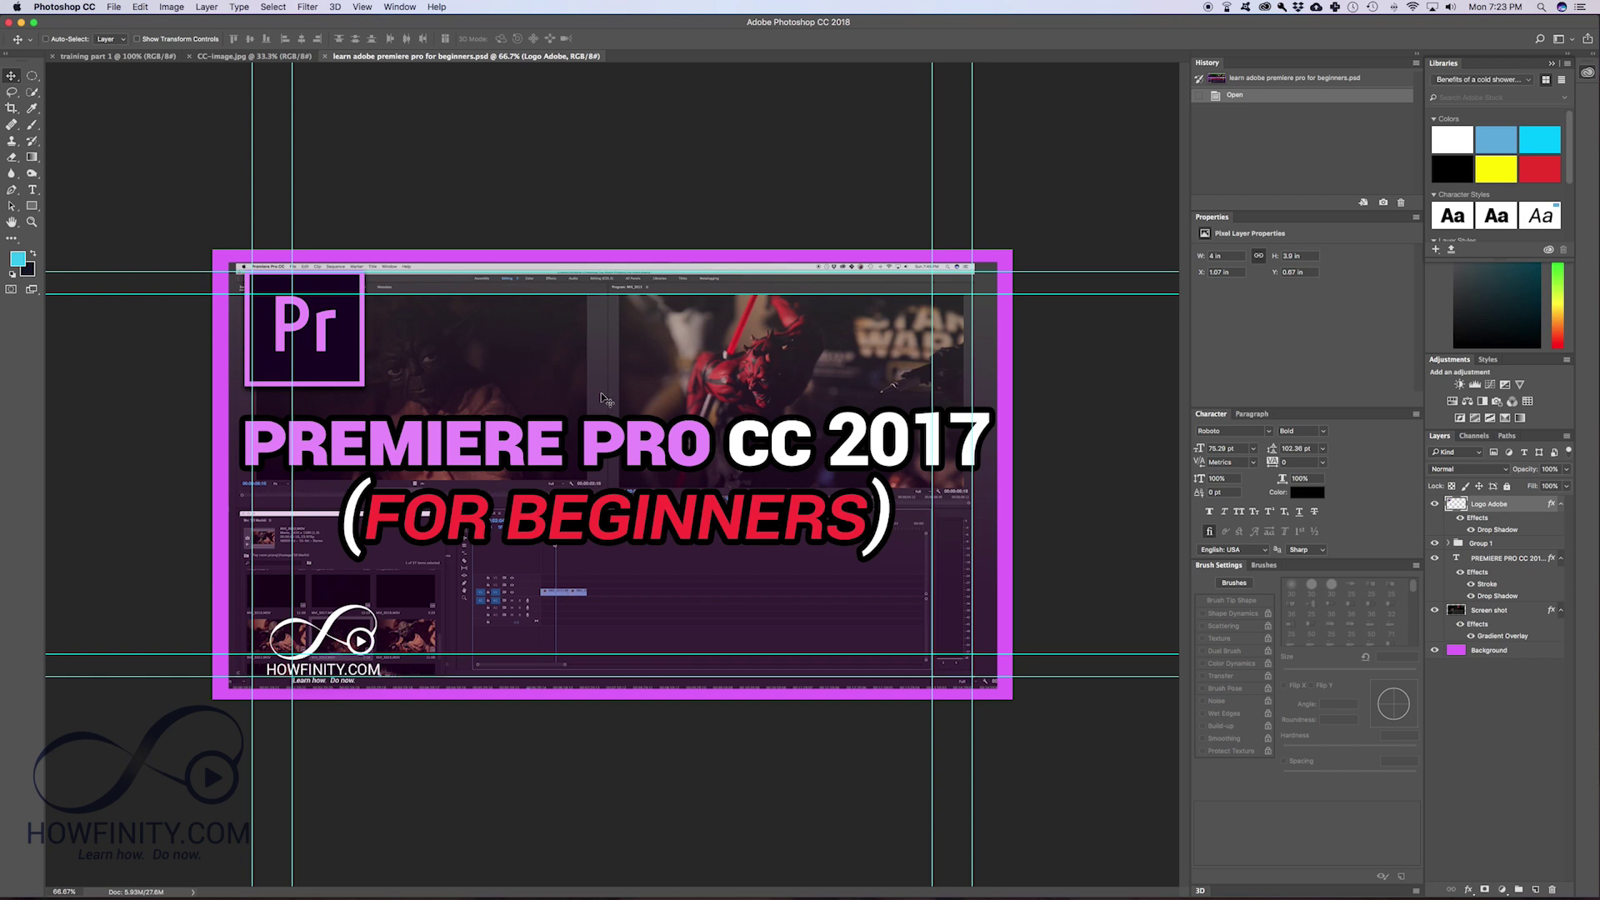
Toggle the Pr logo, HOWFINITY logo, PREMIERE PRO text and Screen shot layers off and on.
left_click(1435, 504)
left_click(1435, 504)
left_click(1435, 543)
left_click(1435, 543)
left_click(1435, 558)
left_click(1435, 558)
left_click(1435, 610)
left_click(1435, 610)
Flip between the document tabs, ending on CC-image.jpg.
left_click(245, 57)
left_click(117, 56)
left_click(250, 57)
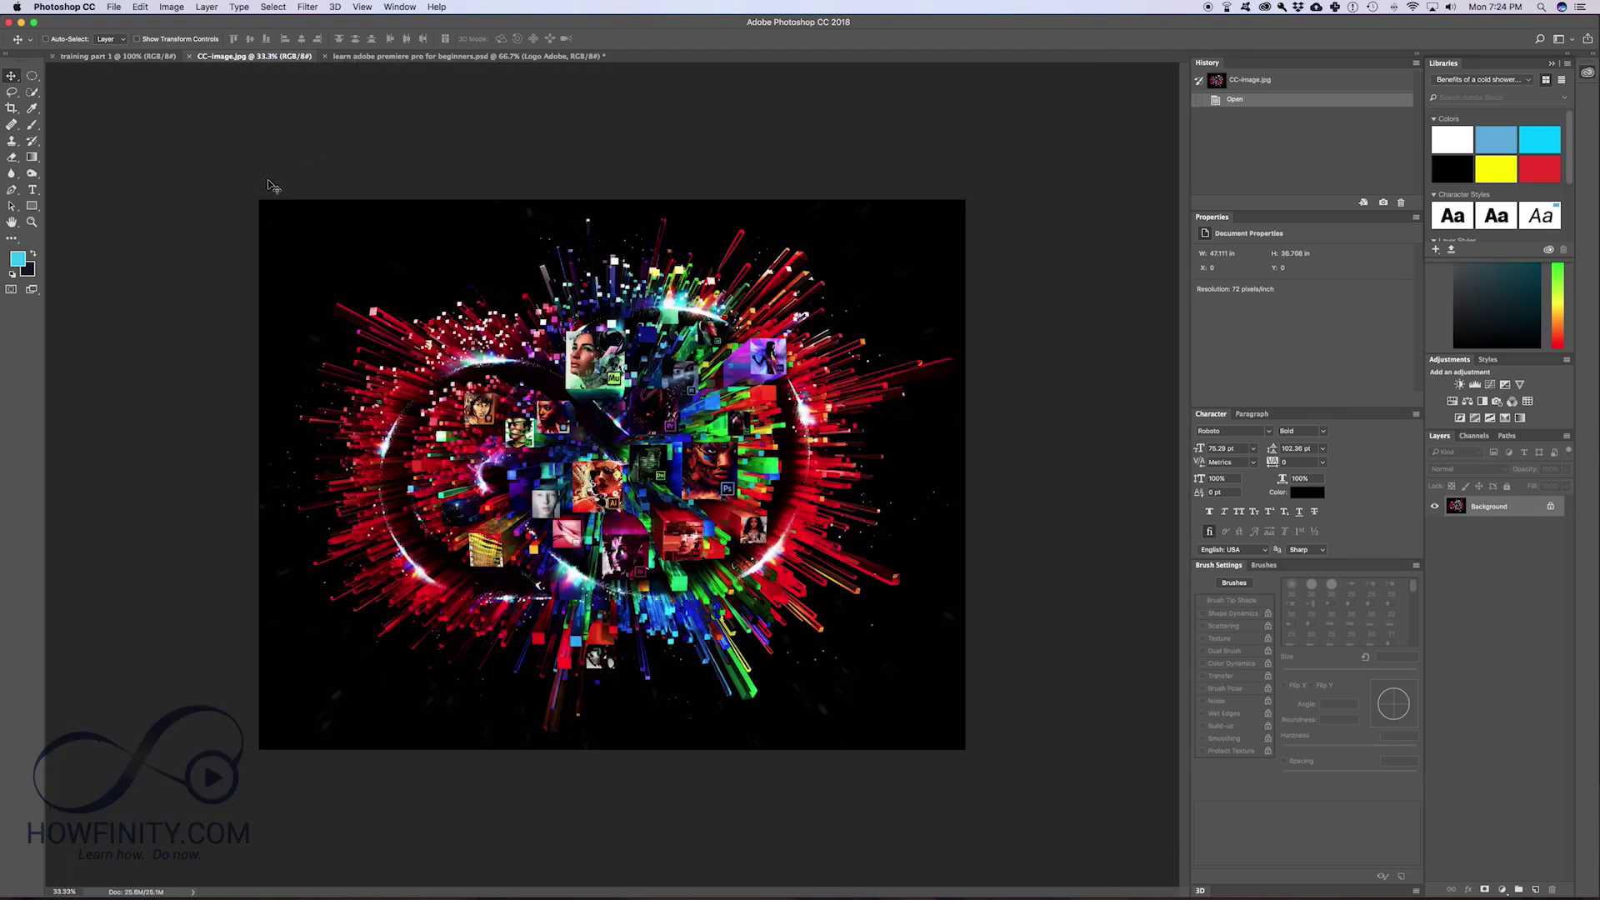
Quit Photoshop CC 2018, discarding changes to the open Premiere Pro thumbnail PSD.
left_click(67, 7)
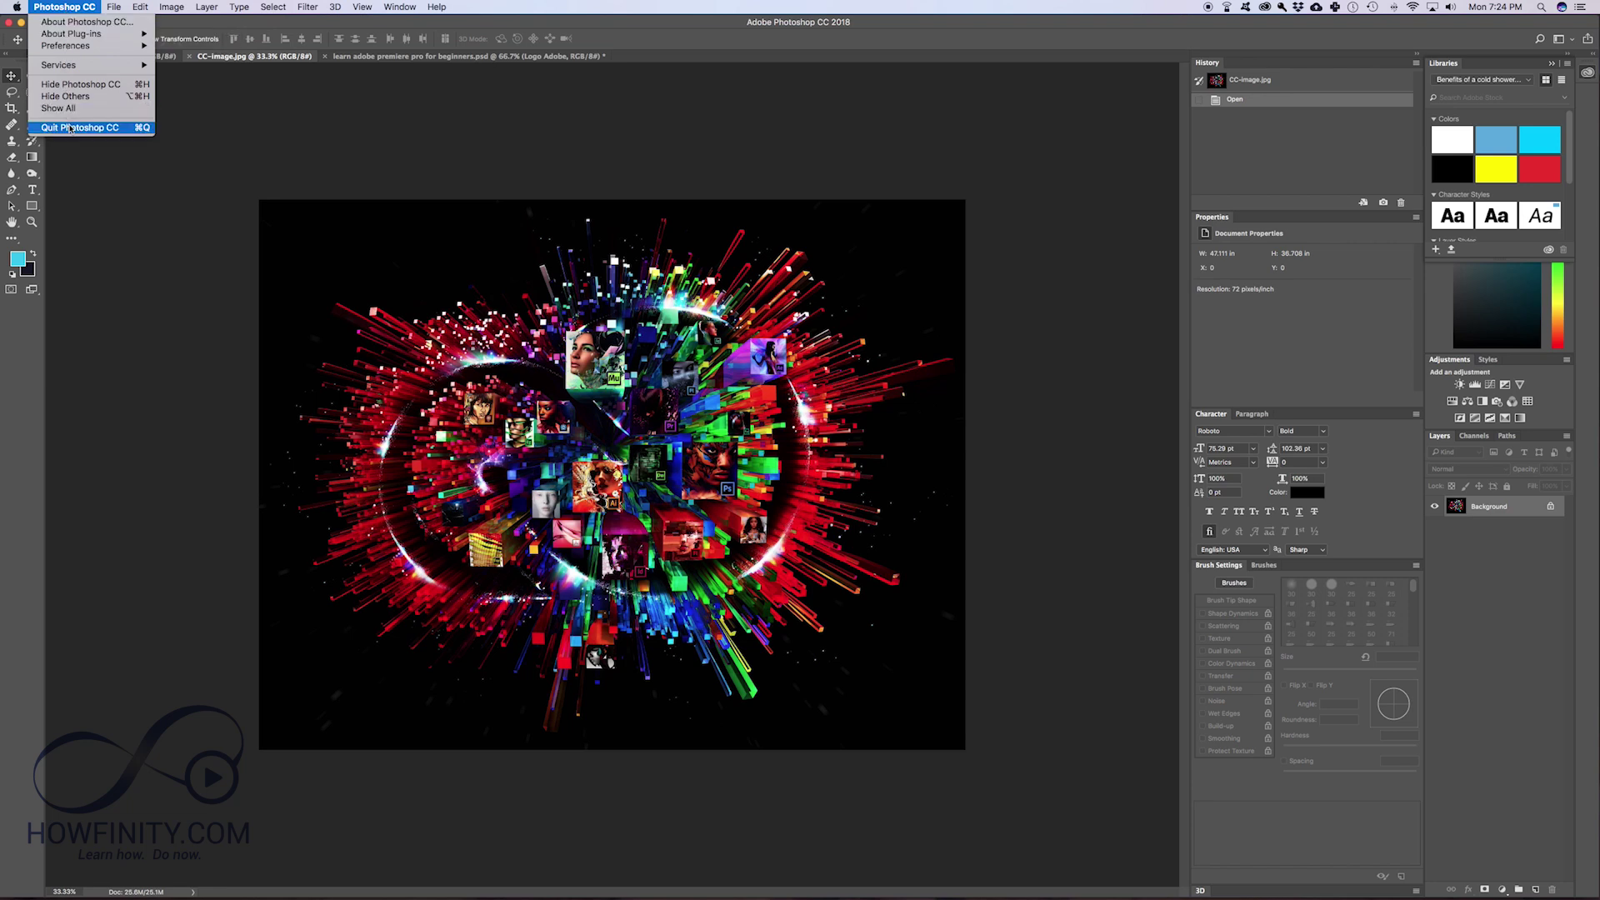
mouse_move(113, 7)
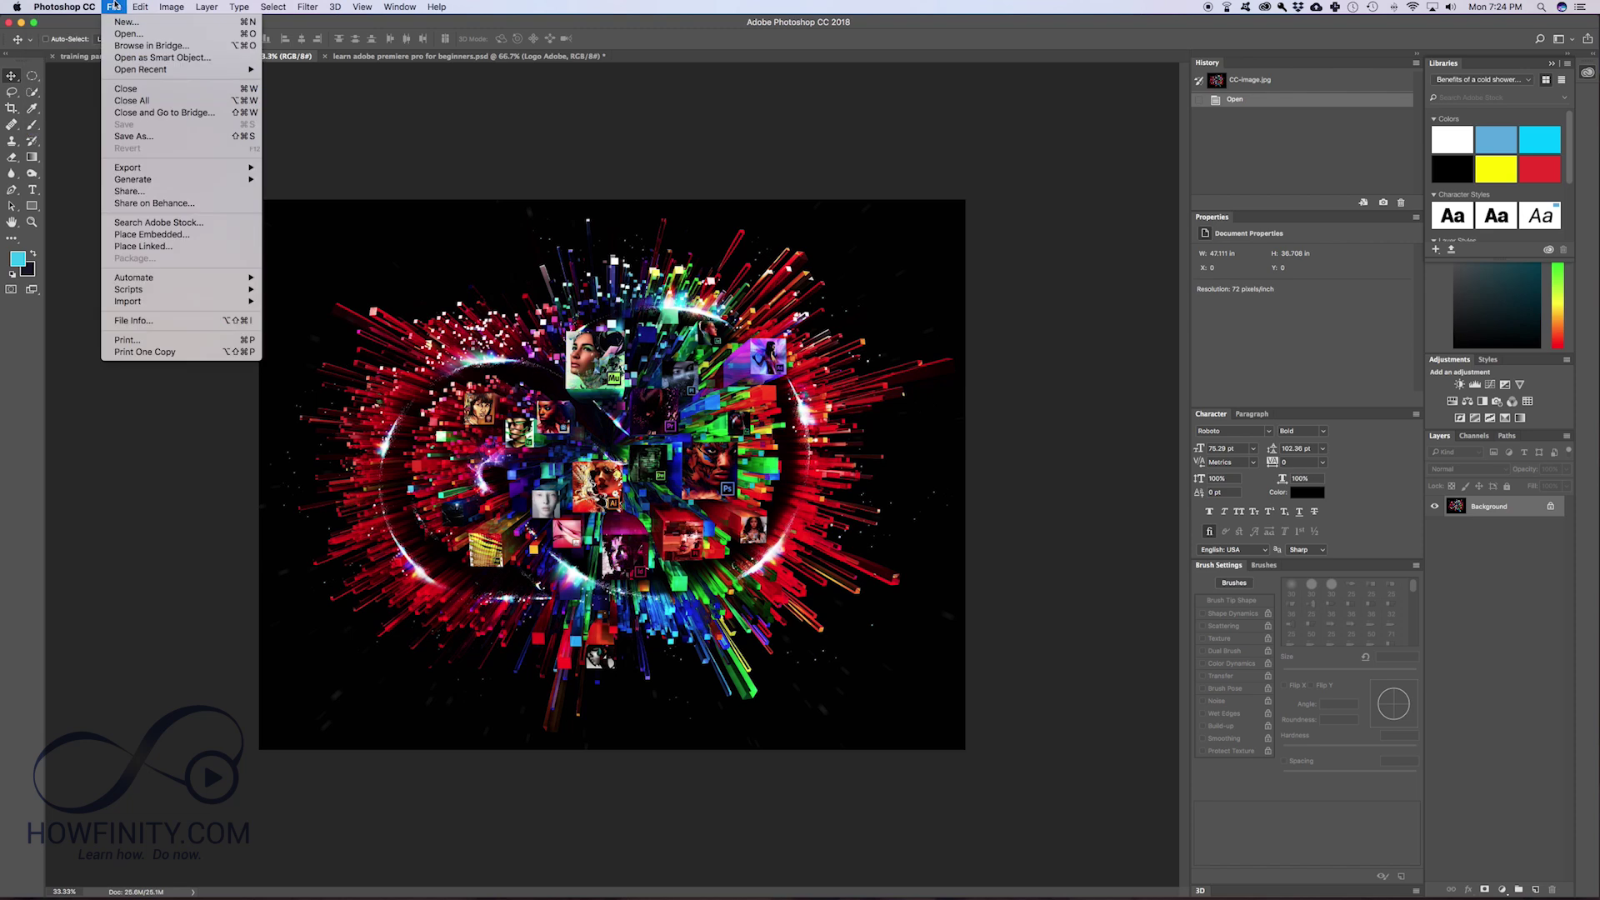
mouse_move(62, 5)
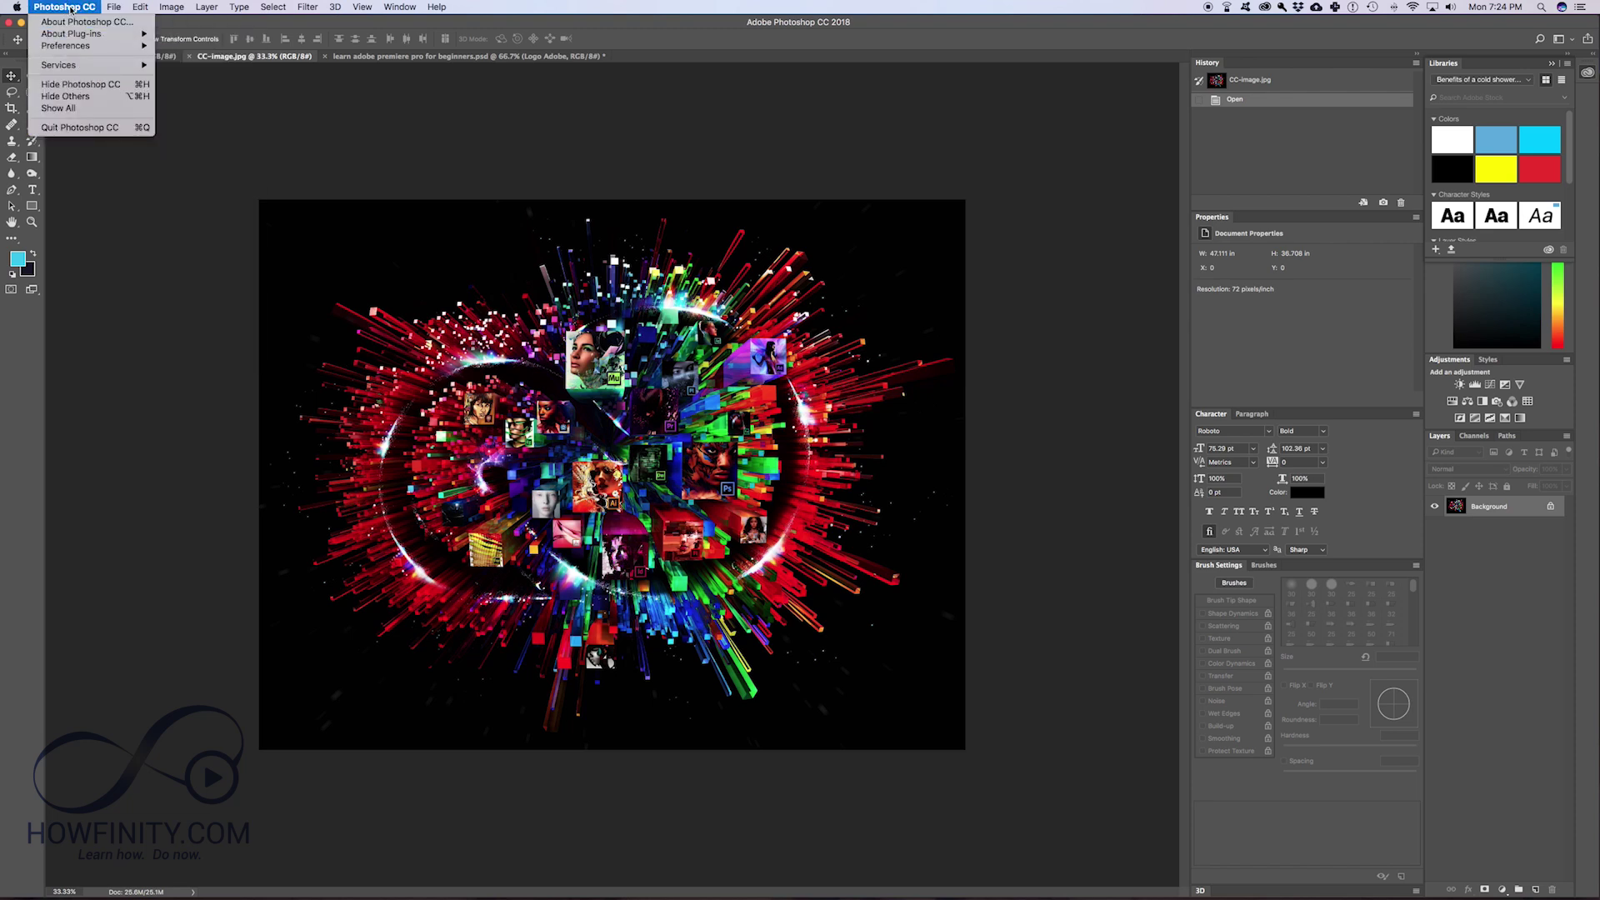
left_click(74, 130)
left_click(766, 290)
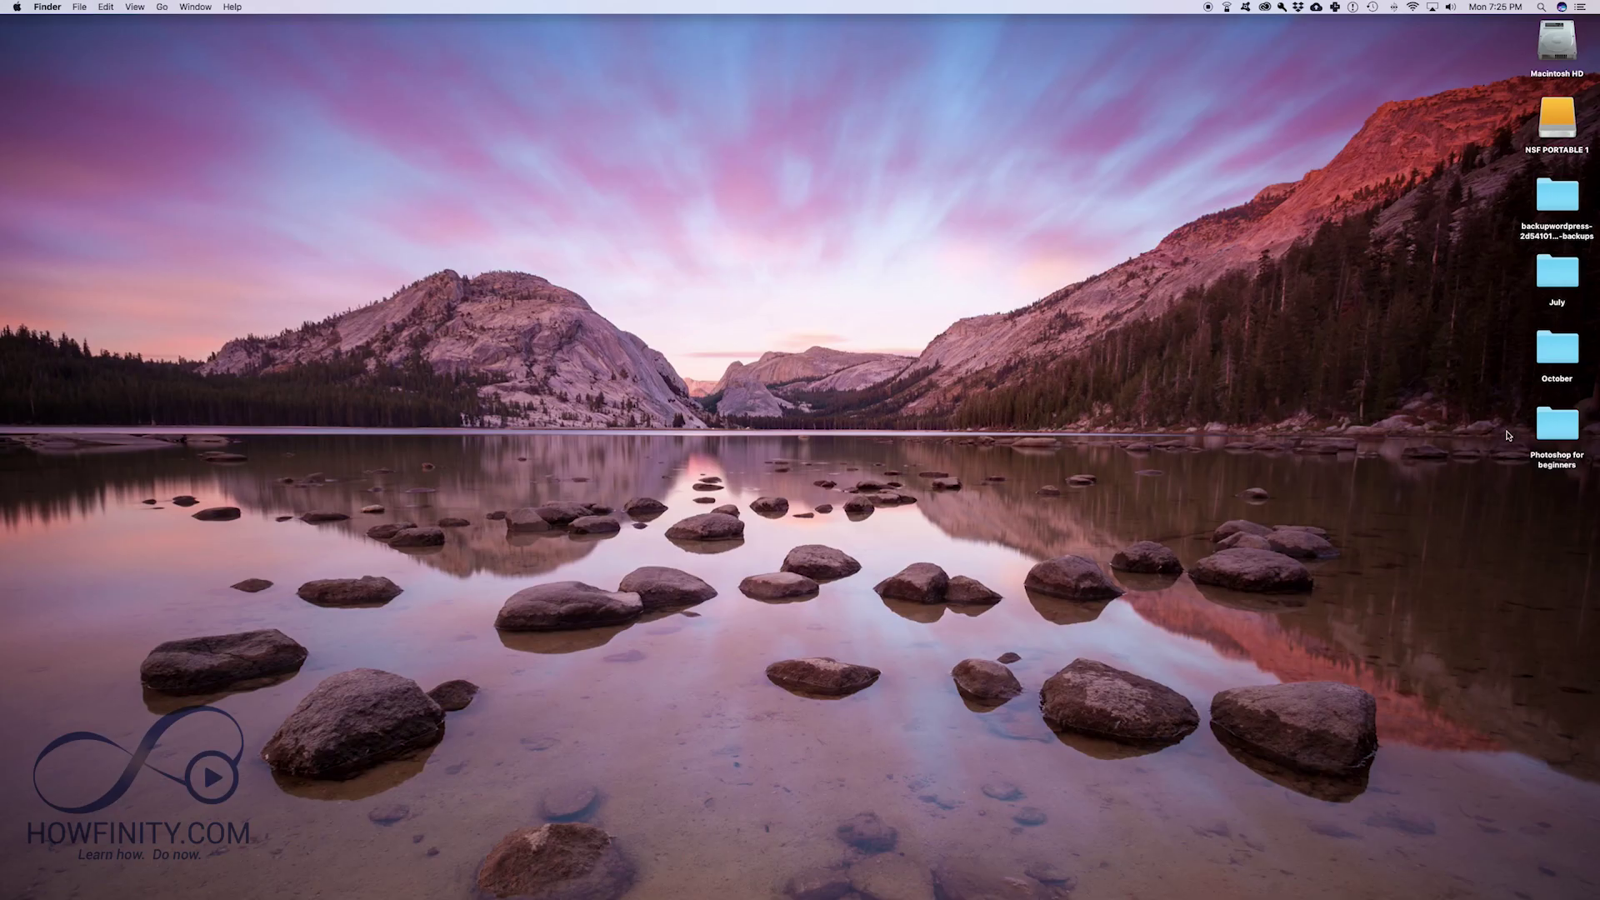
In the Photoshop for beginners folder, open CC-image.jpg with Adobe Photoshop CC 2018.
double_click(1558, 437)
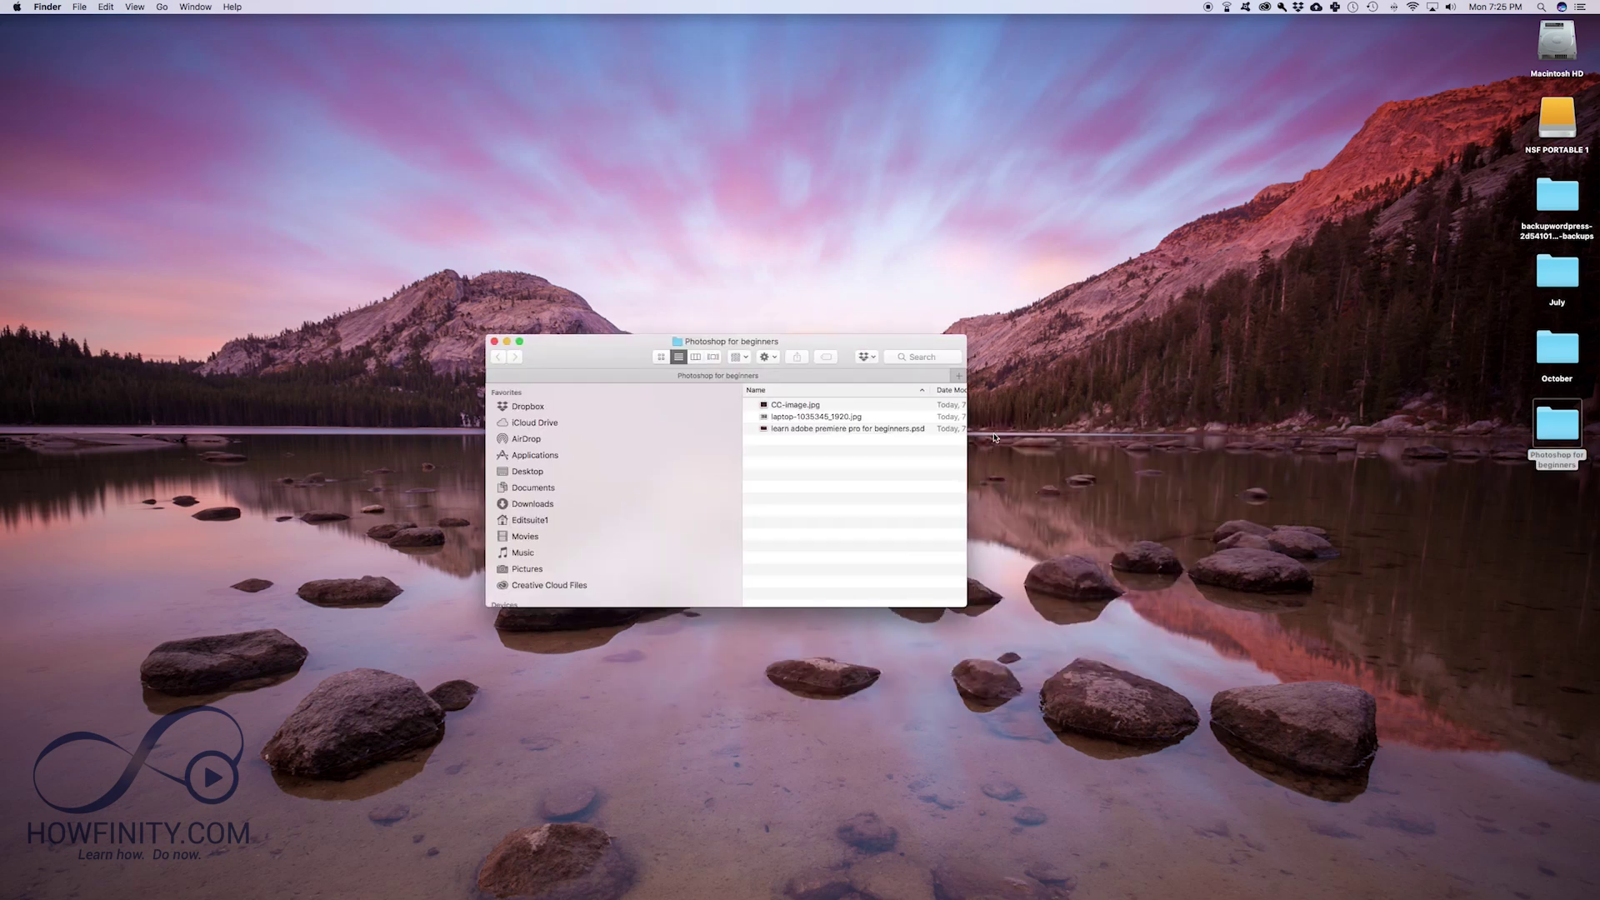
left_click_drag(967, 450, 1146, 453)
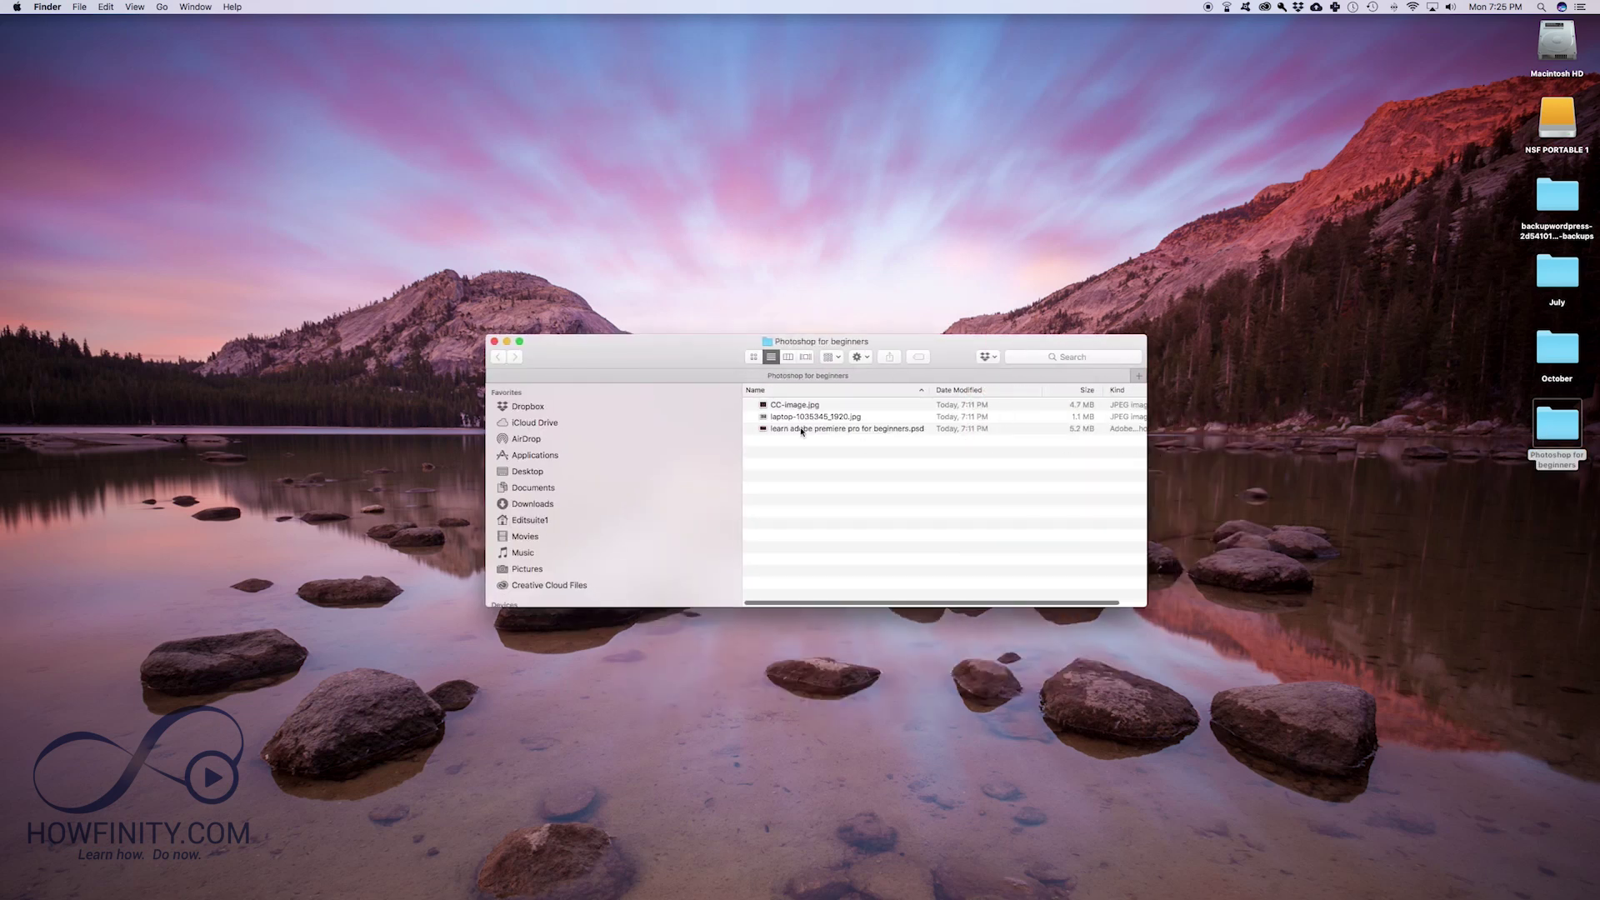
left_click(792, 405)
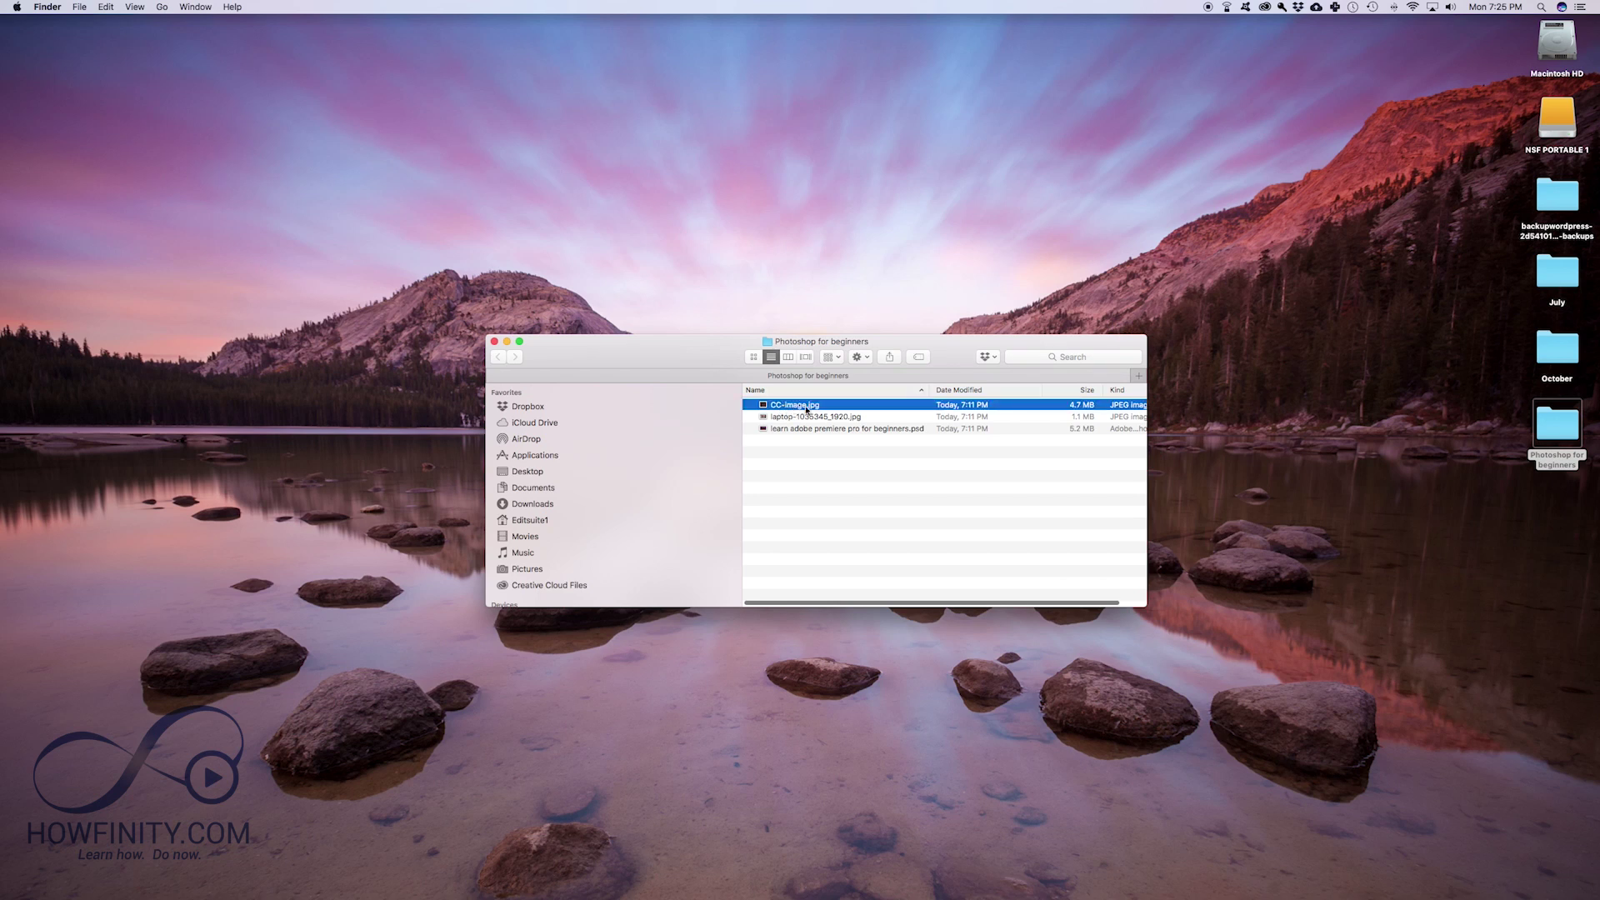
right_click(789, 408)
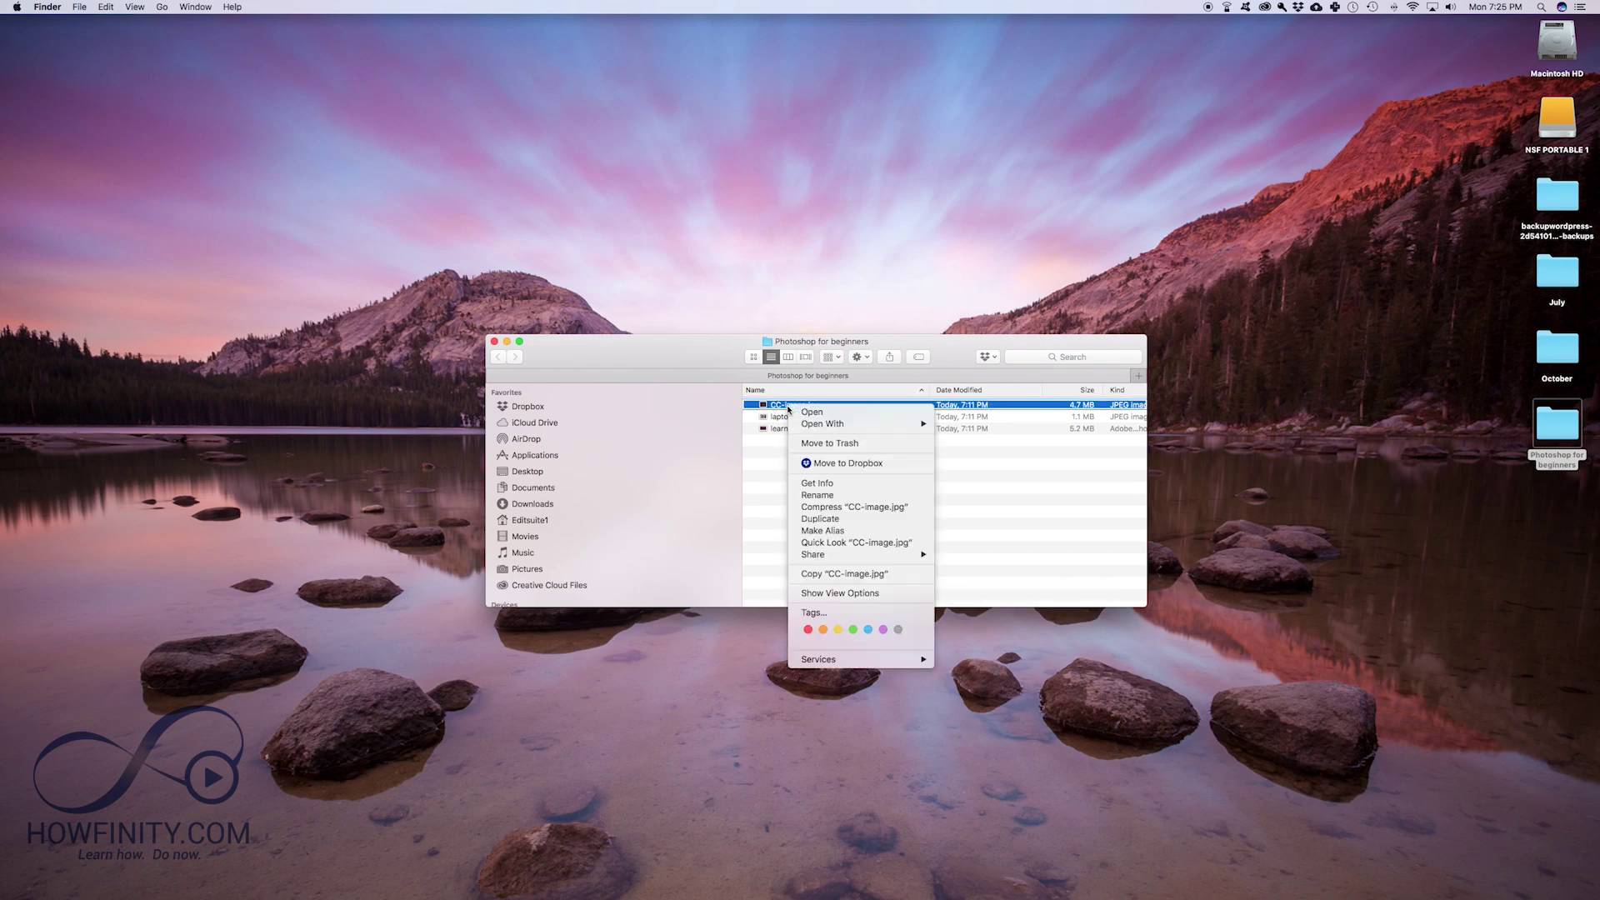
mouse_move(814, 424)
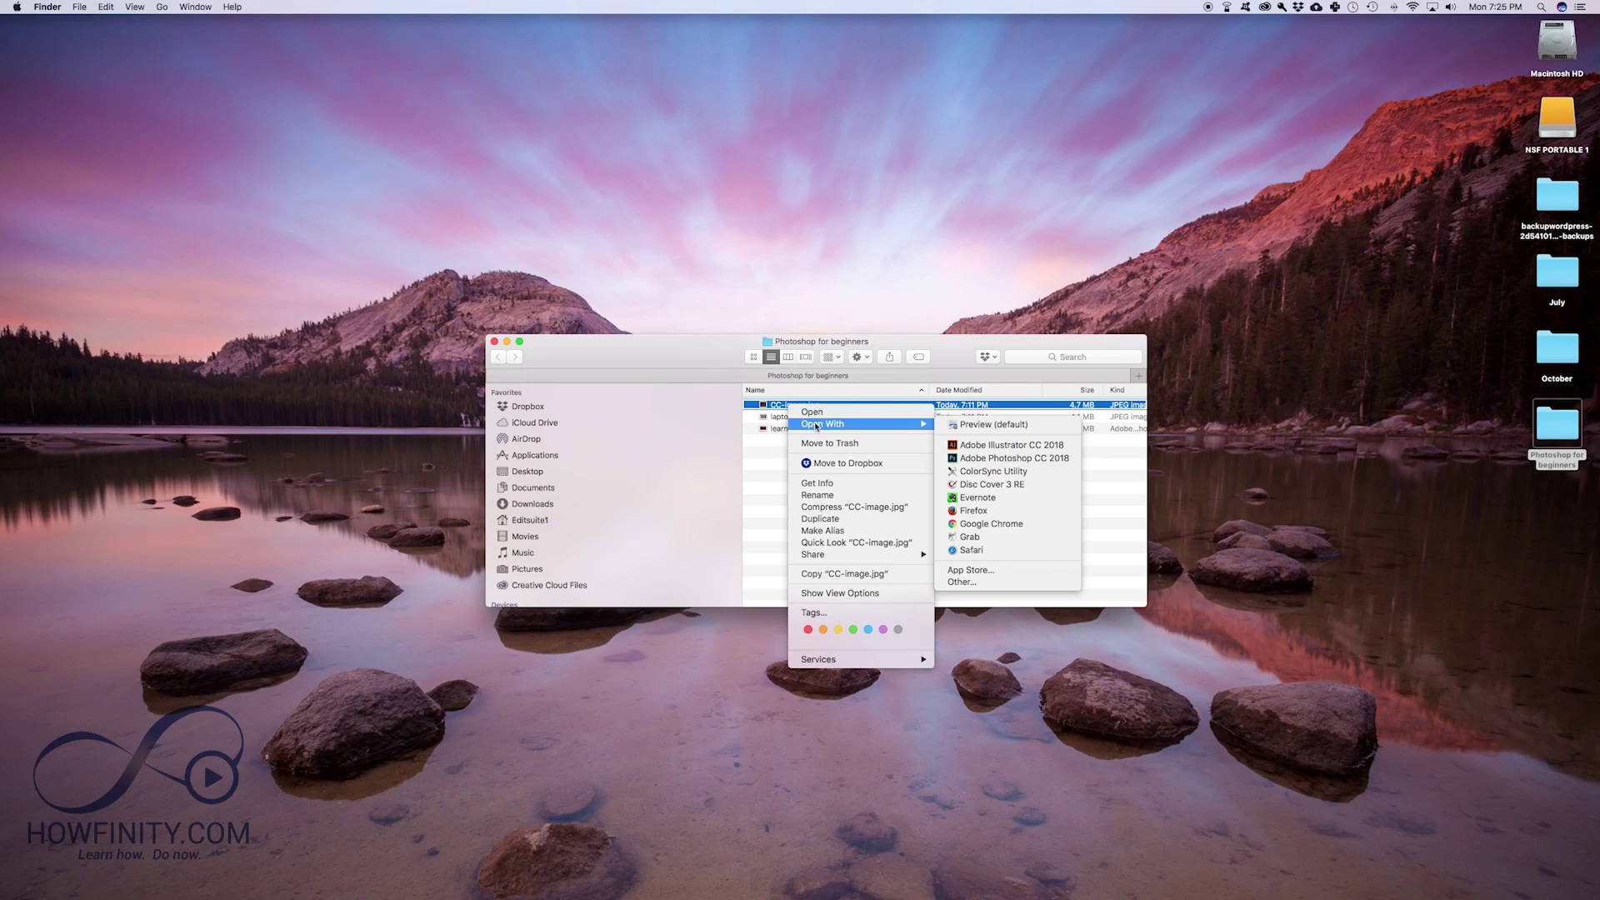
left_click(984, 458)
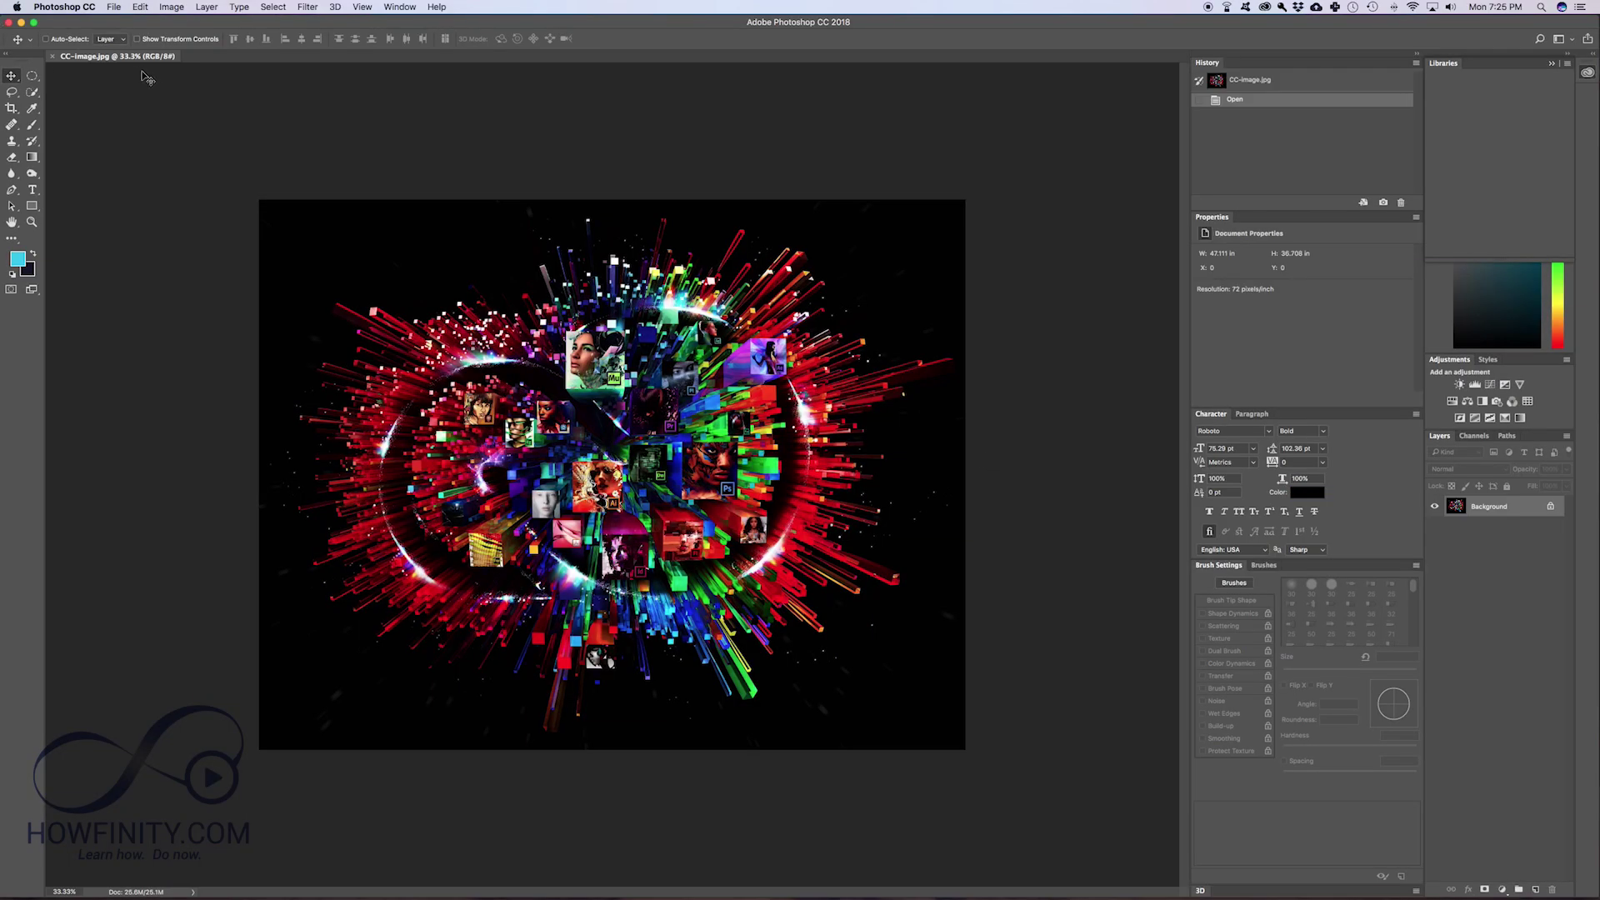
Open learn adobe premiere pro for beginners.psd from Finder in Photoshop CC 2018.
left_click(111, 6)
left_click(113, 6)
left_click(115, 6)
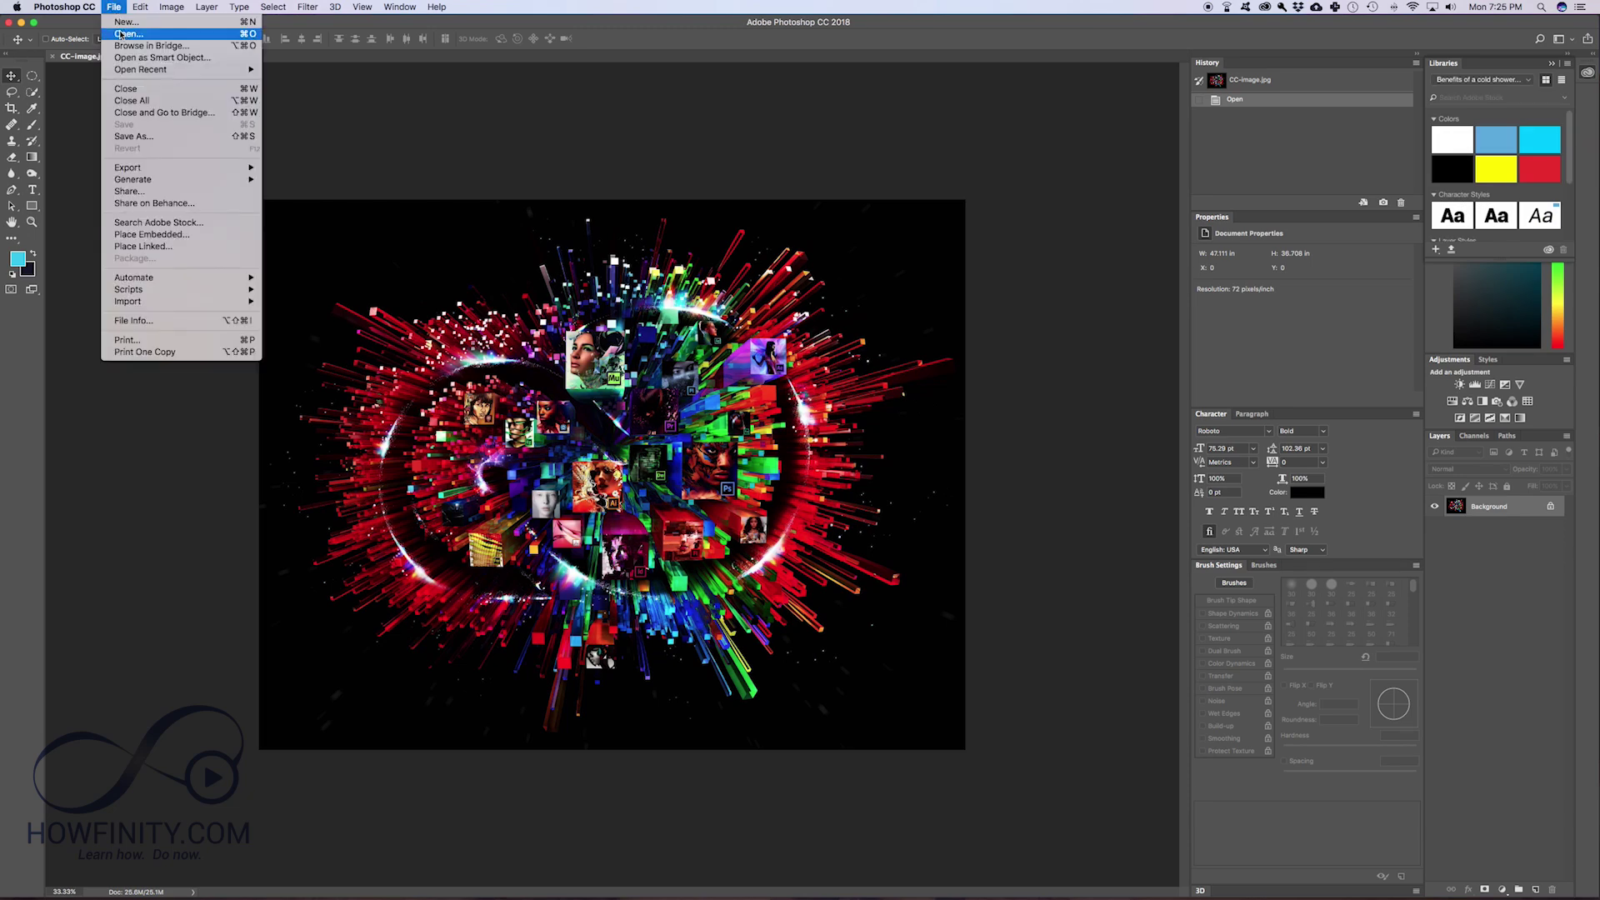
left_click(115, 5)
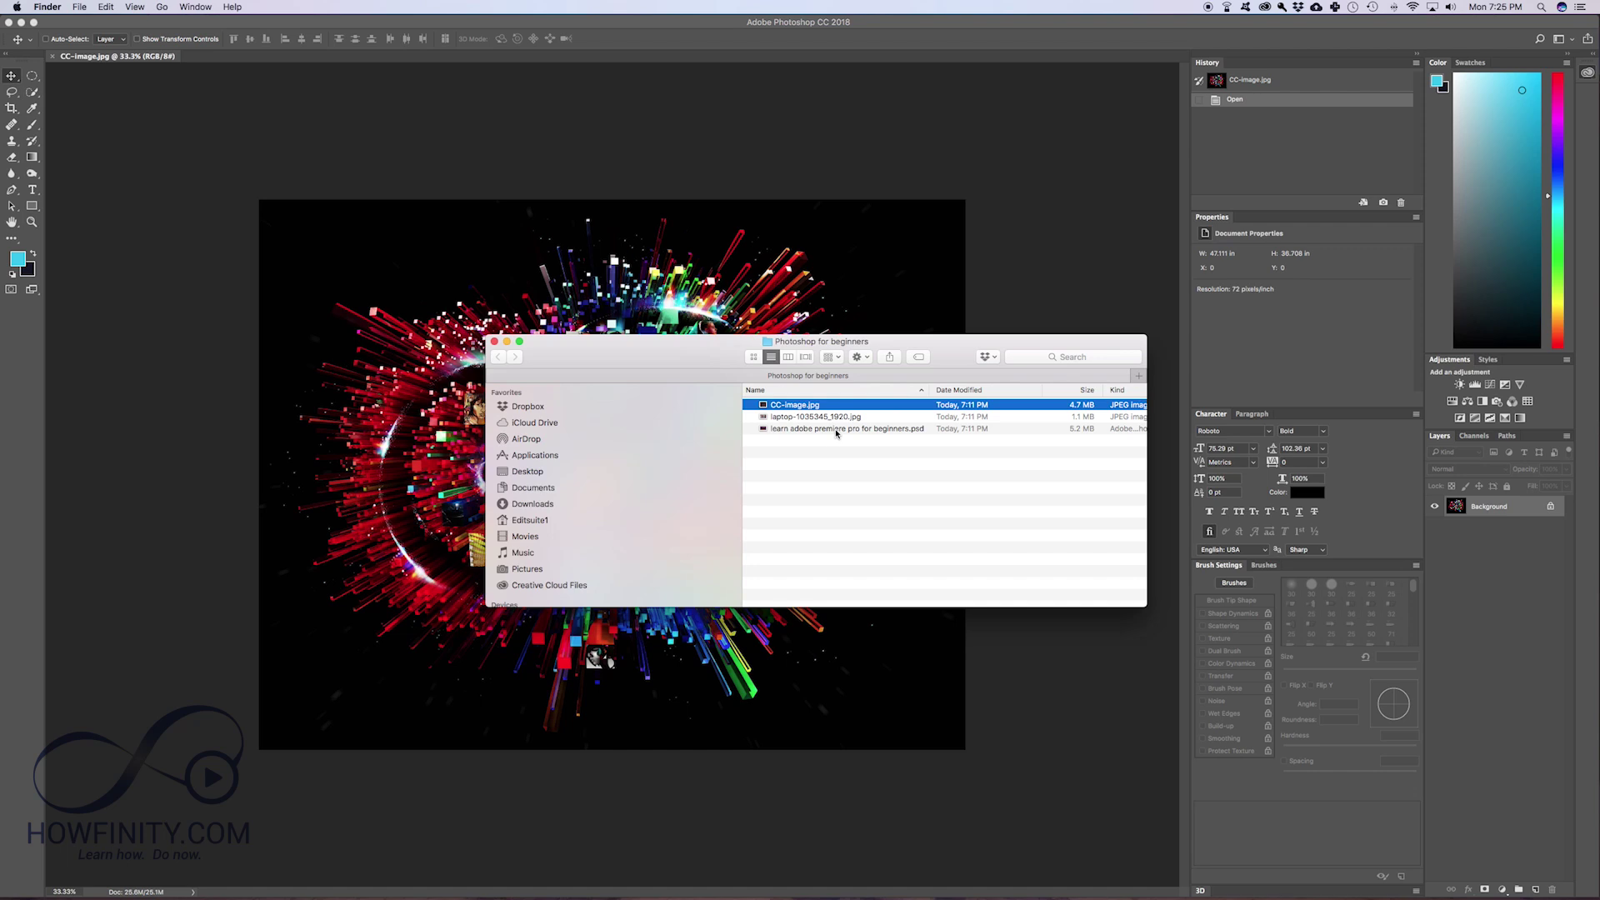
left_click(835, 430)
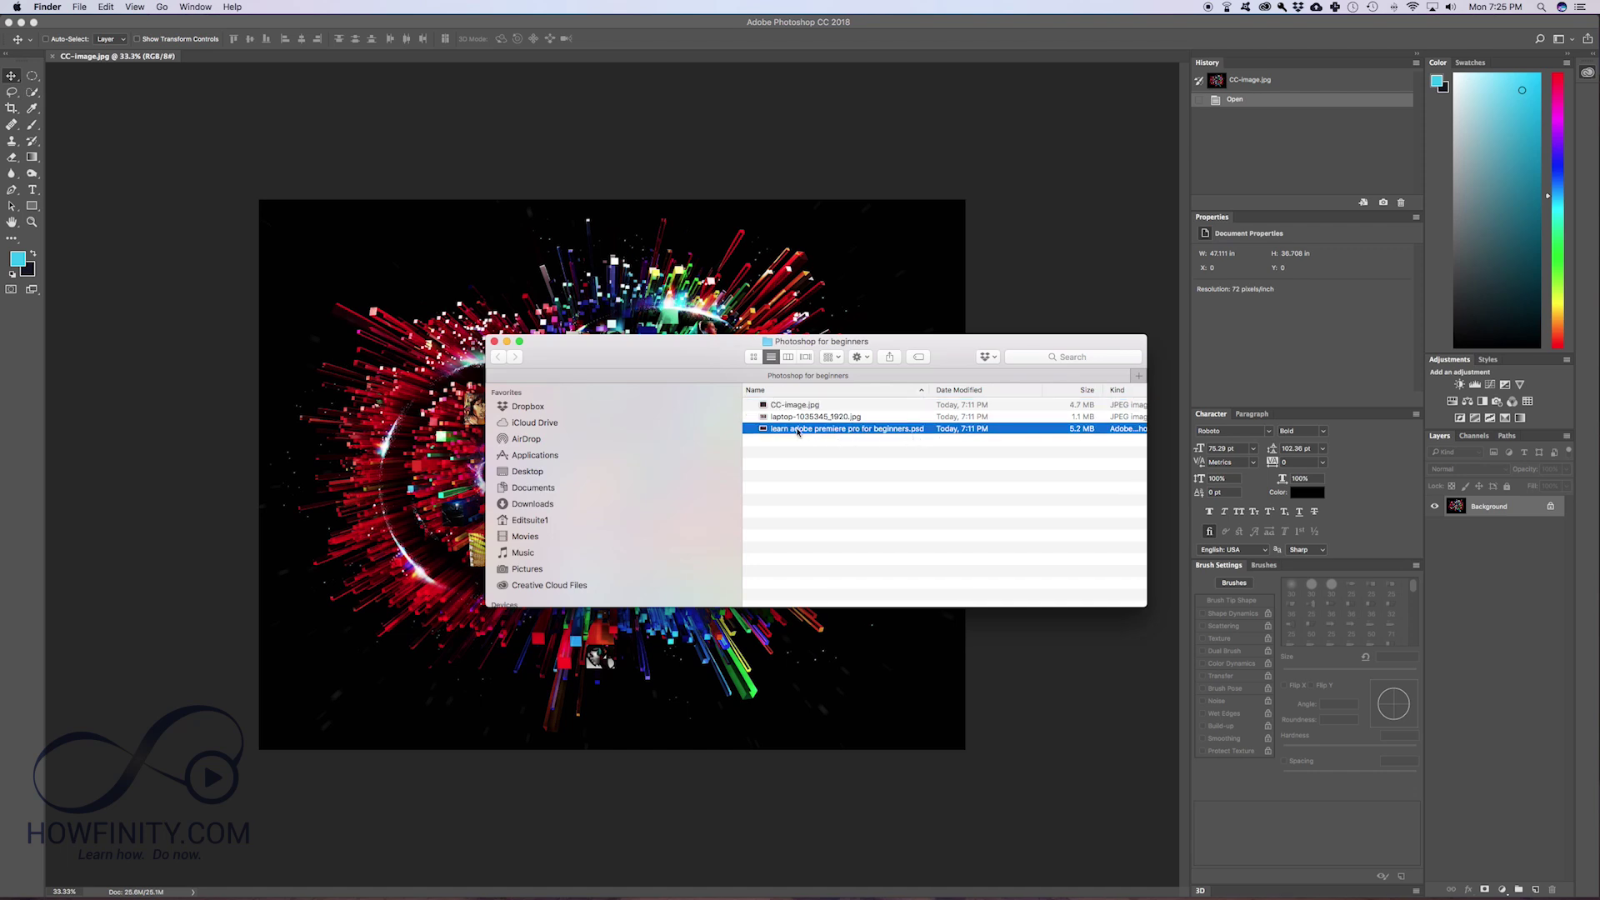
right_click(797, 431)
mouse_move(873, 450)
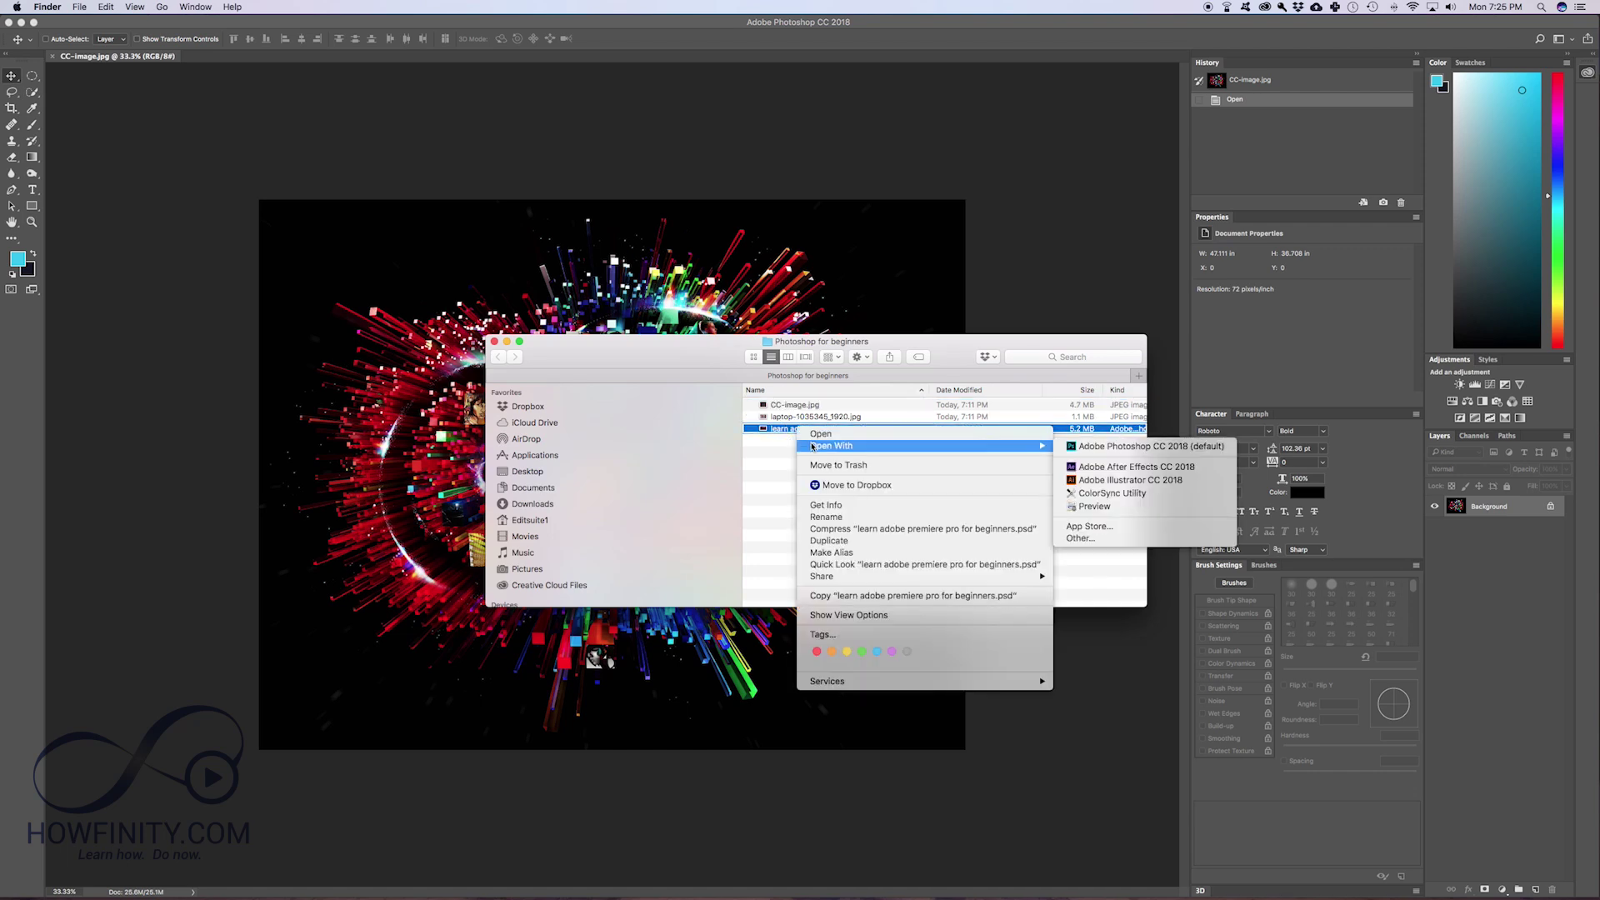
left_click(1123, 448)
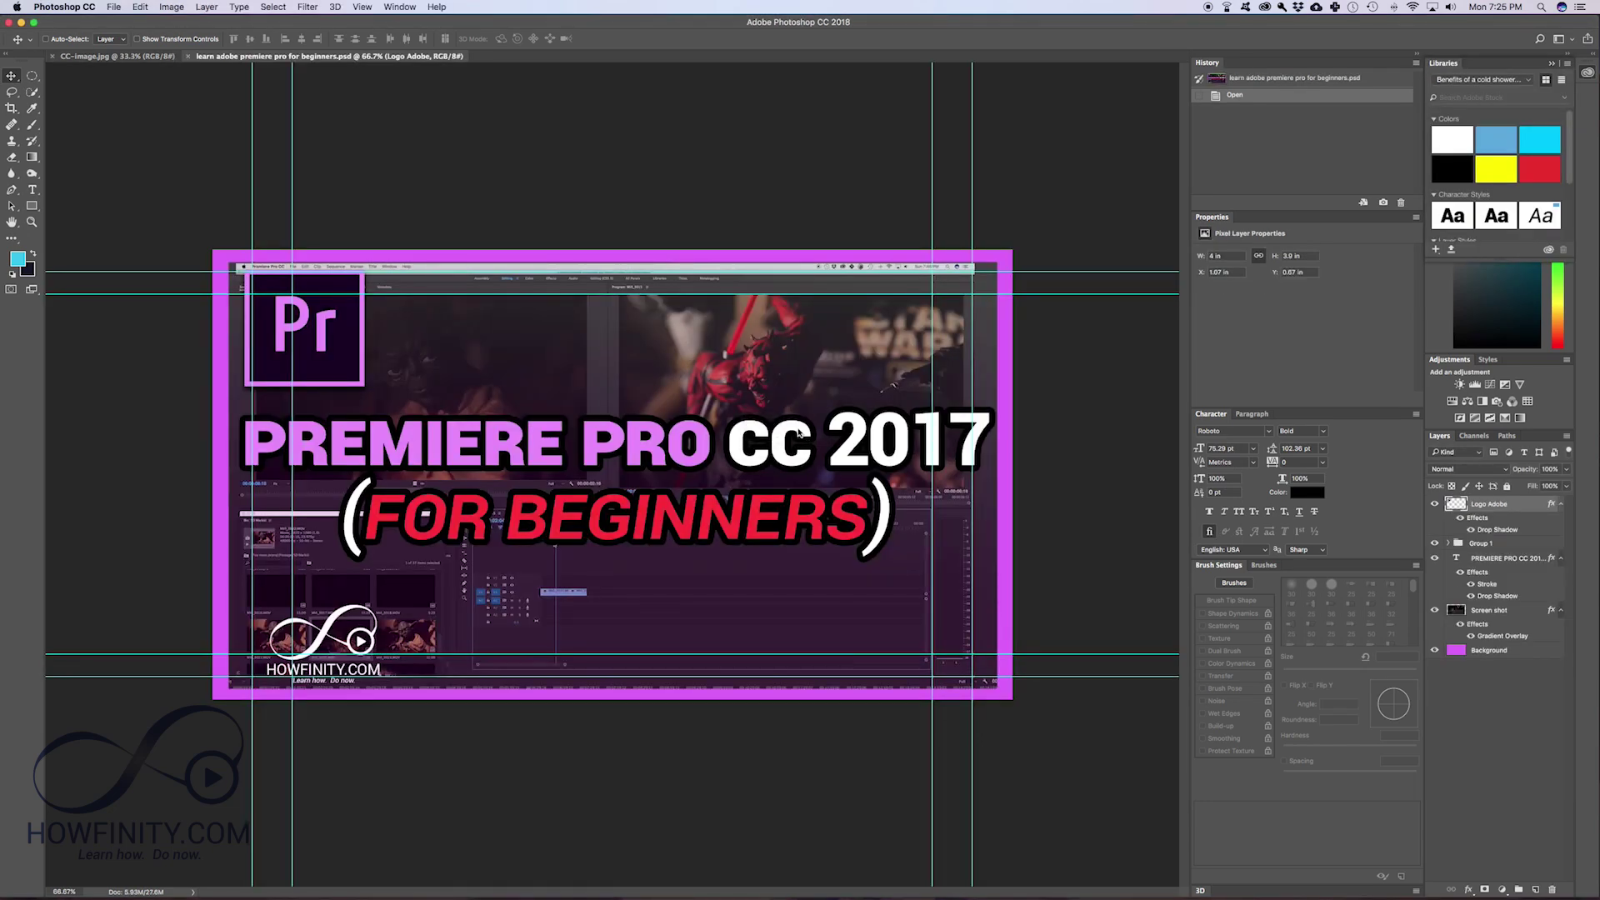
Open laptop-1035345_1920.jpg in Photoshop CC 2018 as a third document.
key("super+Tab")
left_click(796, 416)
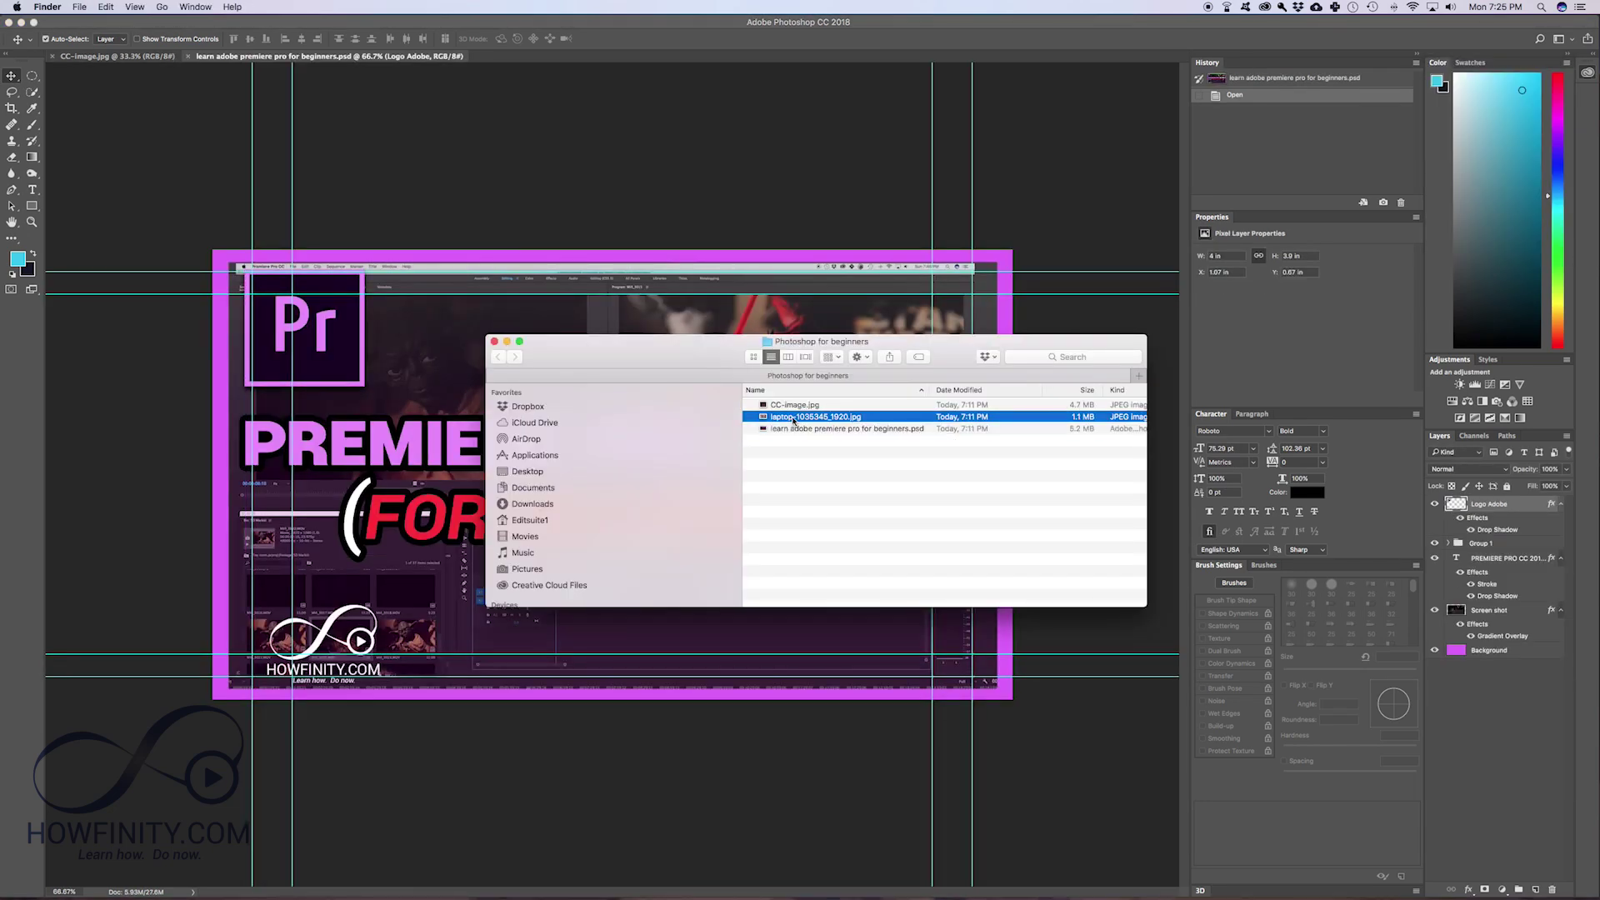
right_click(796, 416)
mouse_move(822, 437)
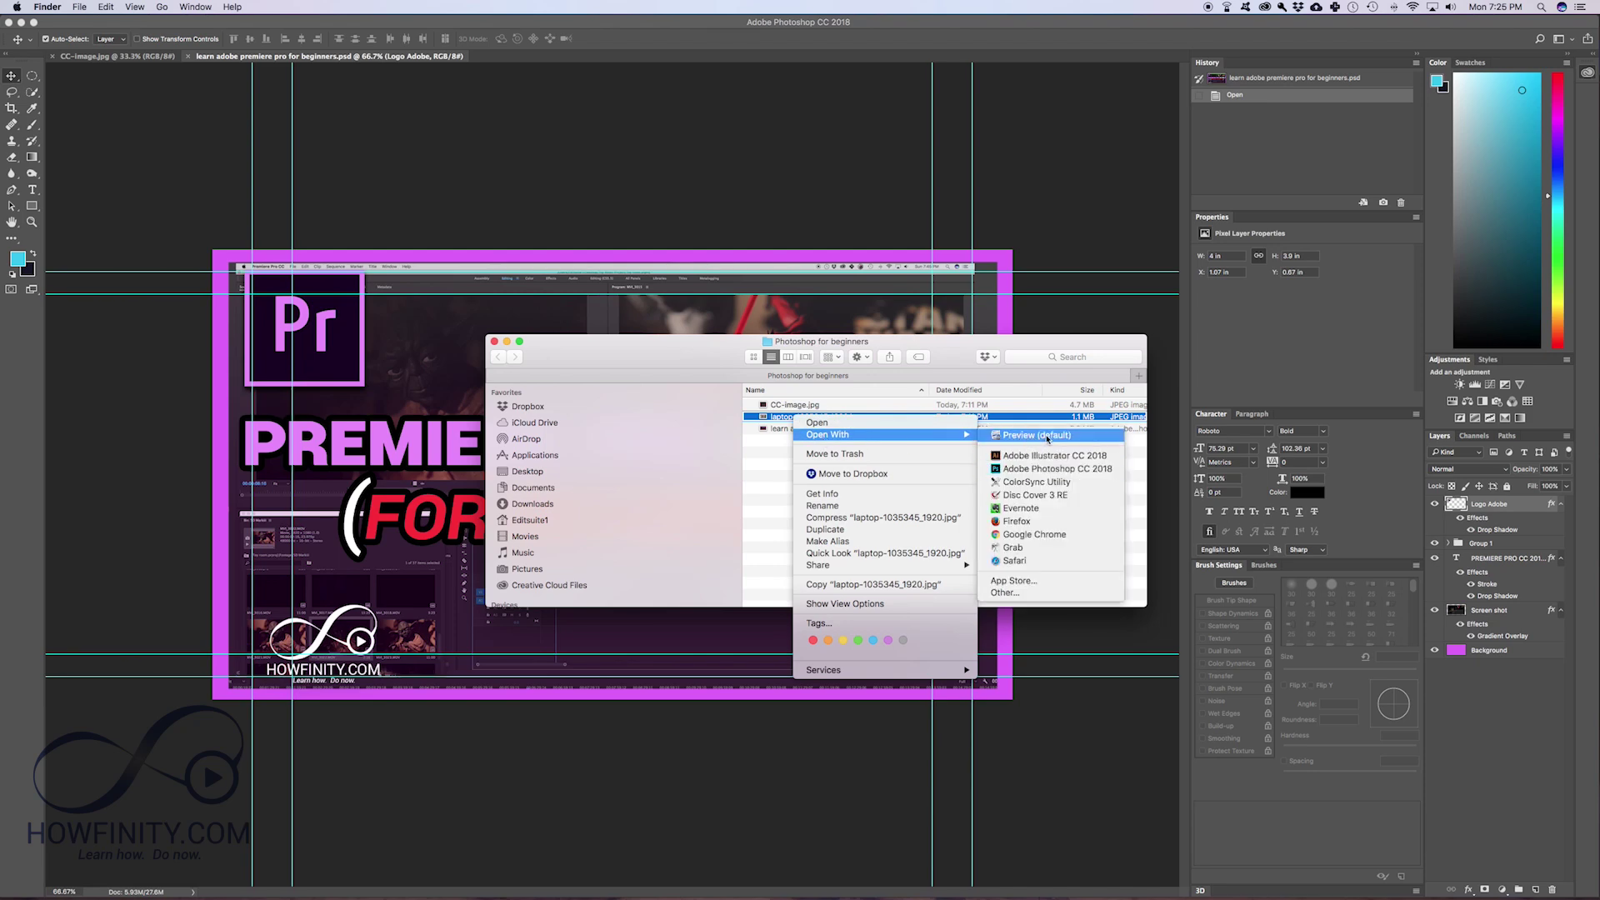
left_click(1037, 468)
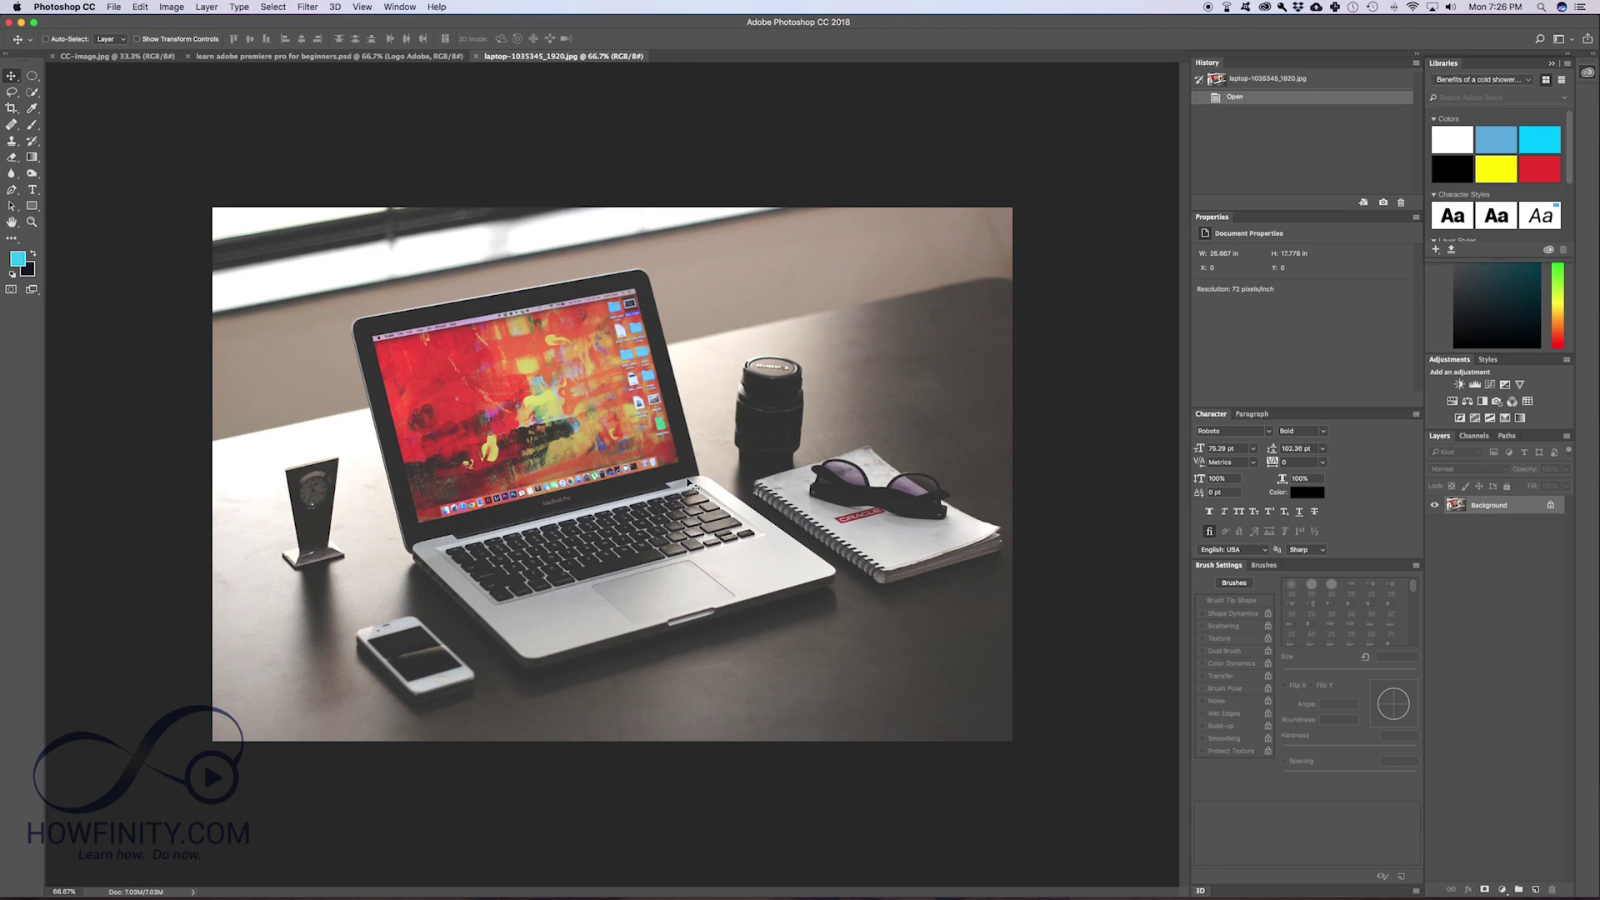
Switch to the Premiere Pro thumbnail document, then back to the CC-image.jpg tab.
key("ctrl+shift+Tab")
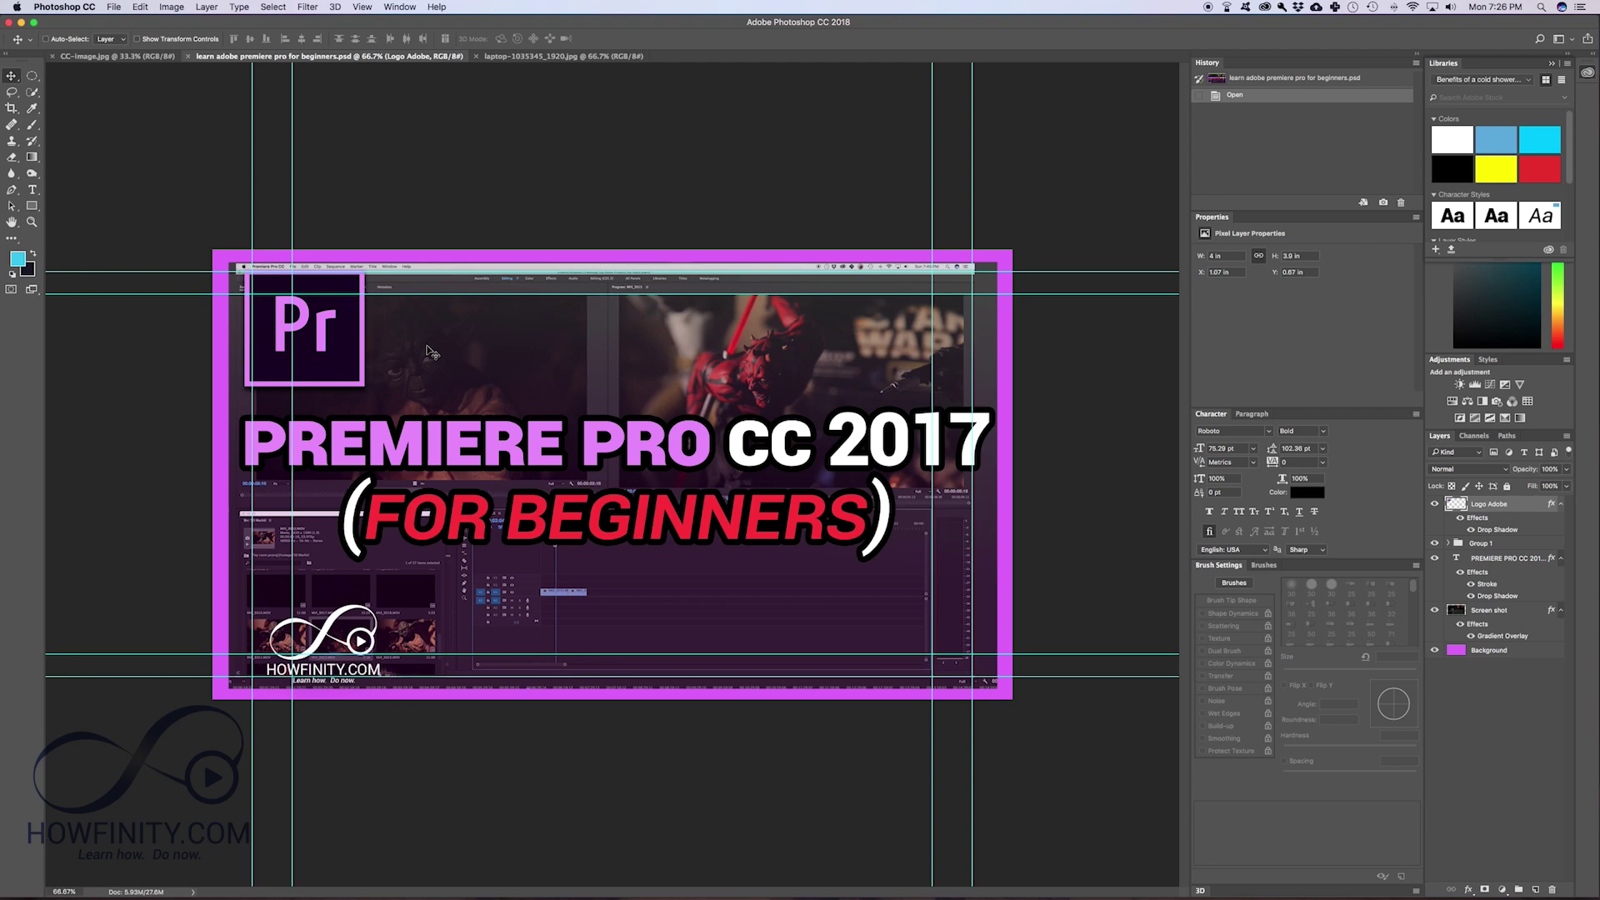
left_click(80, 57)
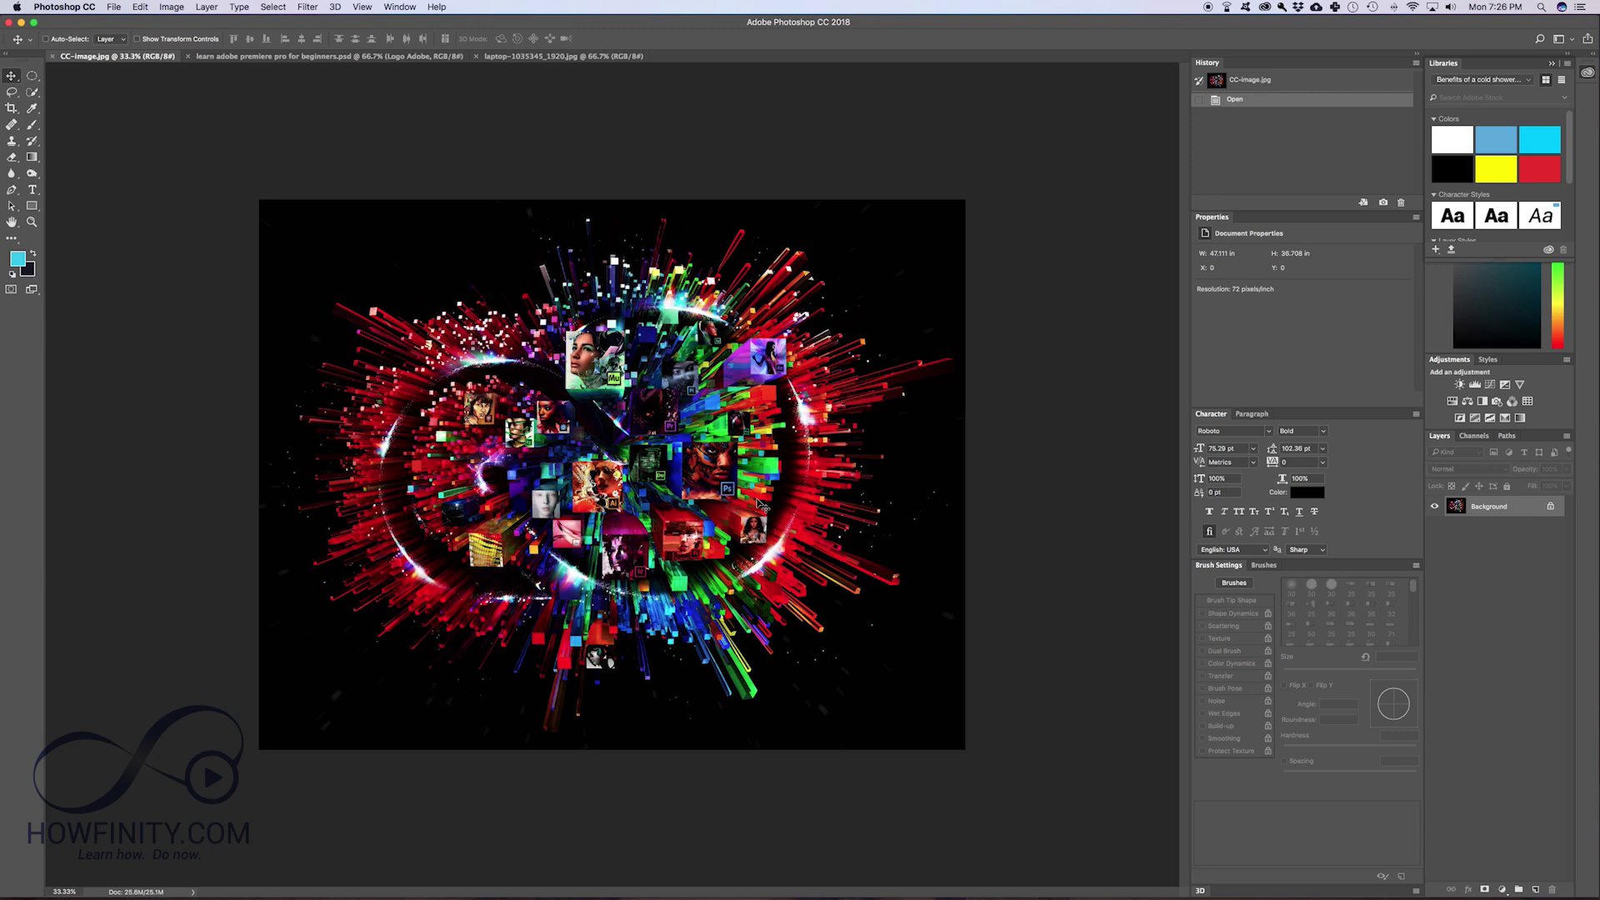
left_click(1025, 154)
Switch workspaces to Painting, then Photography, and finally Motion.
left_click(1571, 42)
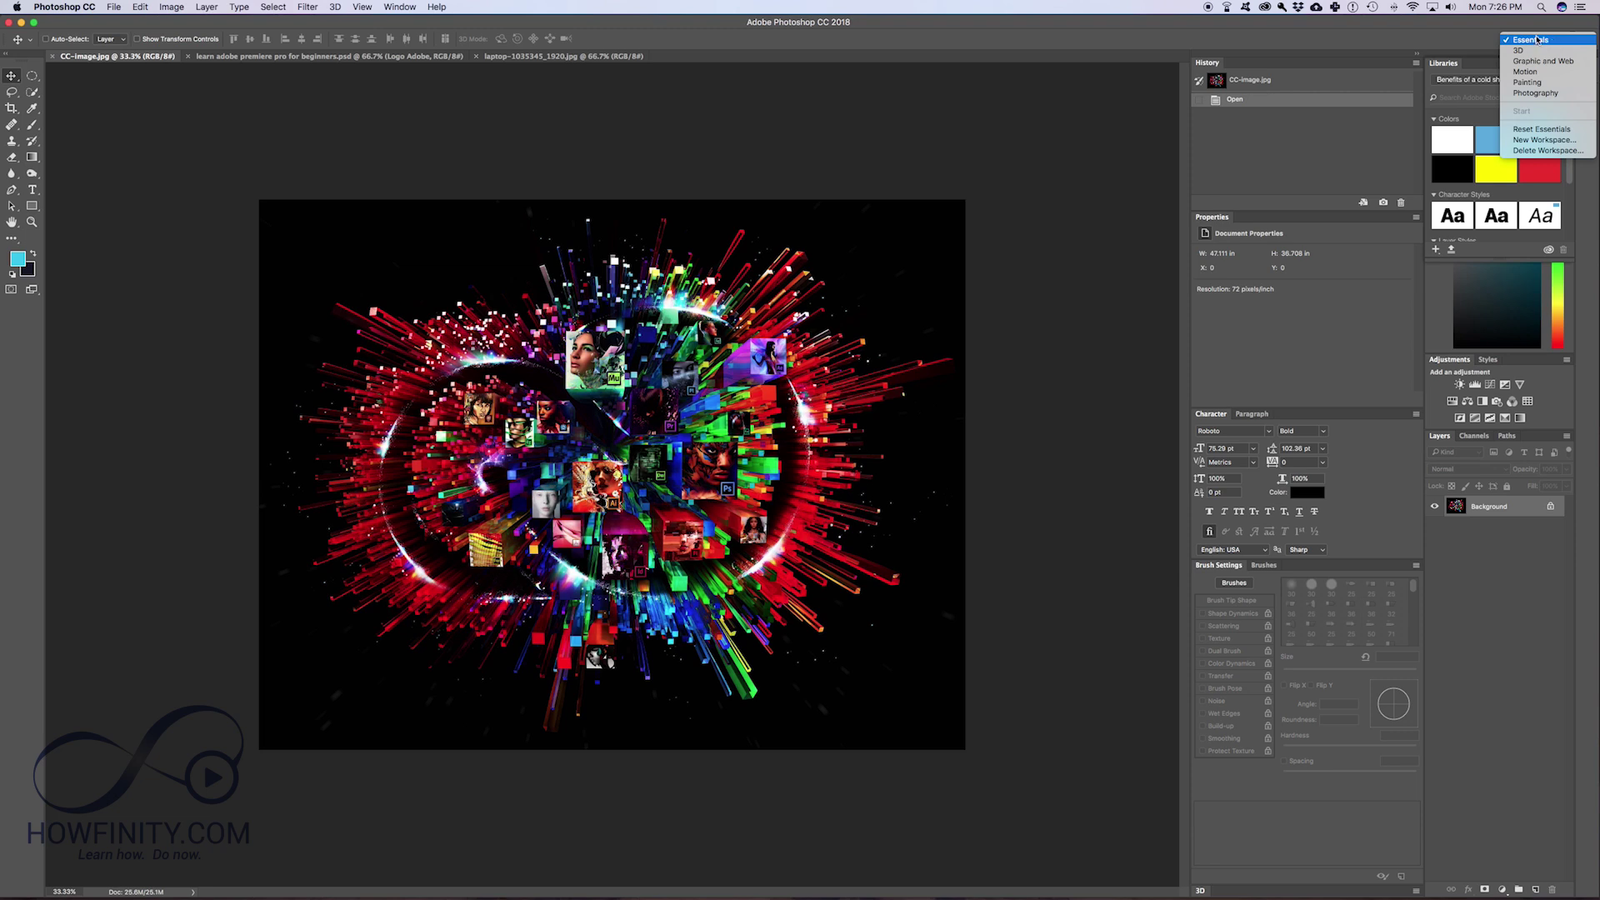
left_click(1539, 83)
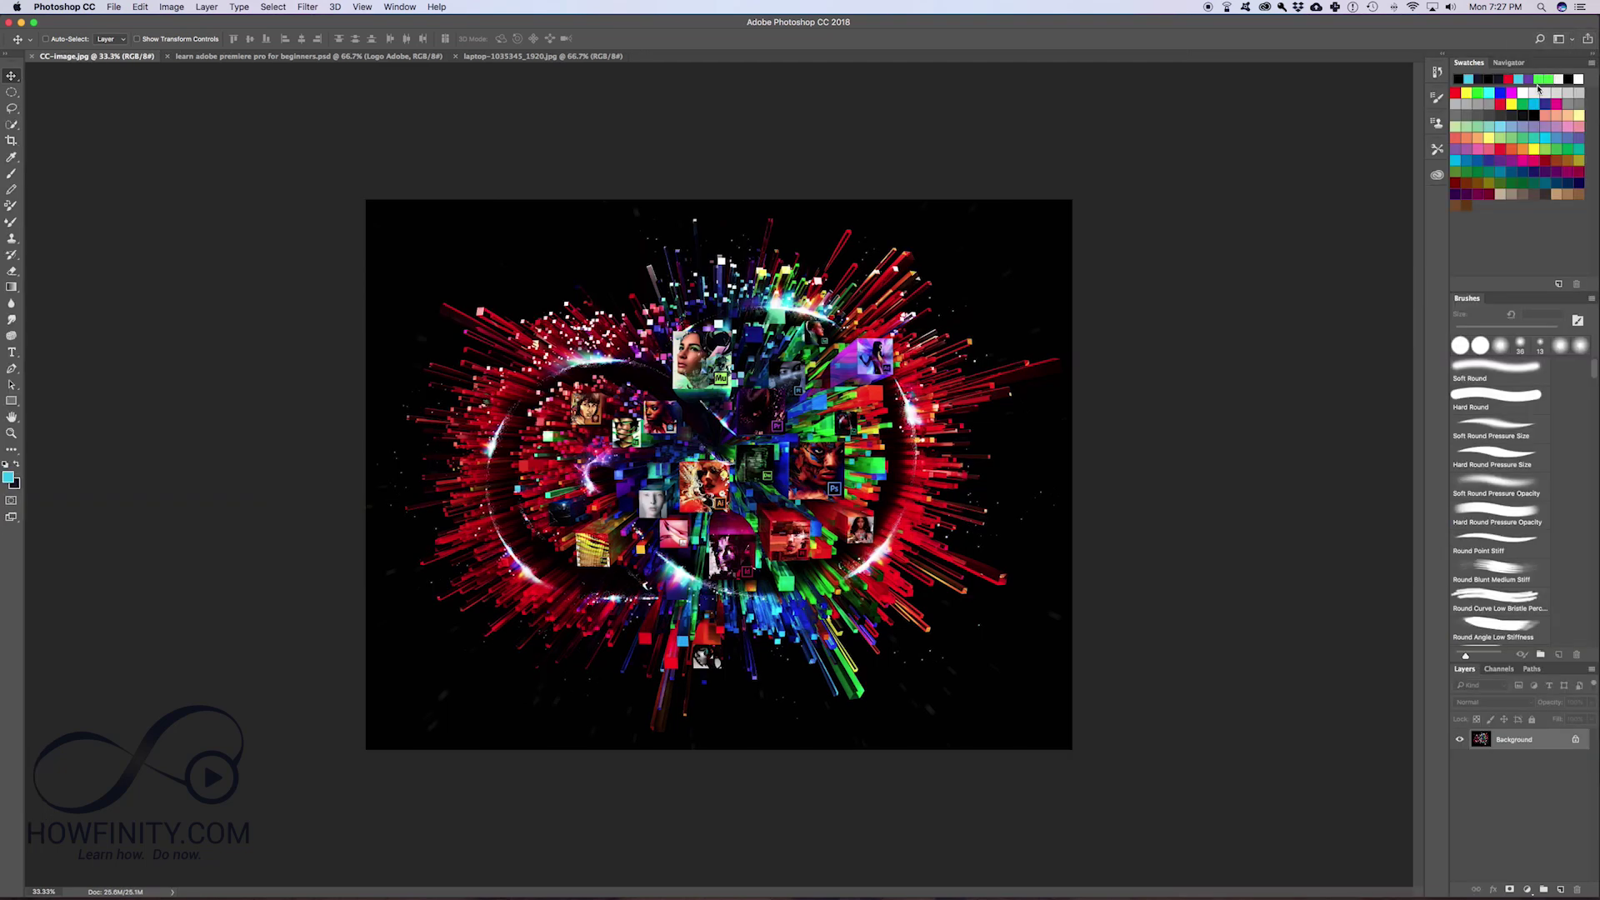
left_click(1581, 38)
left_click(1540, 94)
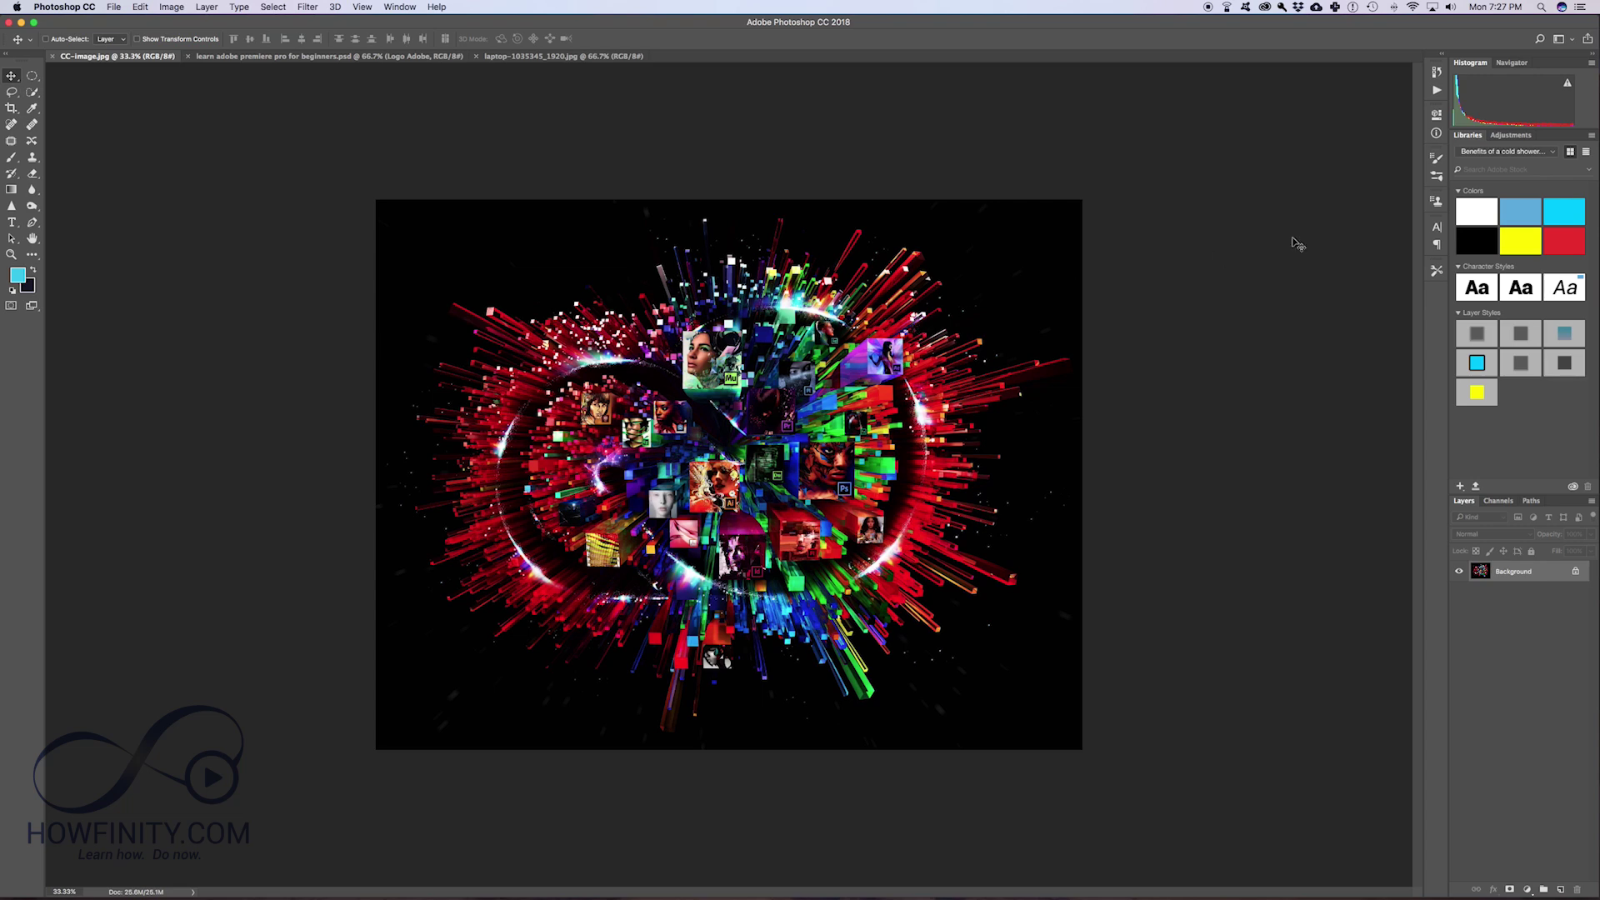
left_click(1574, 43)
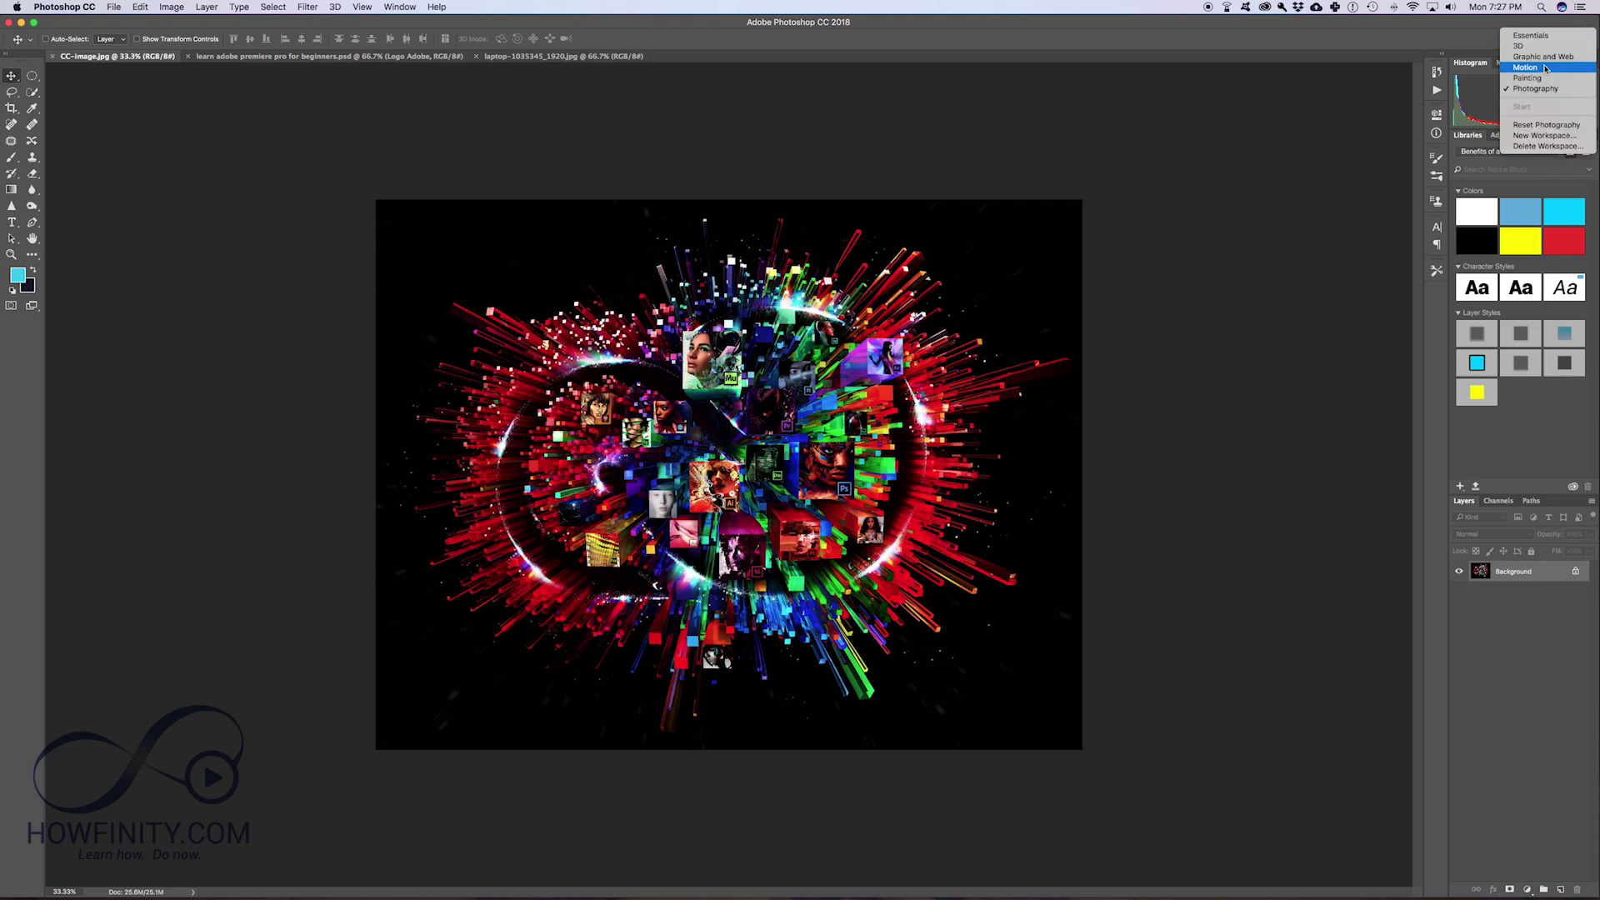
left_click(1546, 67)
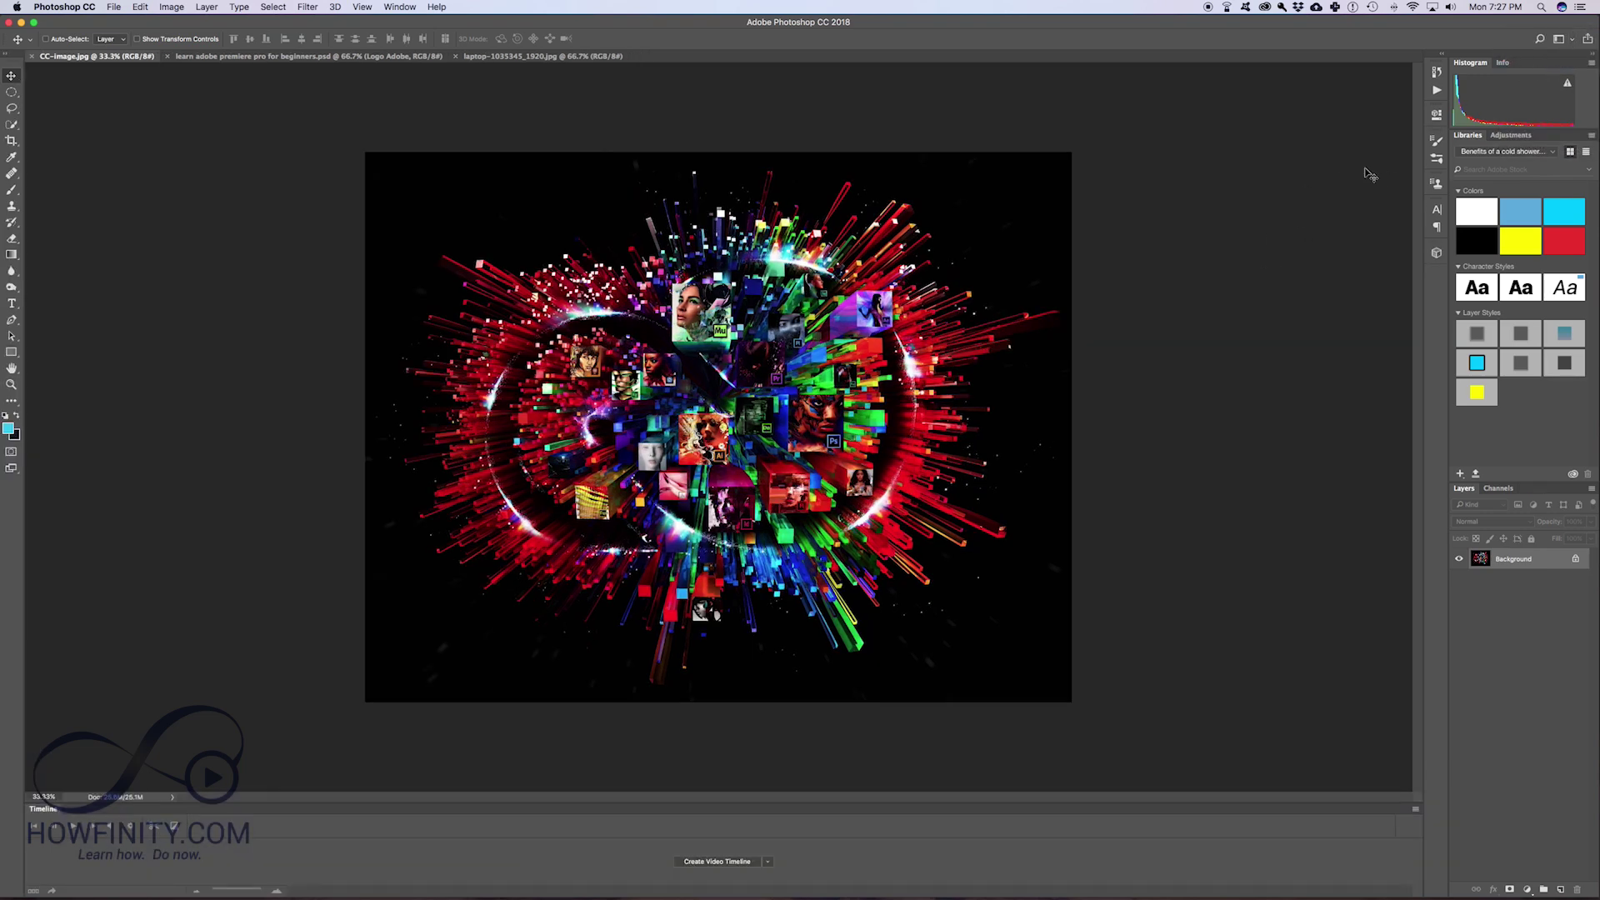
left_click(1572, 42)
Return to the Essentials workspace and reveal the Move and Artboard tool alternatives.
left_click(1538, 57)
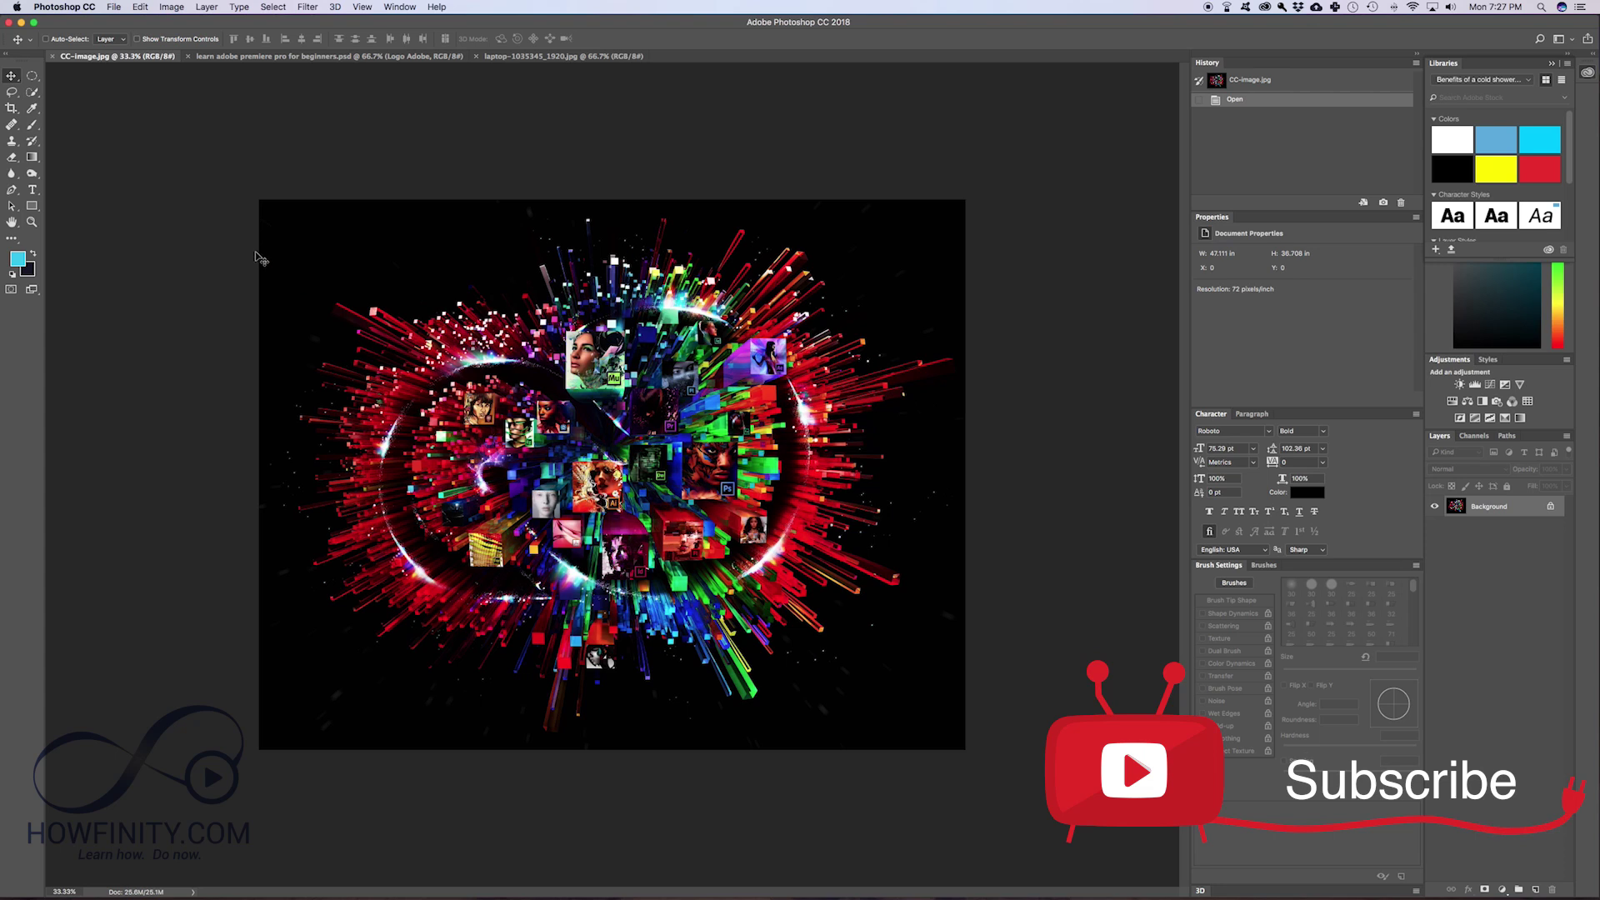
left_click(12, 77)
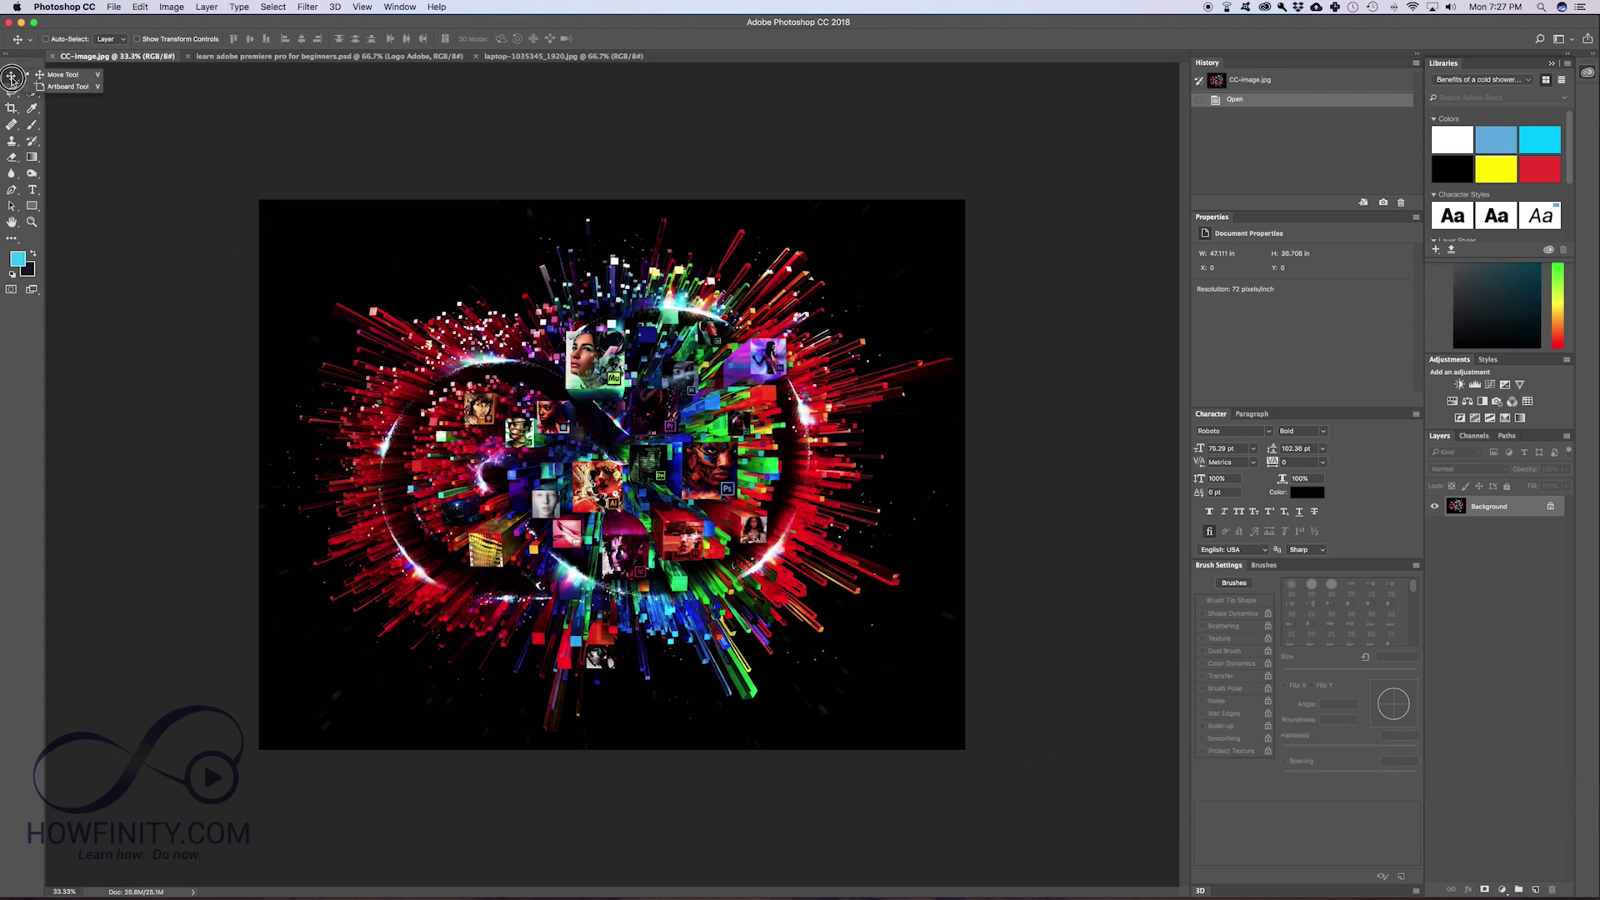
left_click(11, 77)
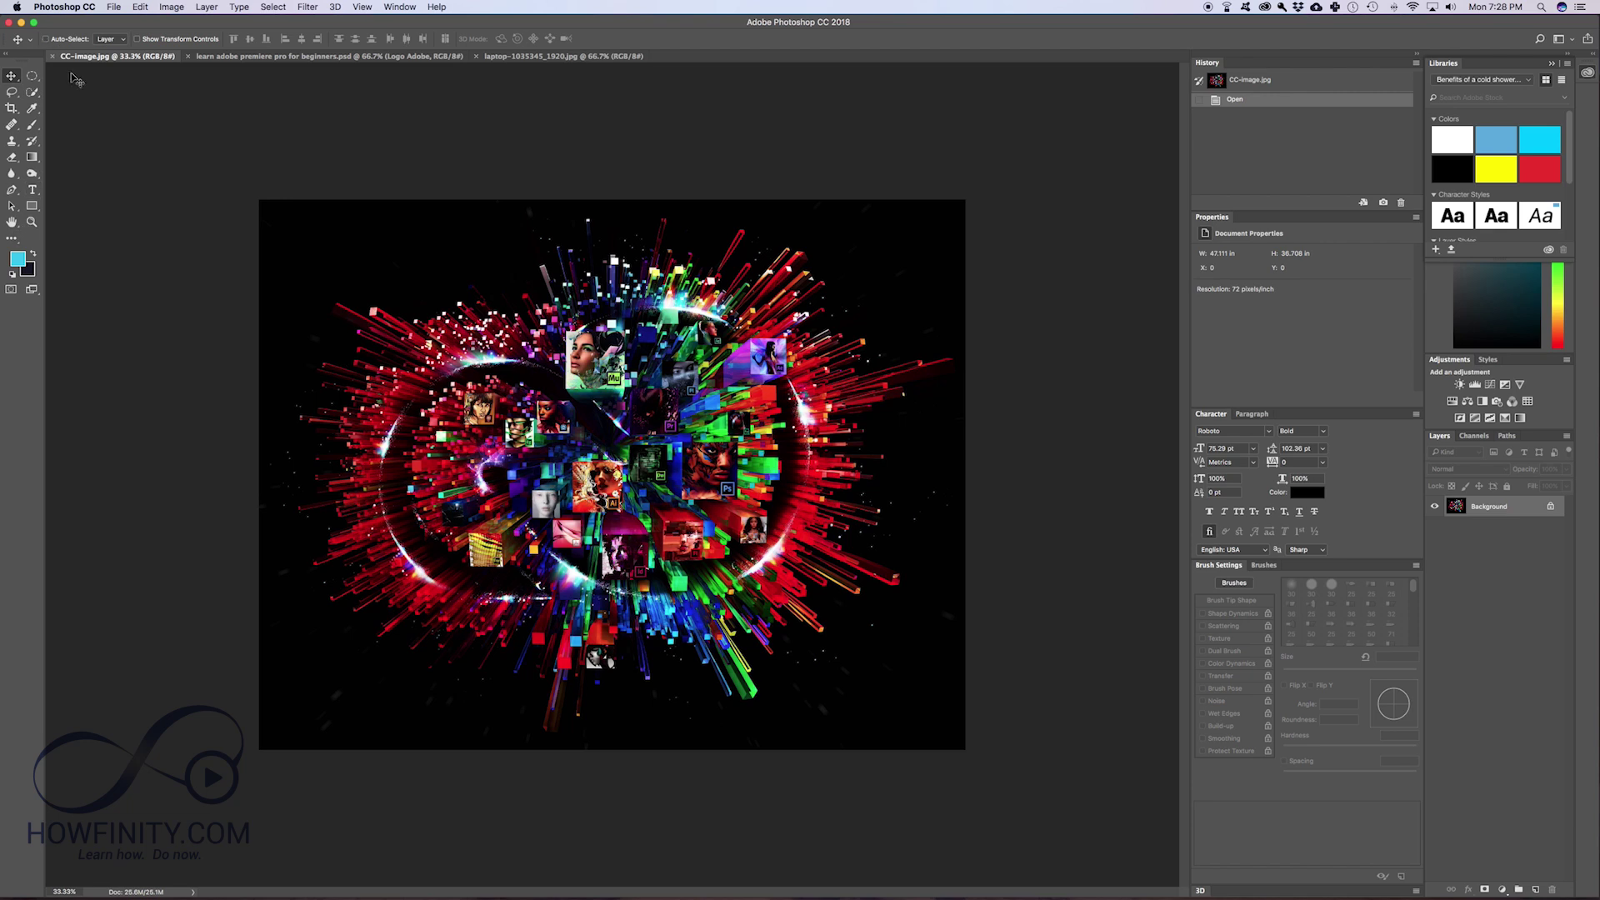
left_click(12, 78)
left_click(12, 77)
left_click(11, 78)
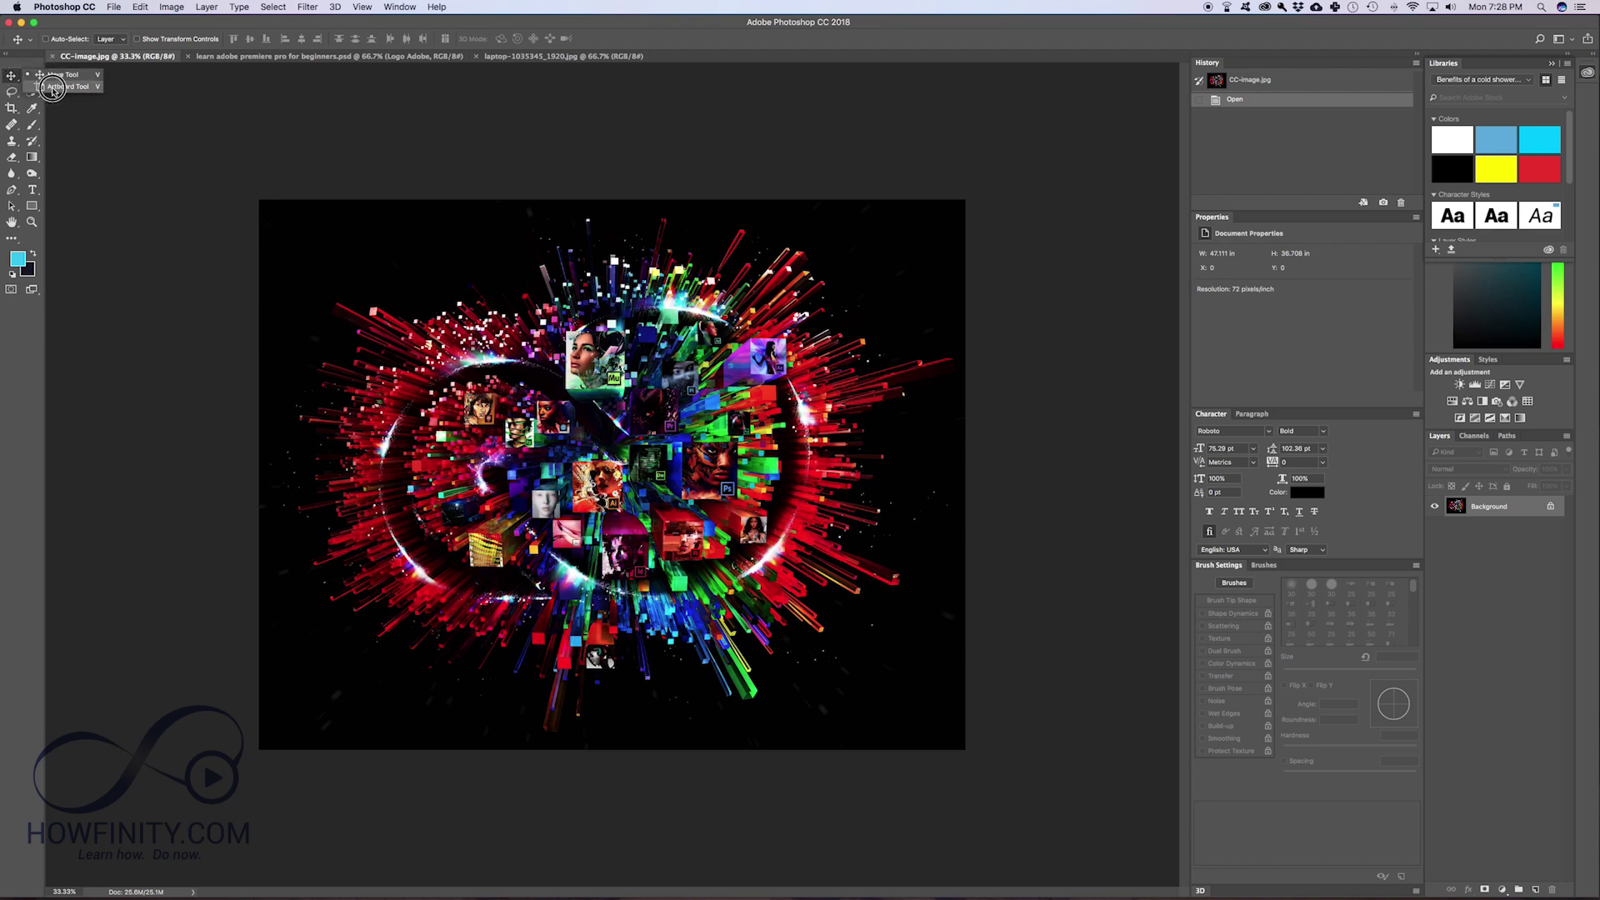
left_click(25, 76)
left_click_drag(25, 76, 96, 77)
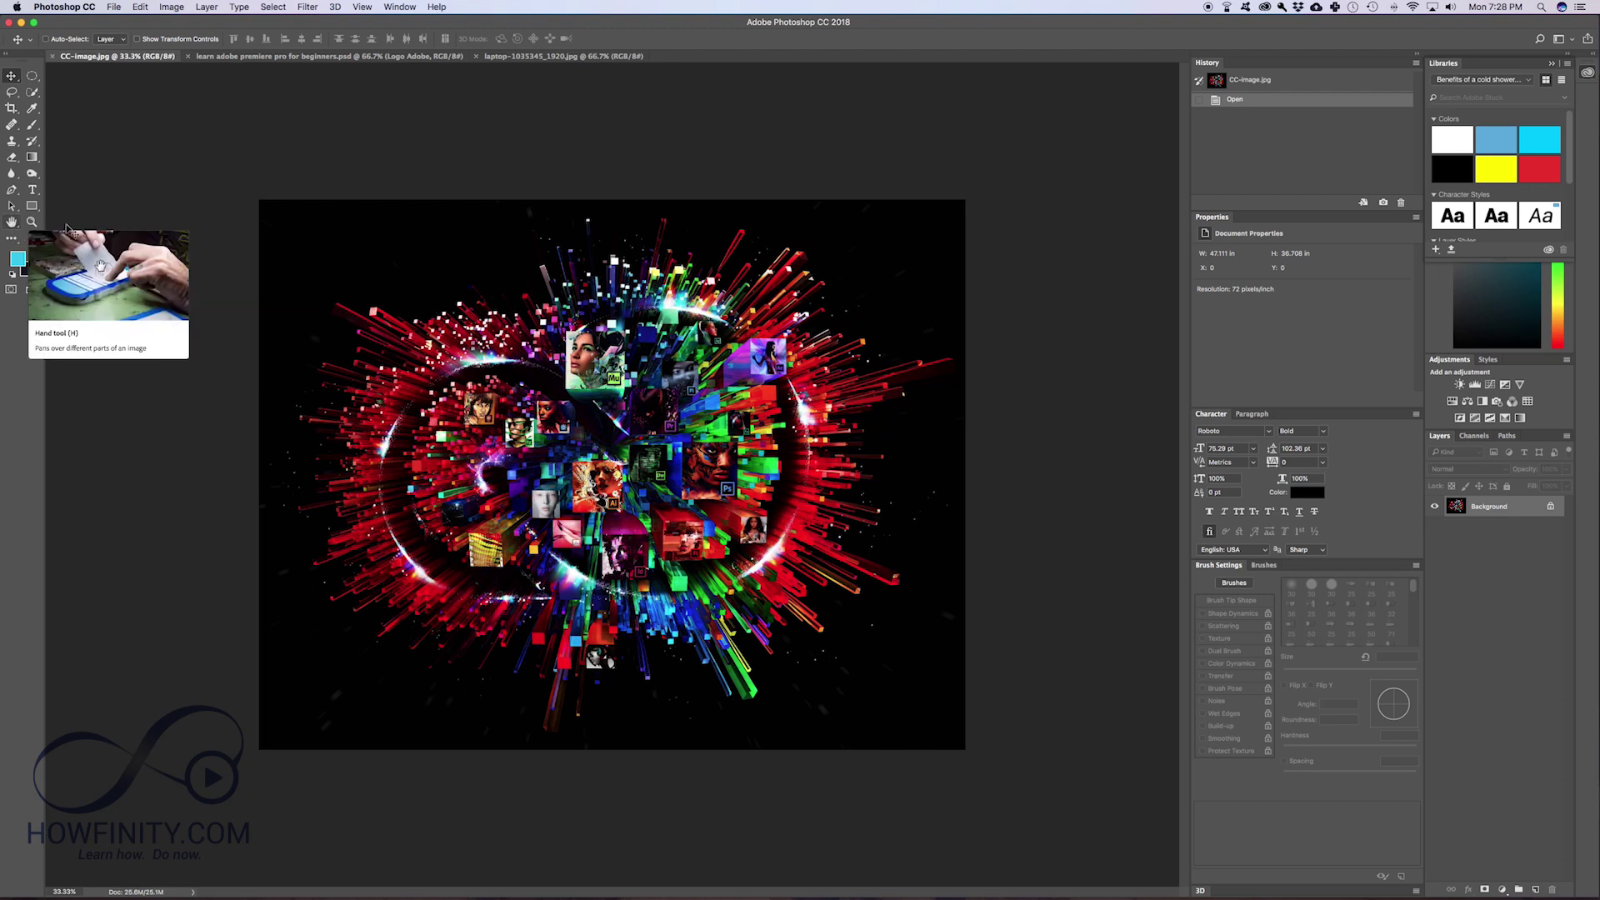
Switch to the Hand tool (H), the Move tool (V), then the Zoom tool (Z).
key("h")
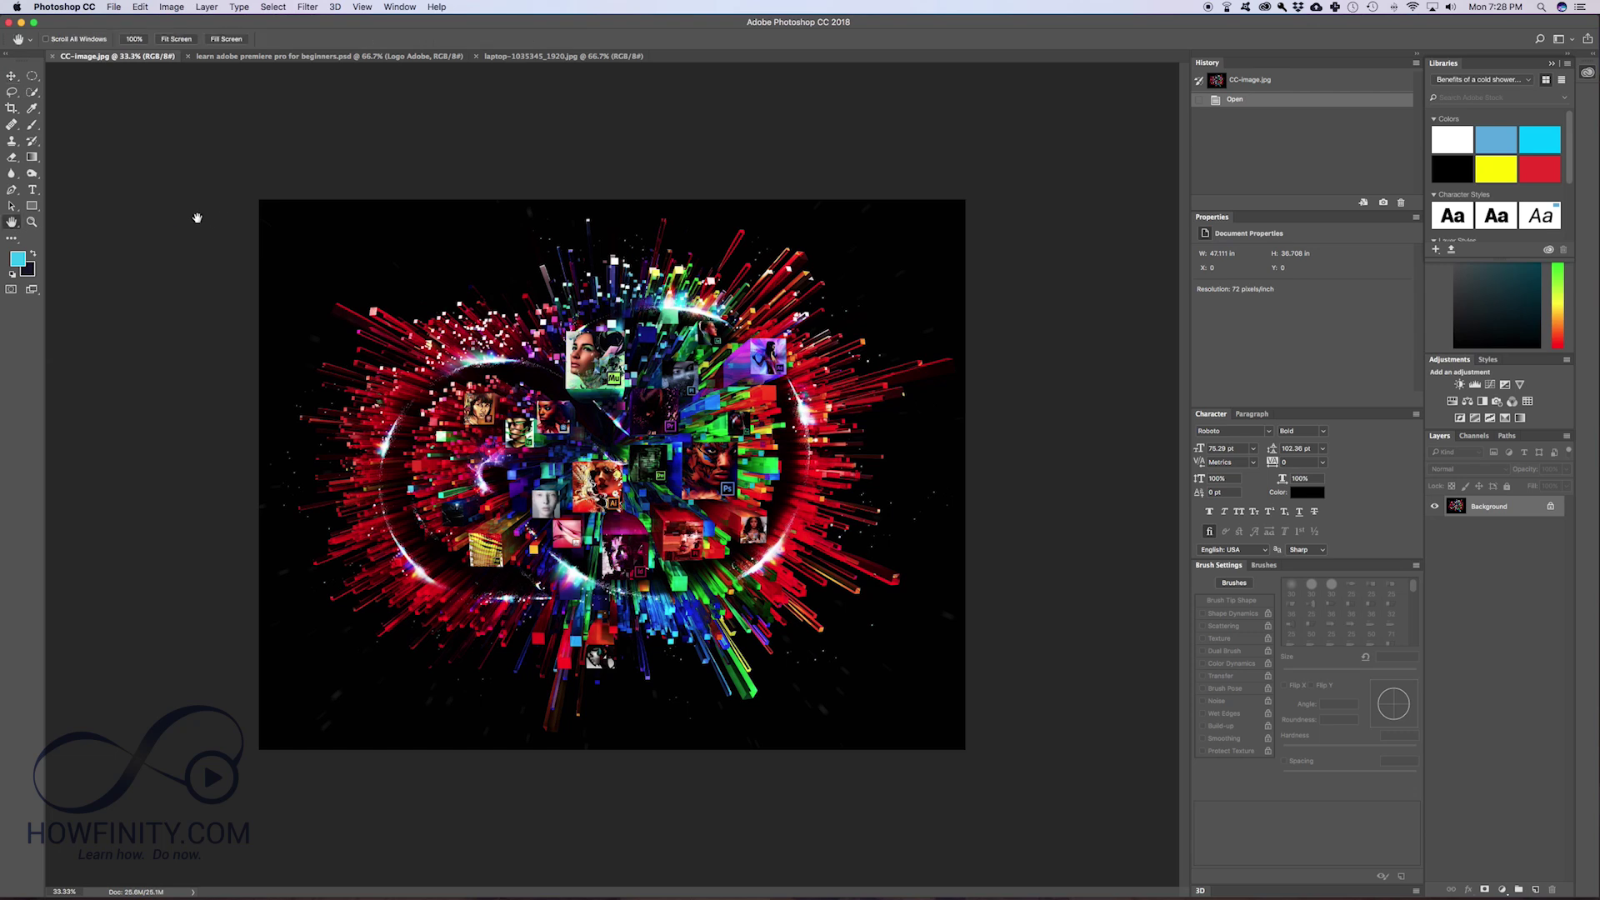
key("v")
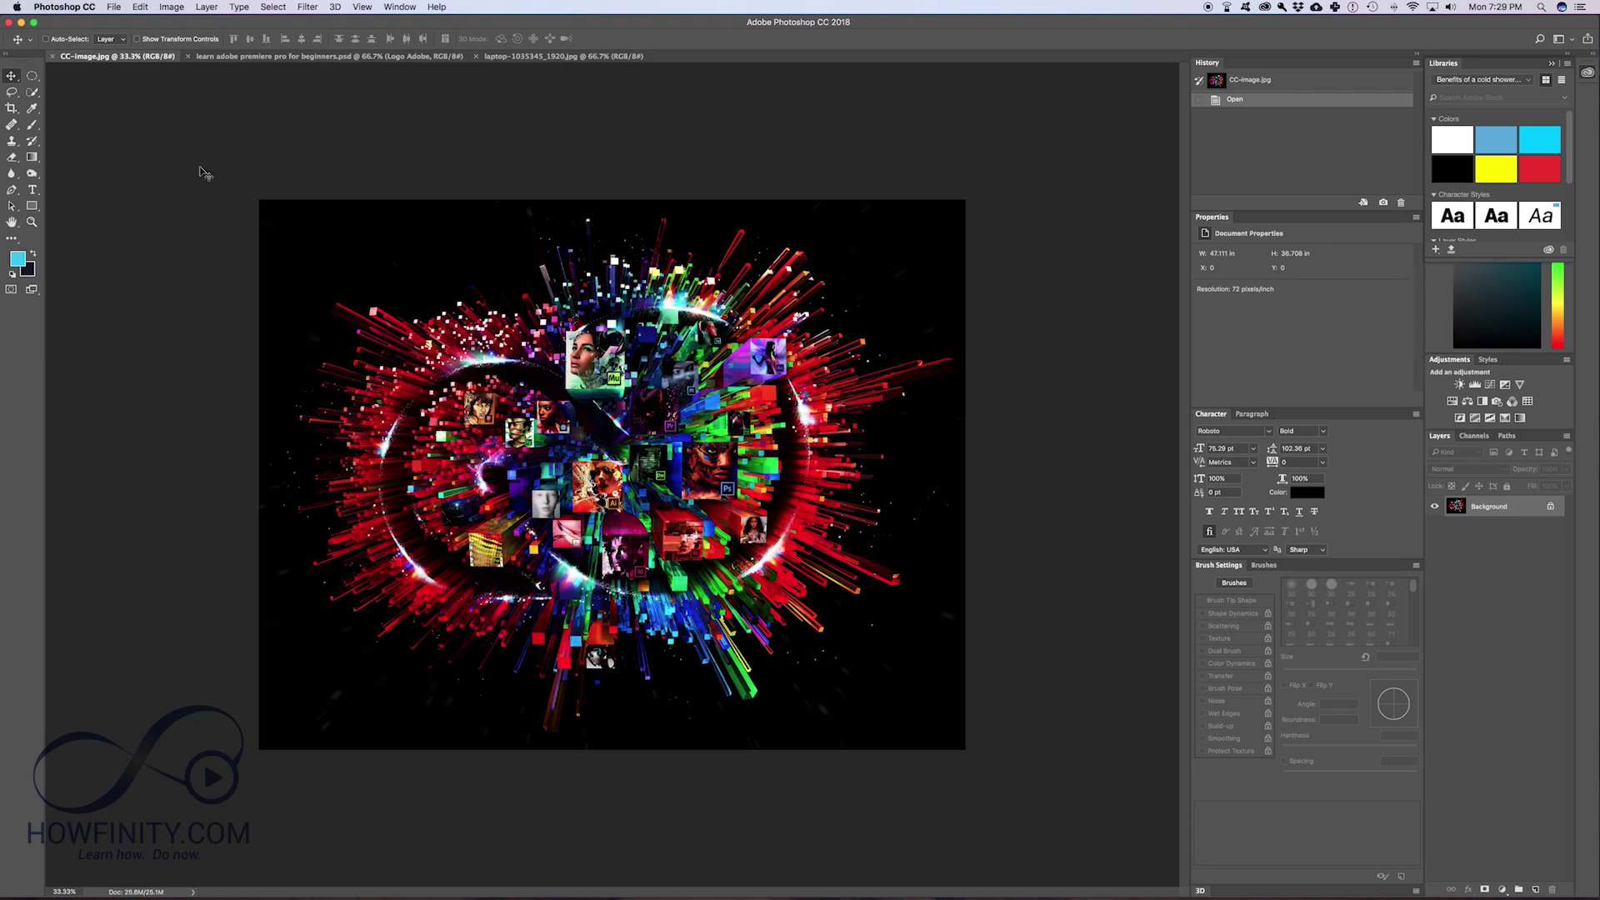
key("z")
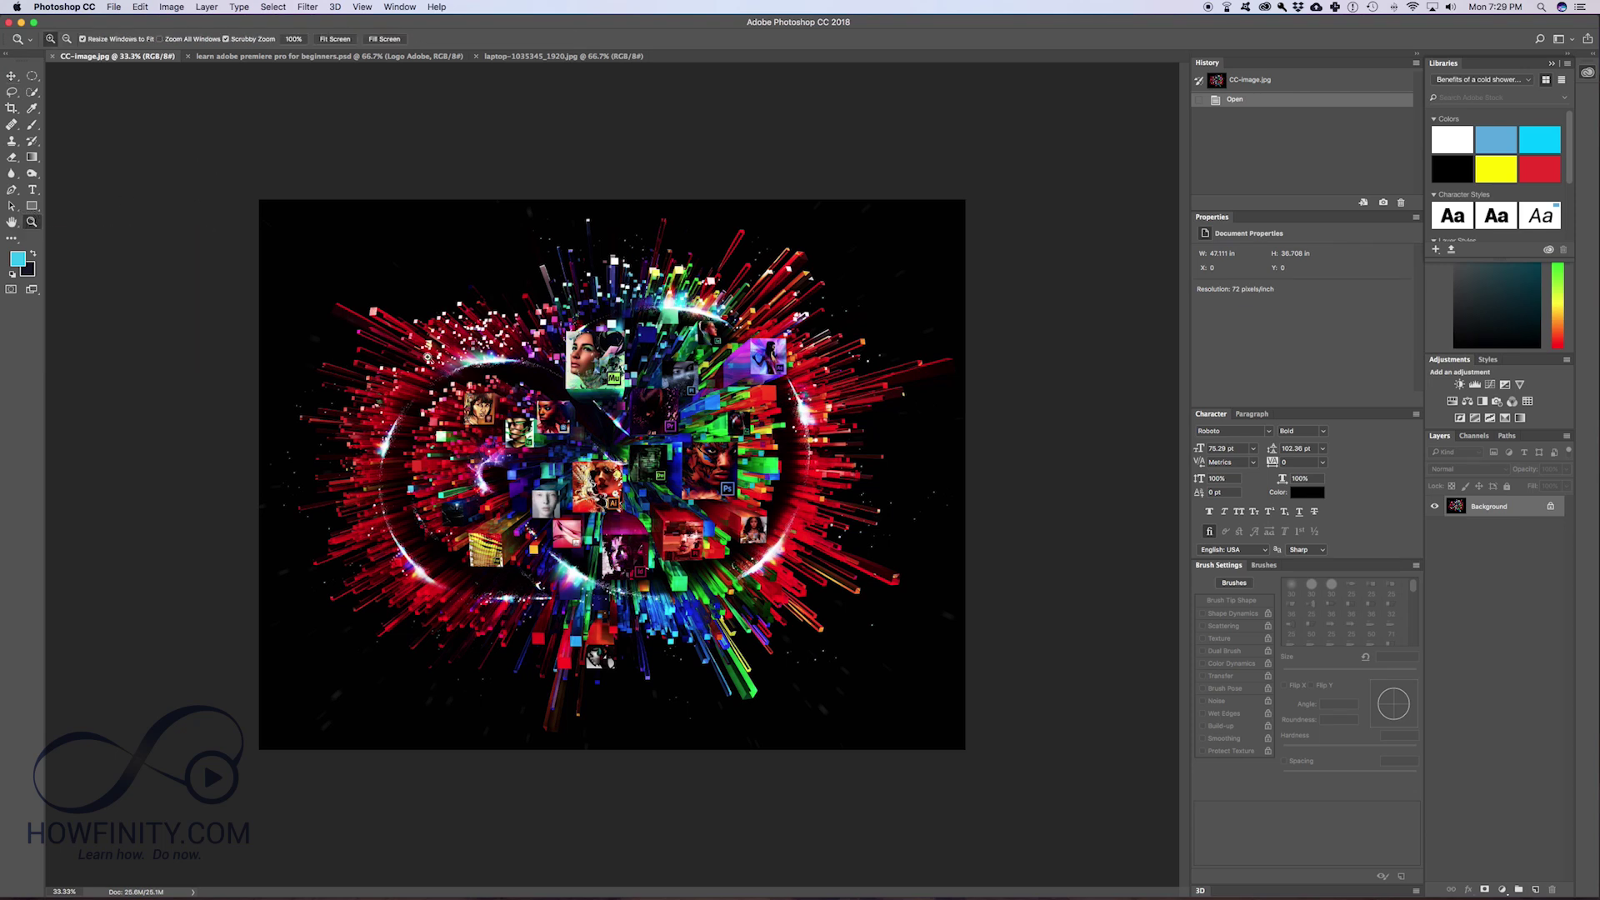
Zoom CC-image.jpg in to 50% and 66.7%, then zoom out with Alt, ending at 25%.
left_click(520, 416)
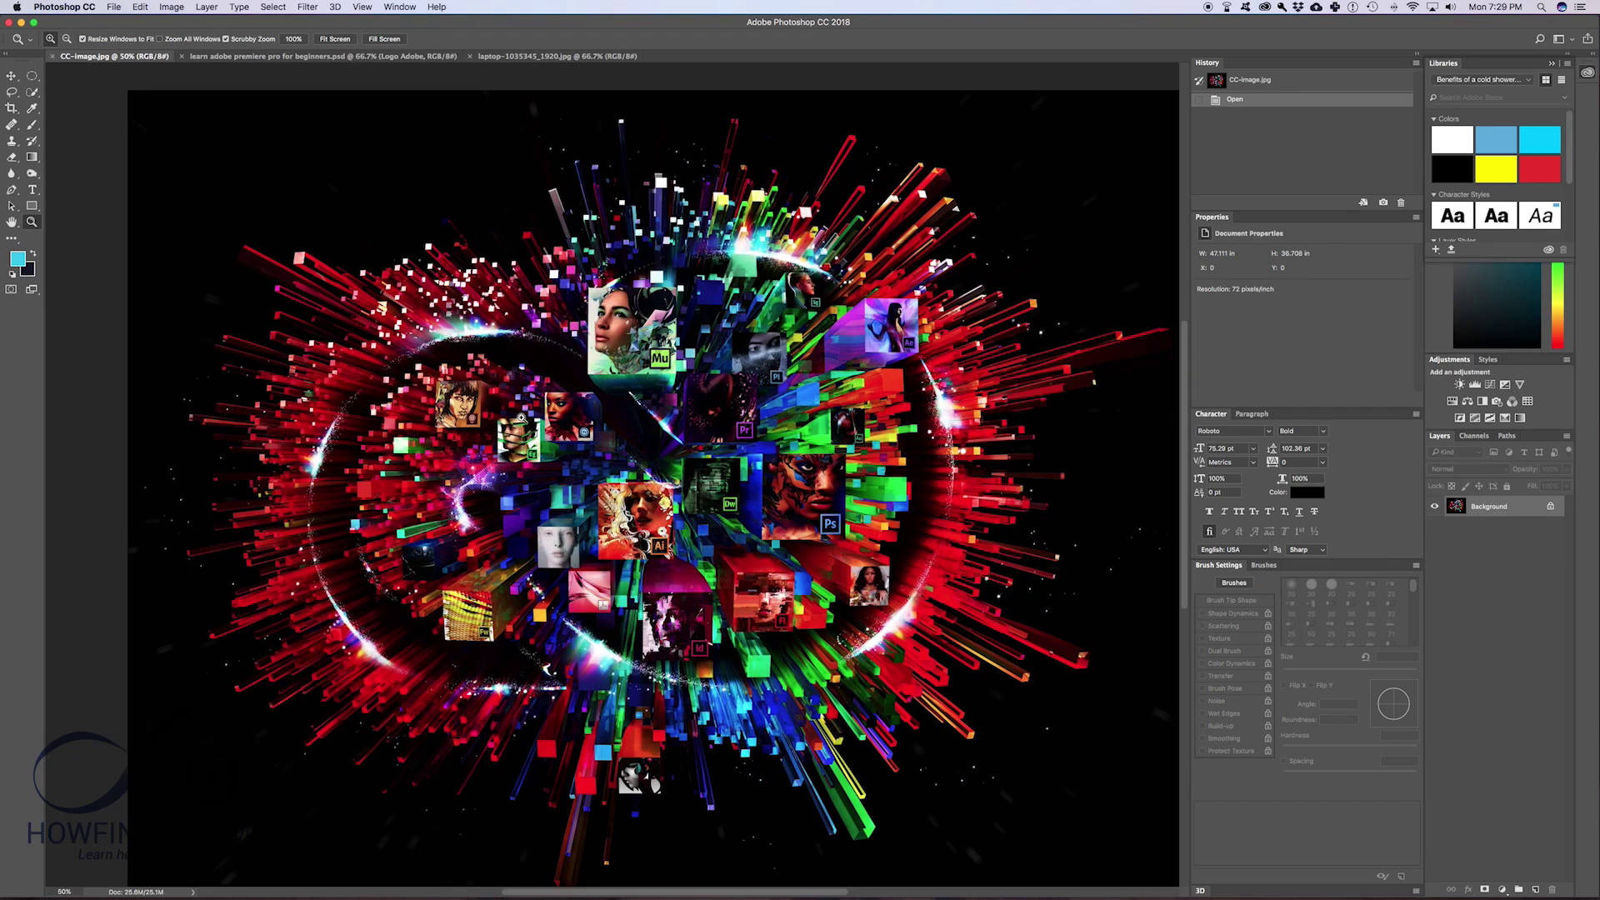
left_click(555, 438)
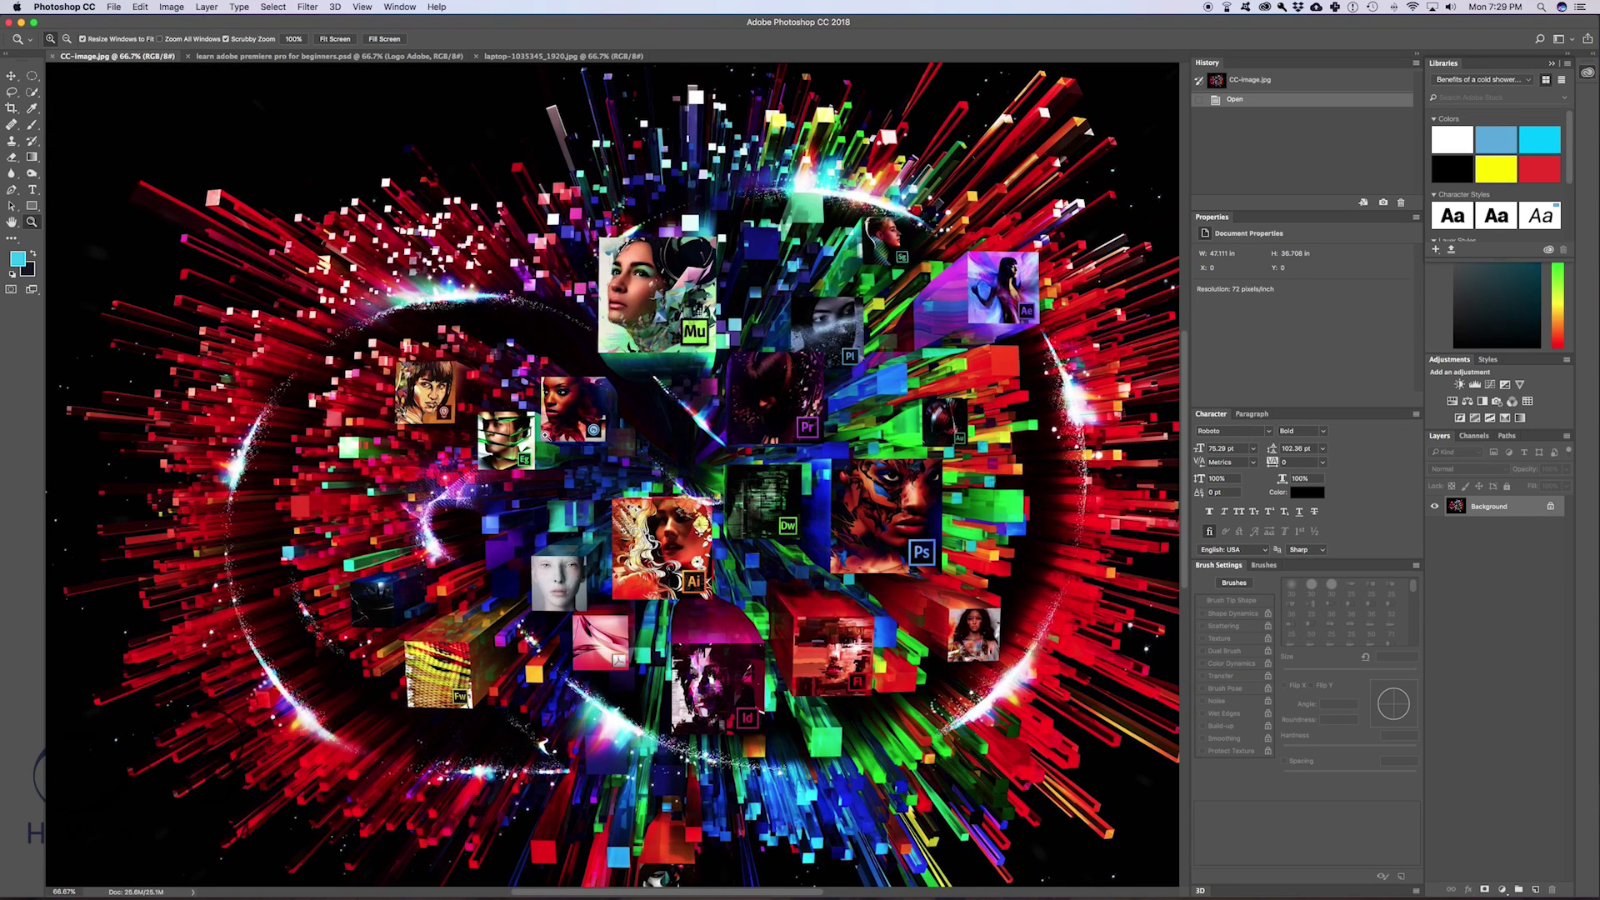
key("alt")
left_click(330, 131, "alt")
left_click(641, 511, "alt")
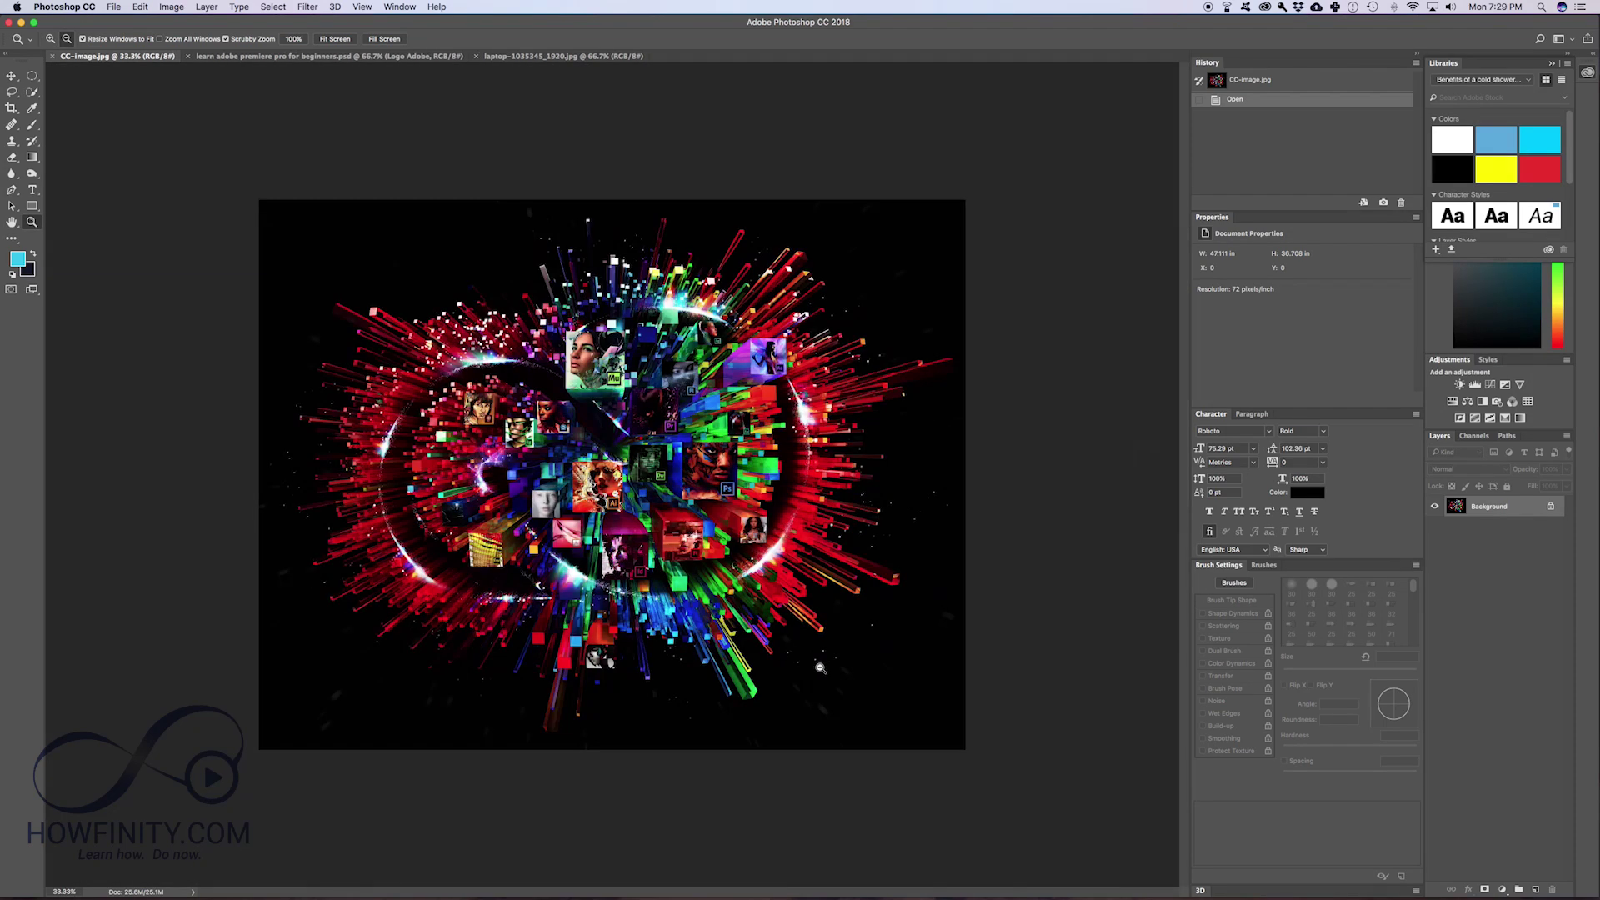
left_click(376, 271, "alt")
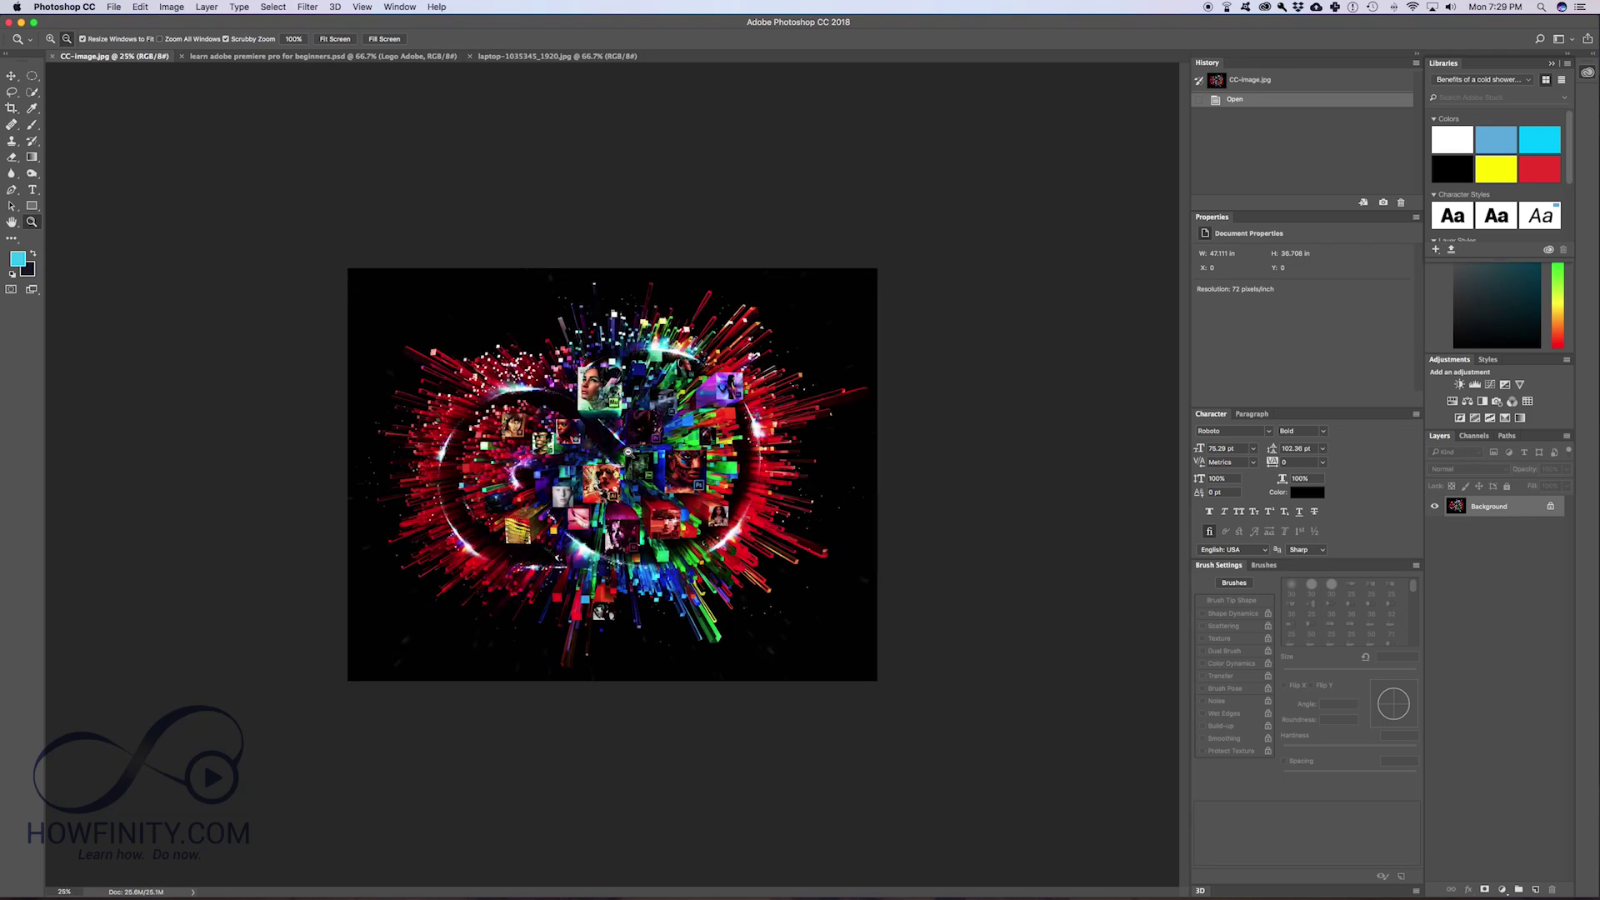
left_click(465, 299)
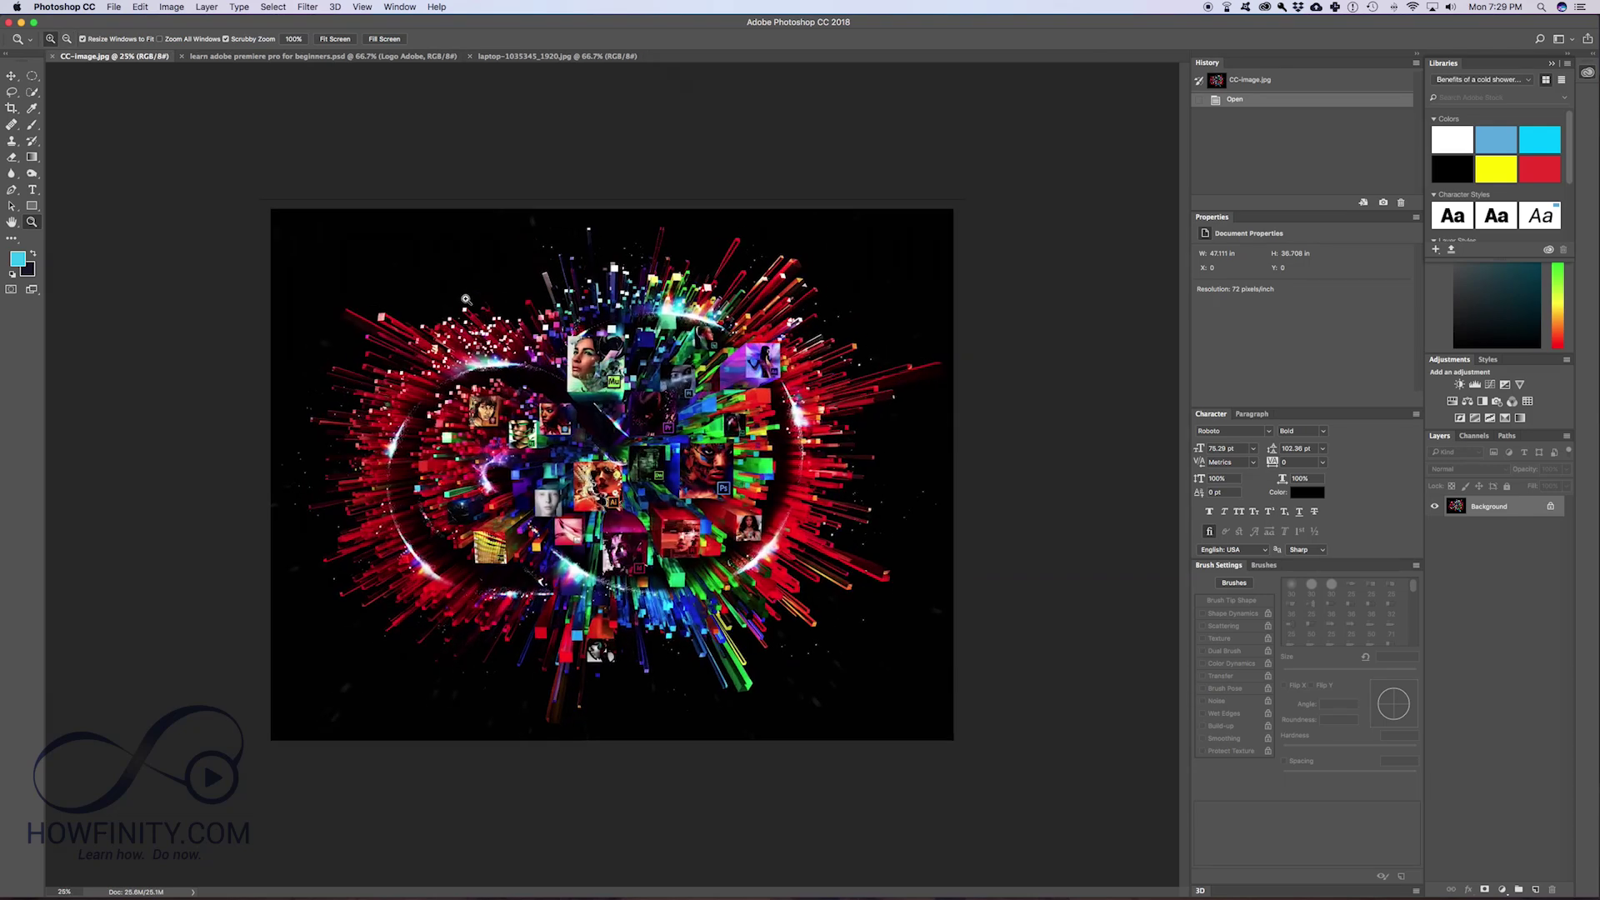
left_click(466, 299)
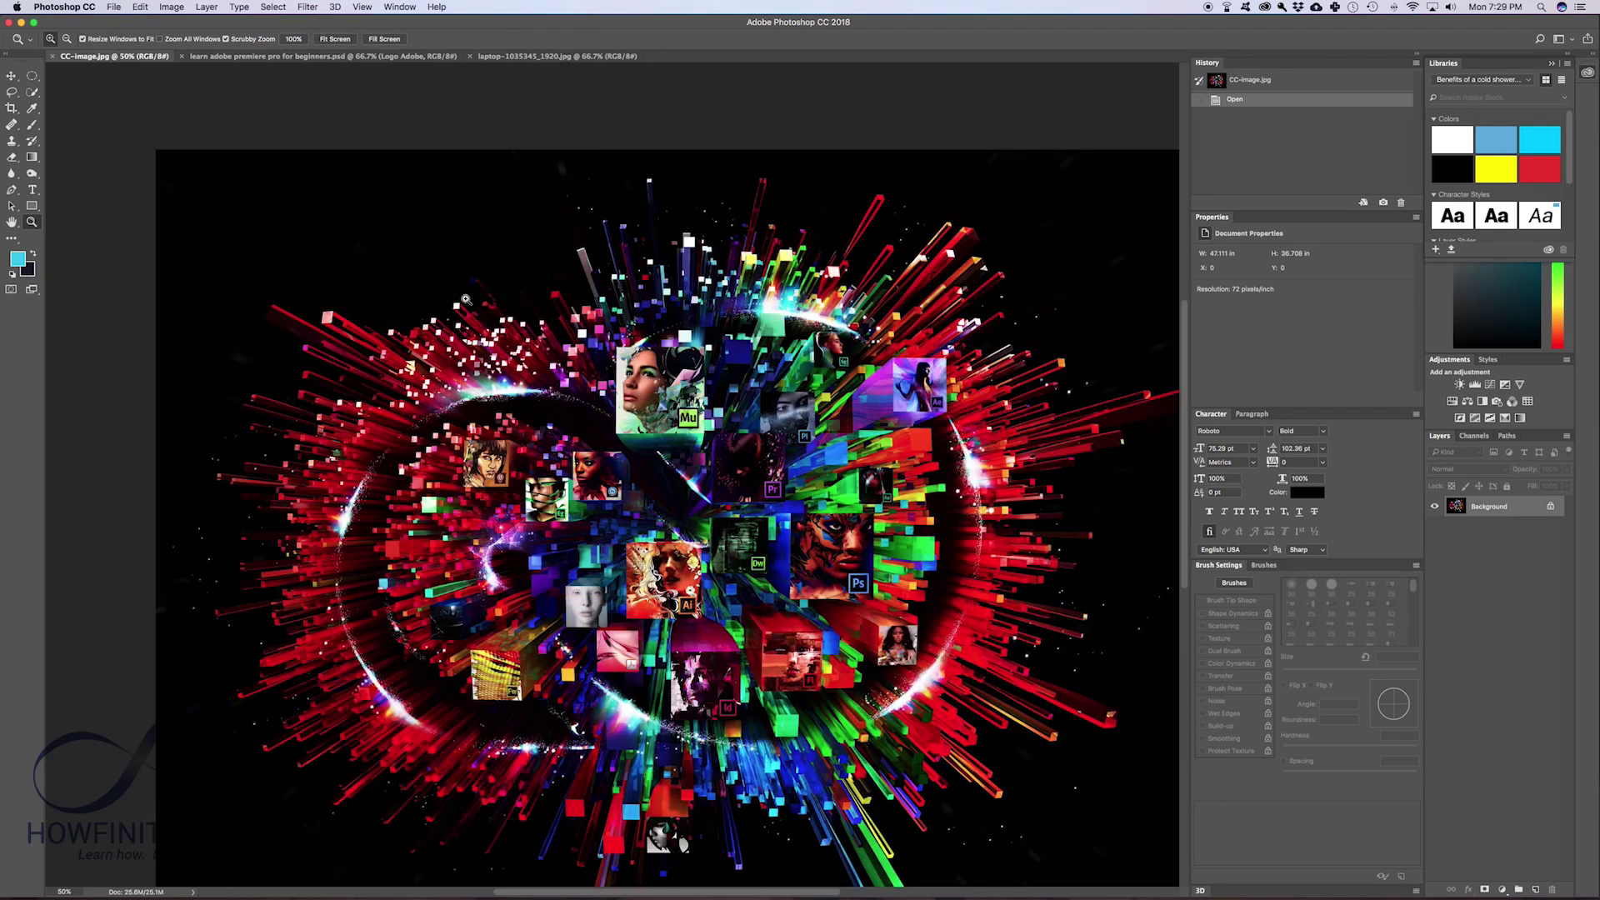
left_click(416, 247, "alt")
left_click(613, 442, "alt")
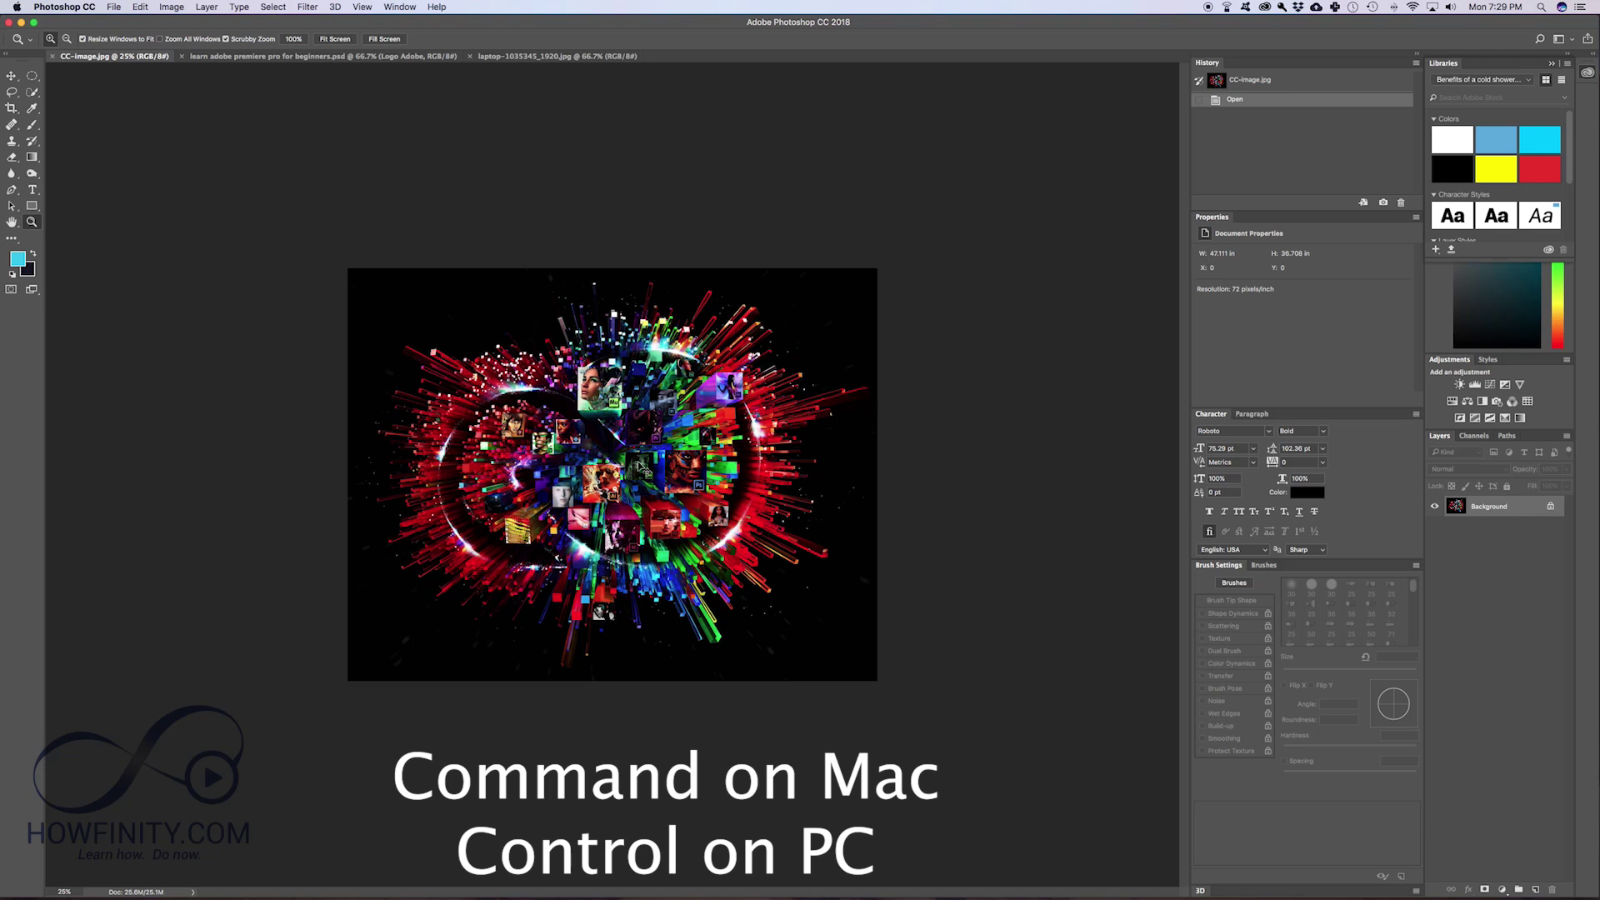
Zoom below 25% and up to 100% with Cmd+minus/plus, ending at 33.3%.
key("super+minus")
key("super+minus")
key("super+minus")
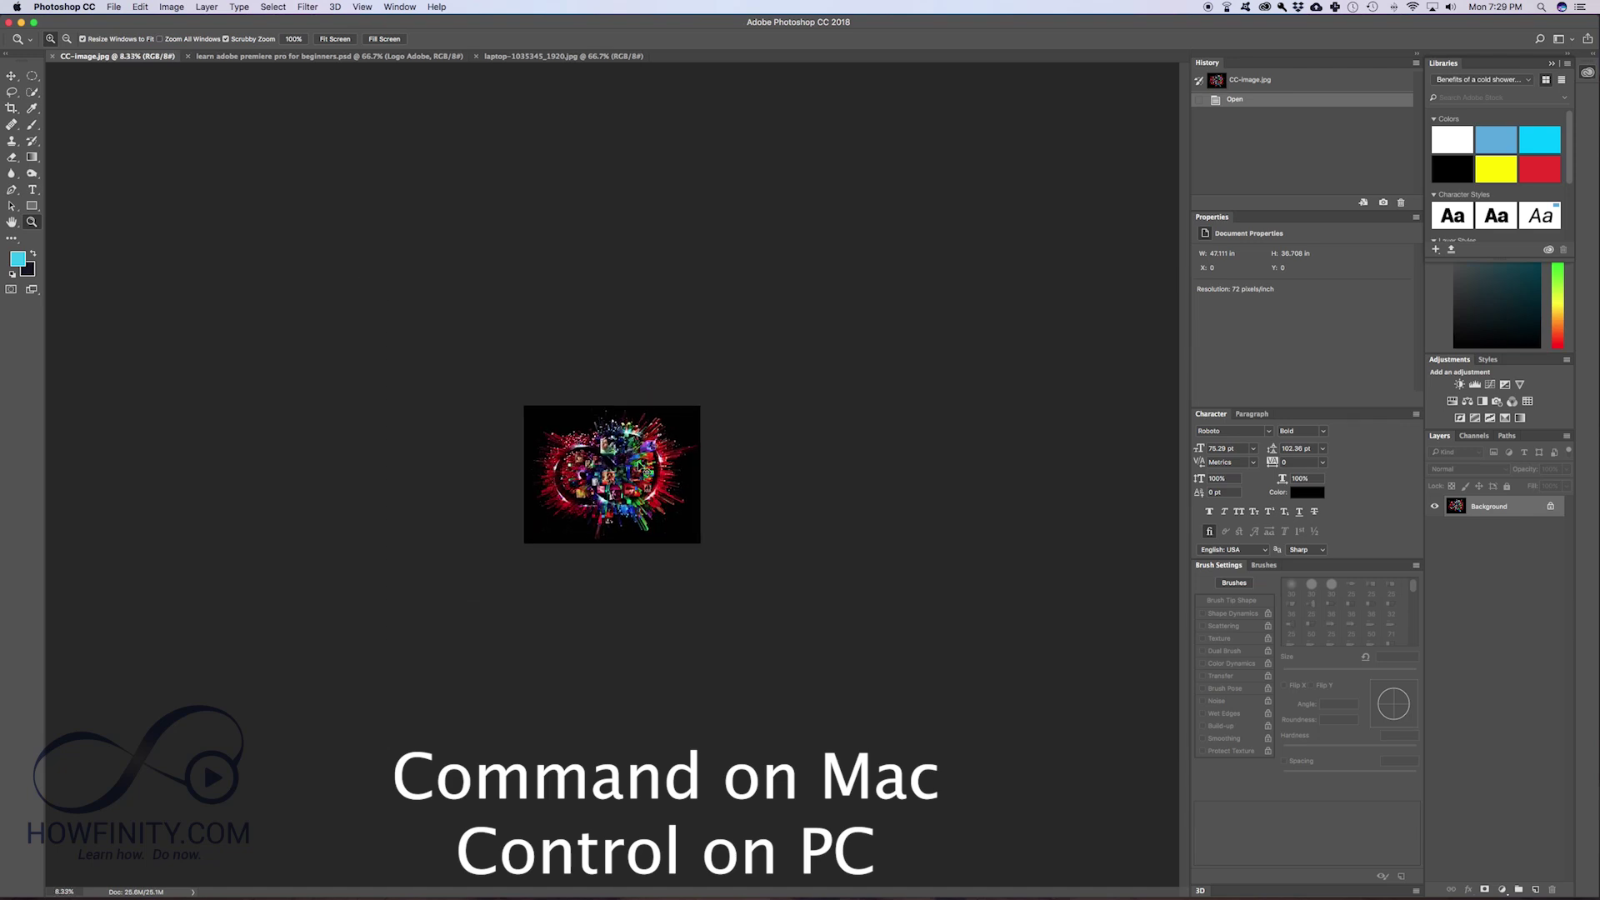
key("super+plus")
key("super+plus")
key("super+plus")
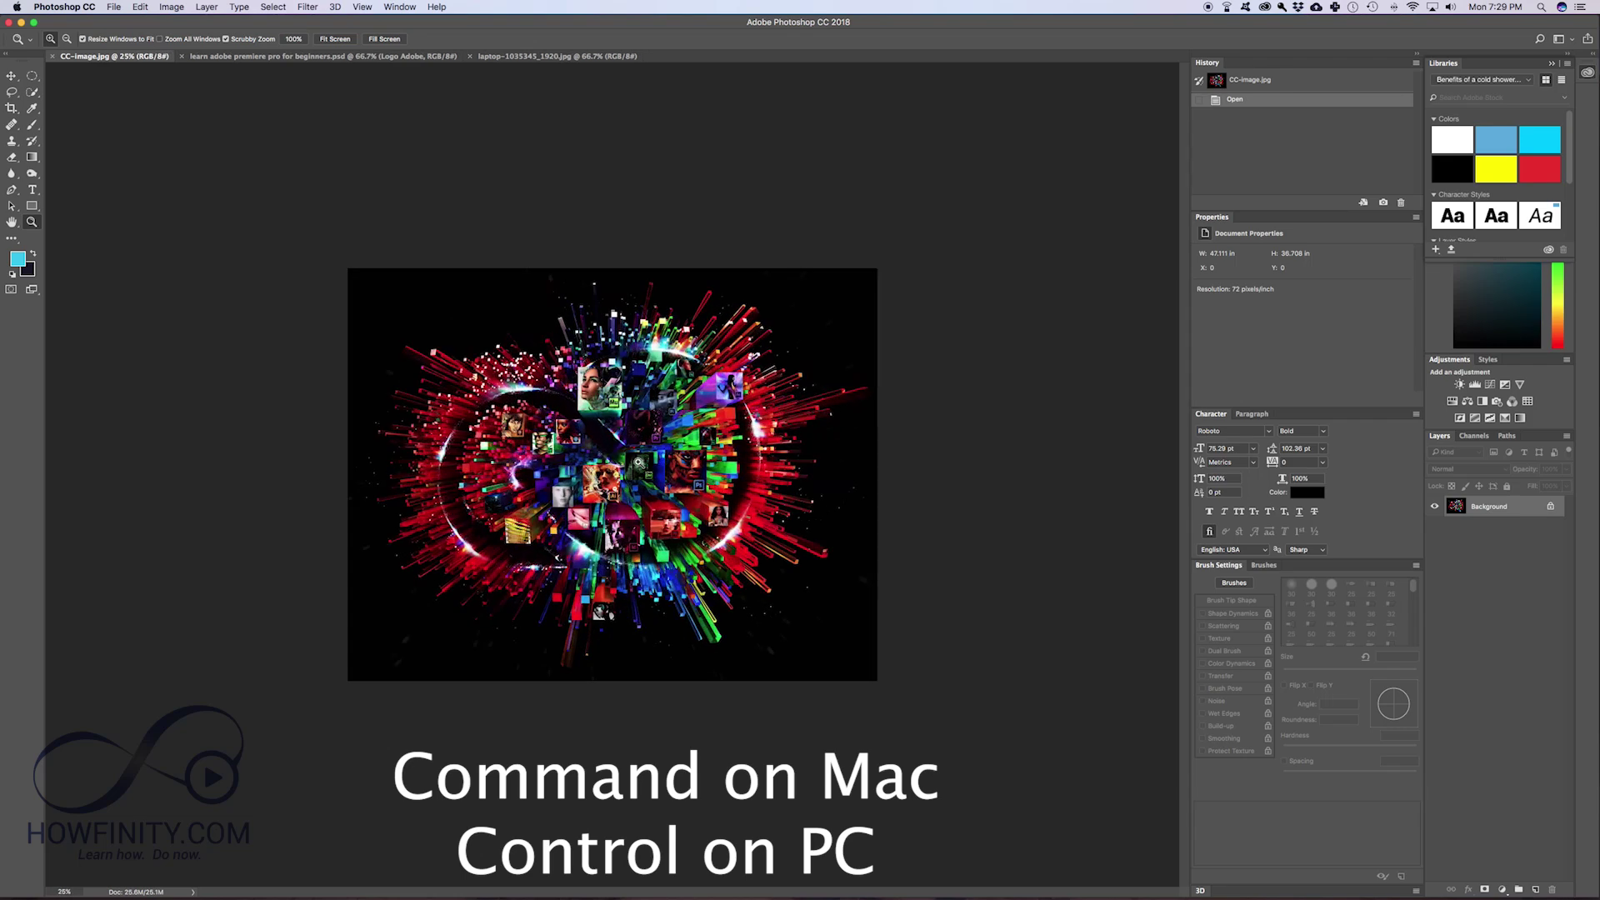
key("super+plus")
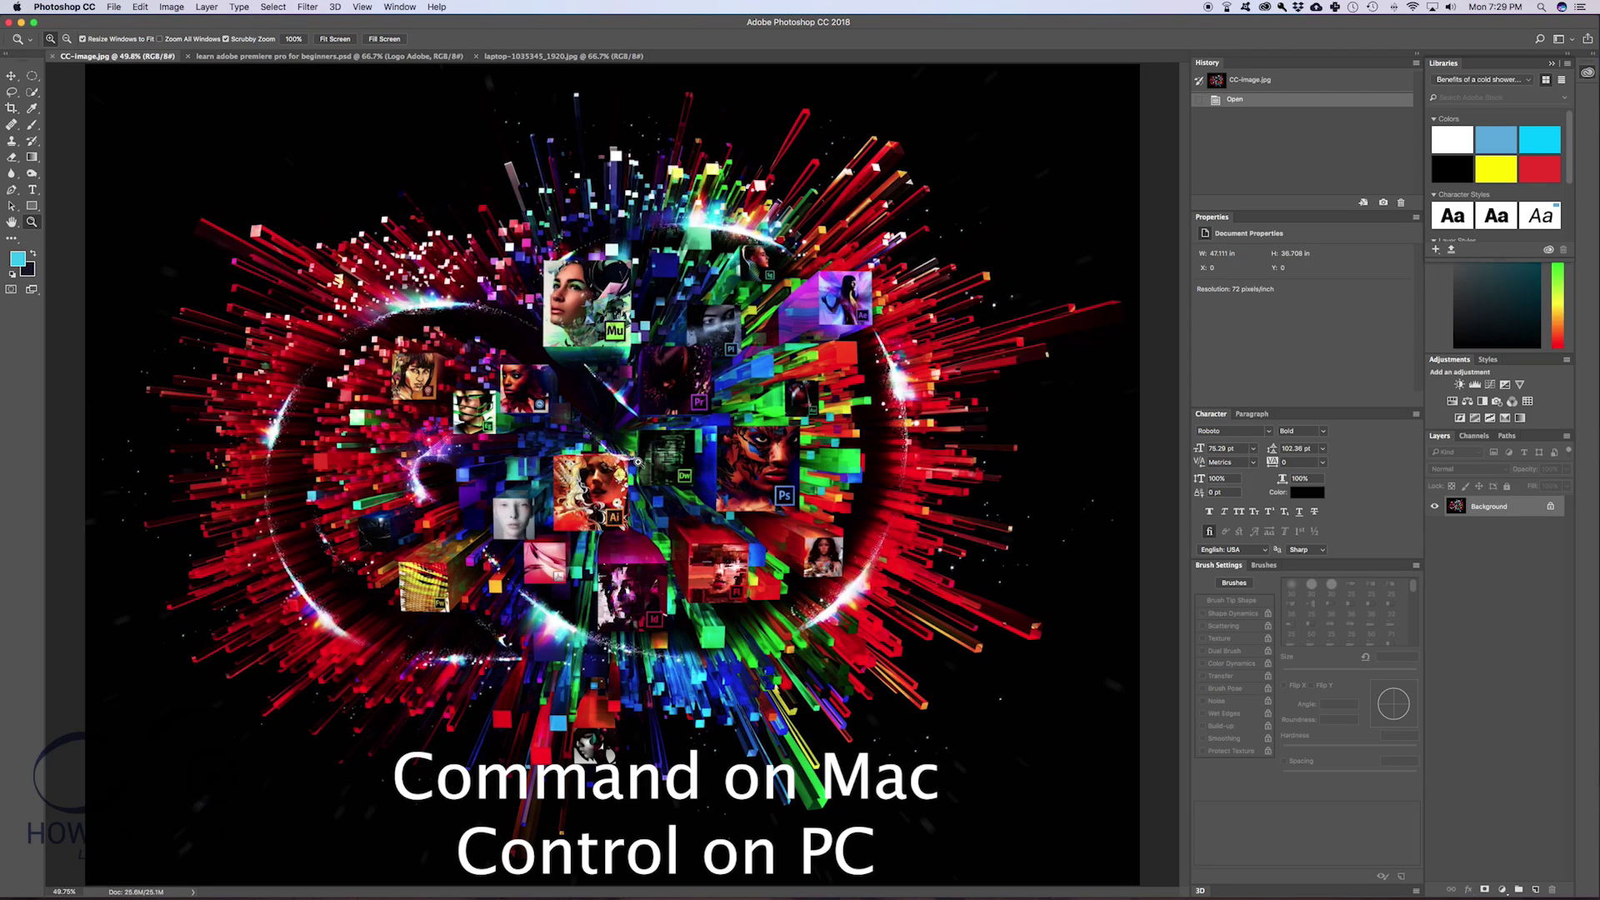
key("super+plus")
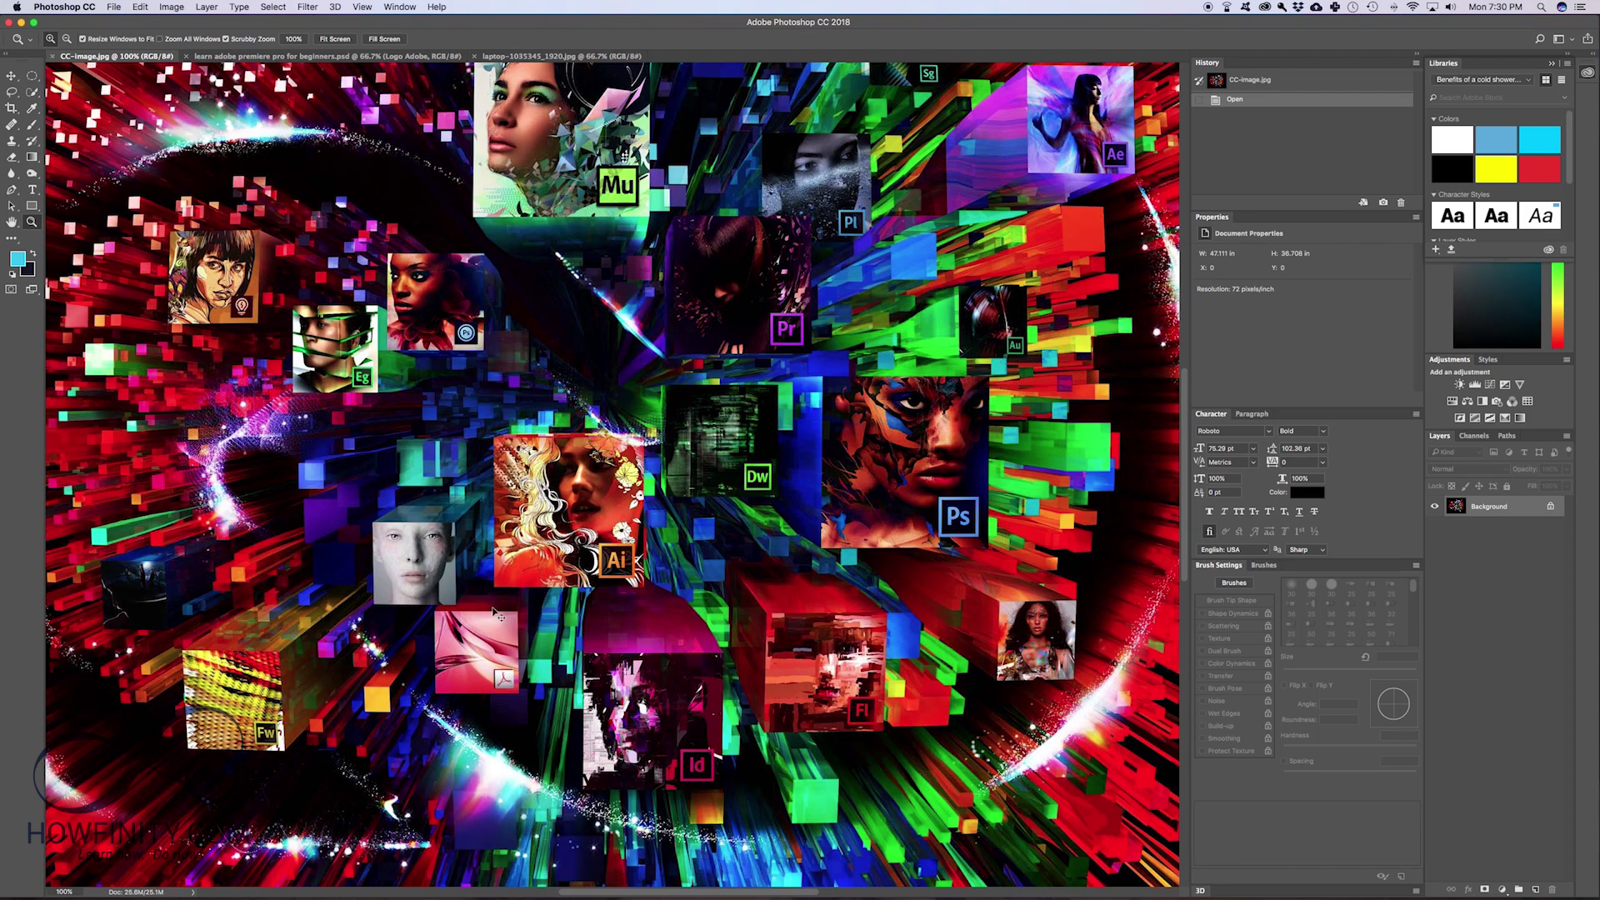
key("super+minus")
key("super+minus")
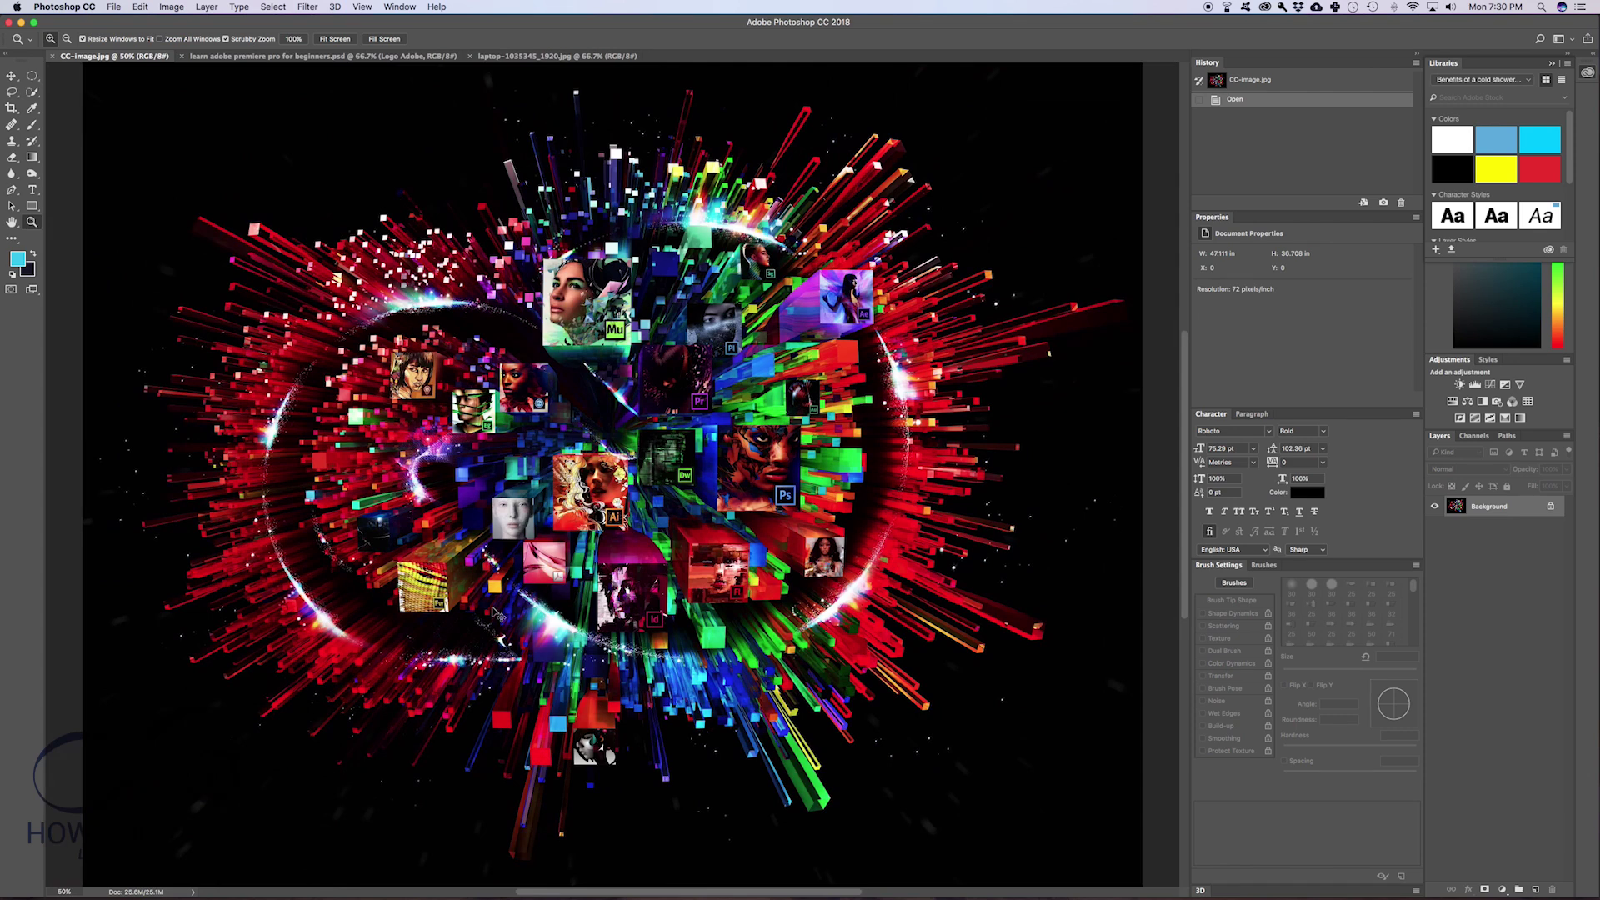
key("super+minus")
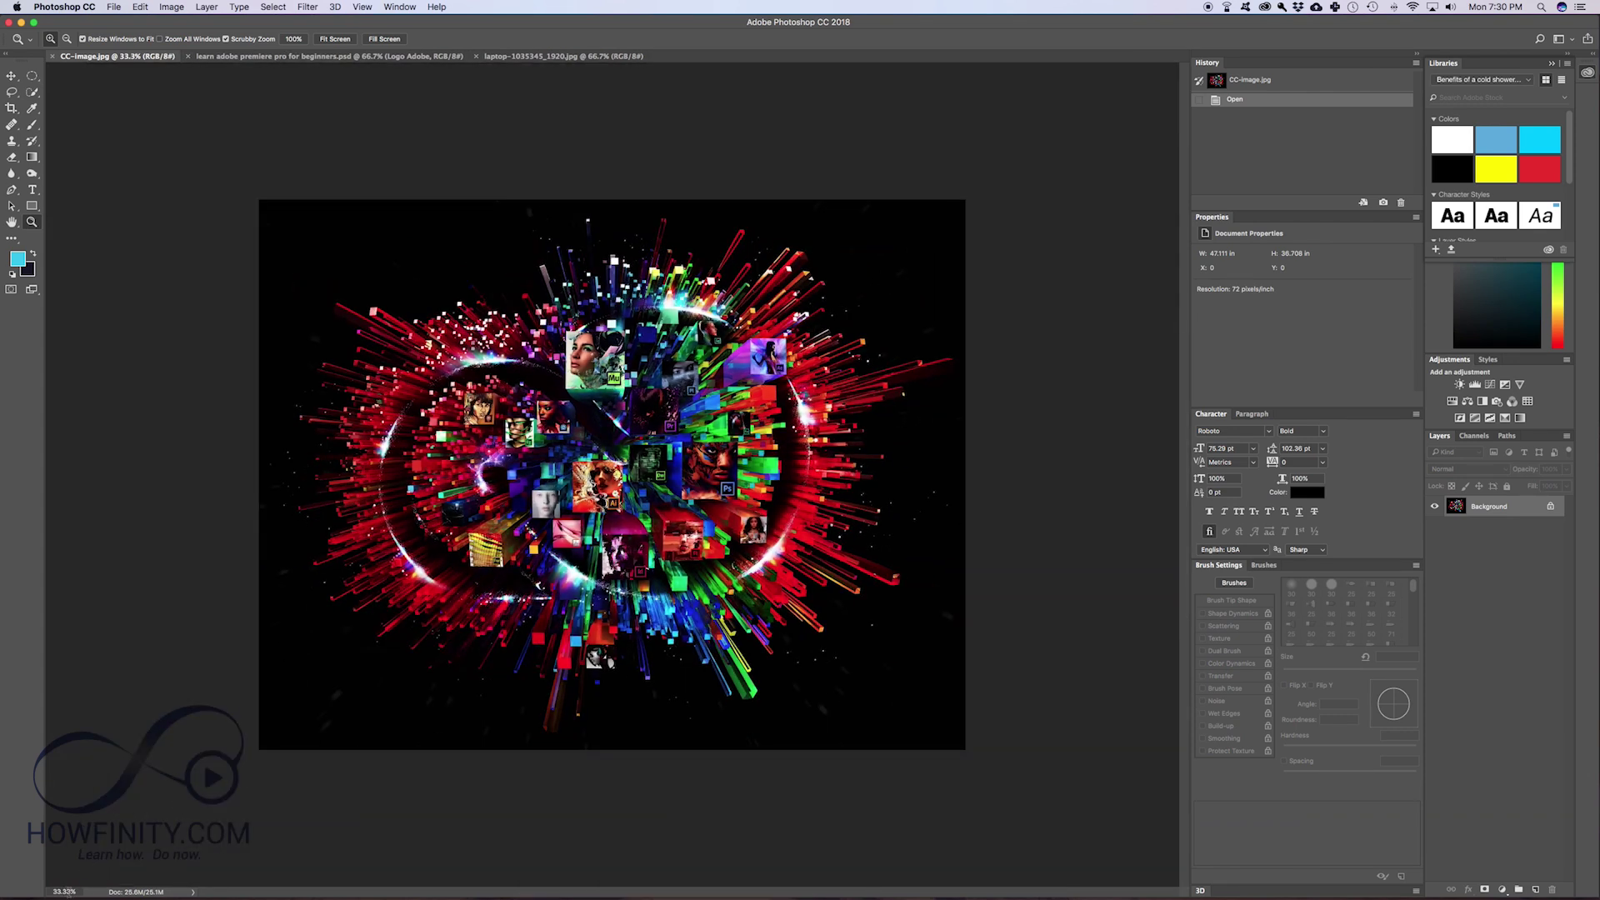
Set the status bar zoom to 100%, then pan to the Mu, Pr and Ps tiles with the Hand tool.
left_click(62, 892)
type("100")
key("Return")
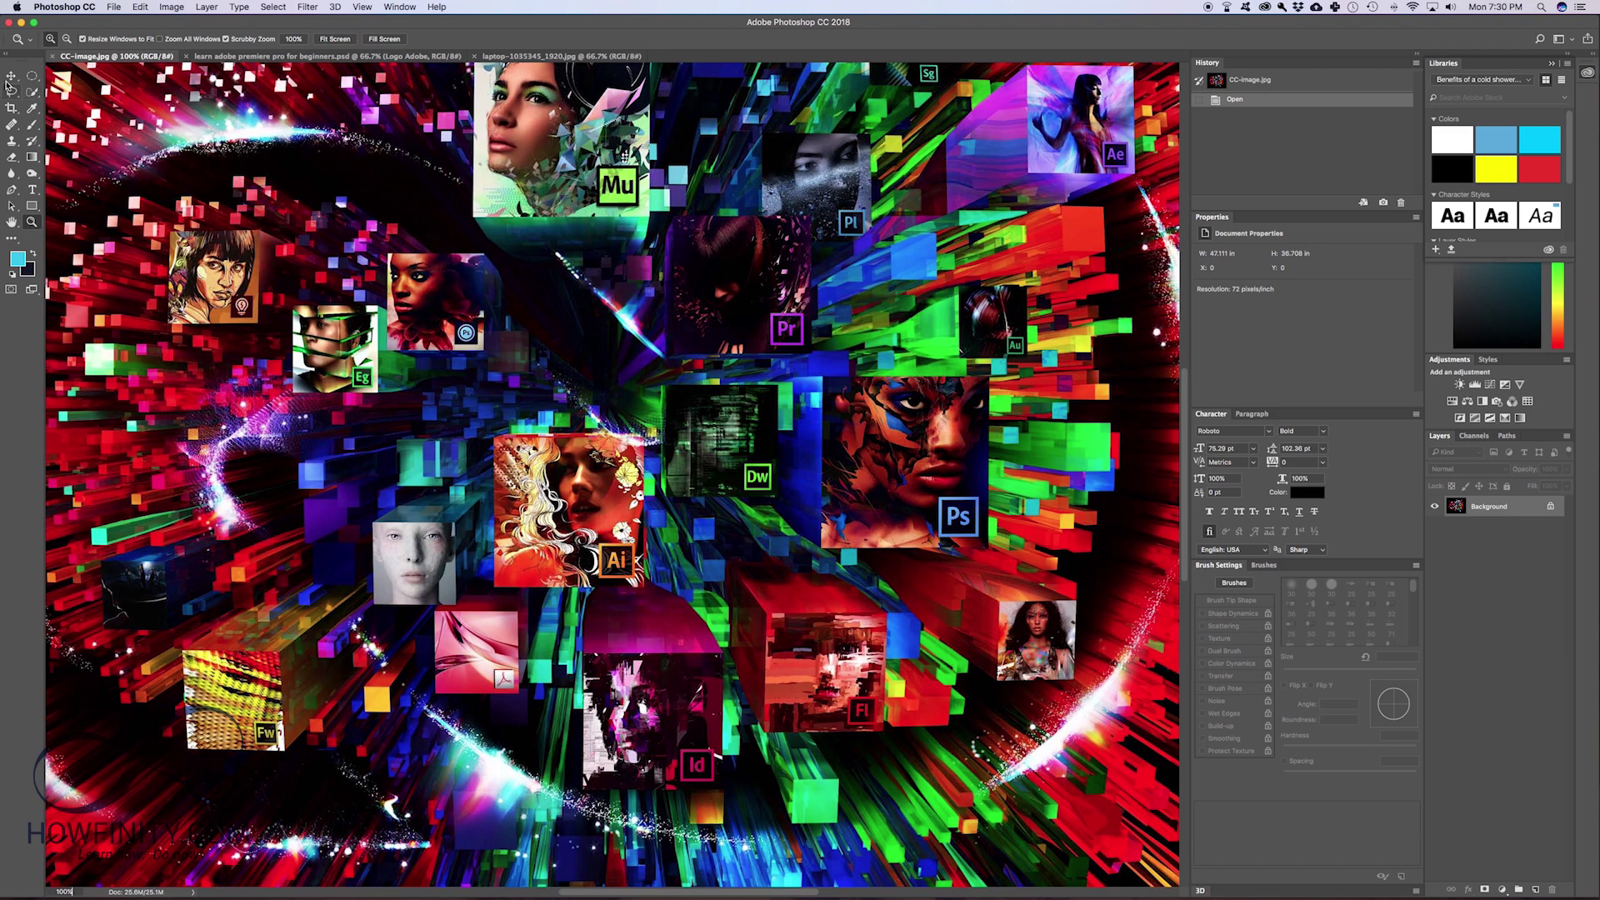
left_click(12, 222)
left_click_drag(229, 208, 644, 302)
Pan the view, zoom out to 50% so the whole burst shows, and select the Move tool.
left_click_drag(71, 247, 286, 241)
scroll(343, 296, "down", 1)
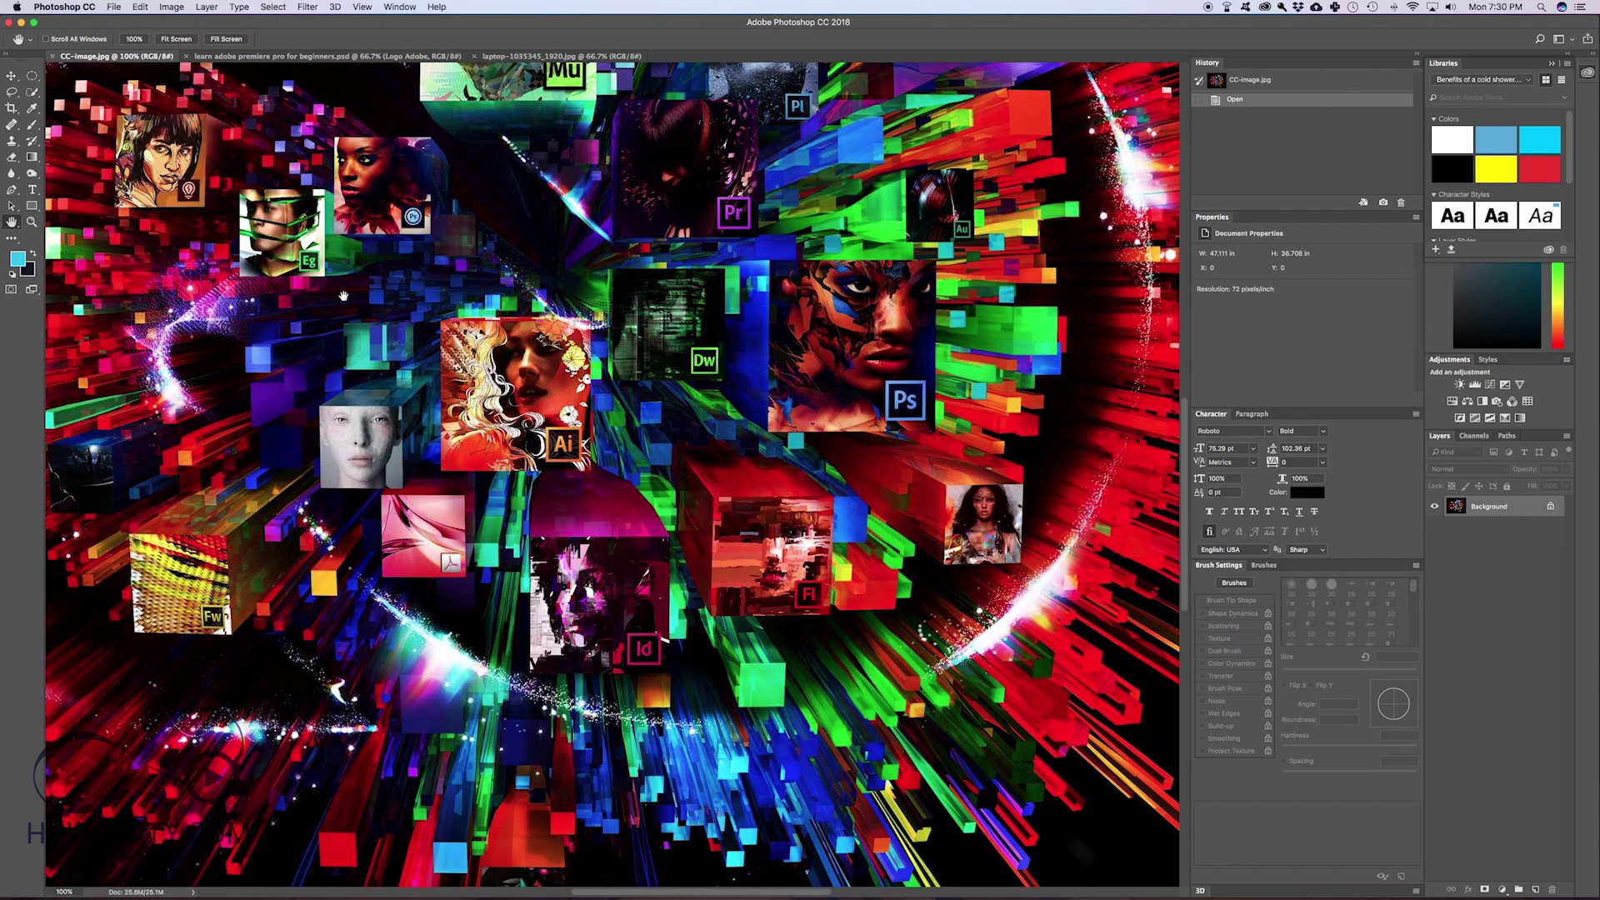
key("super+minus")
key("super+minus")
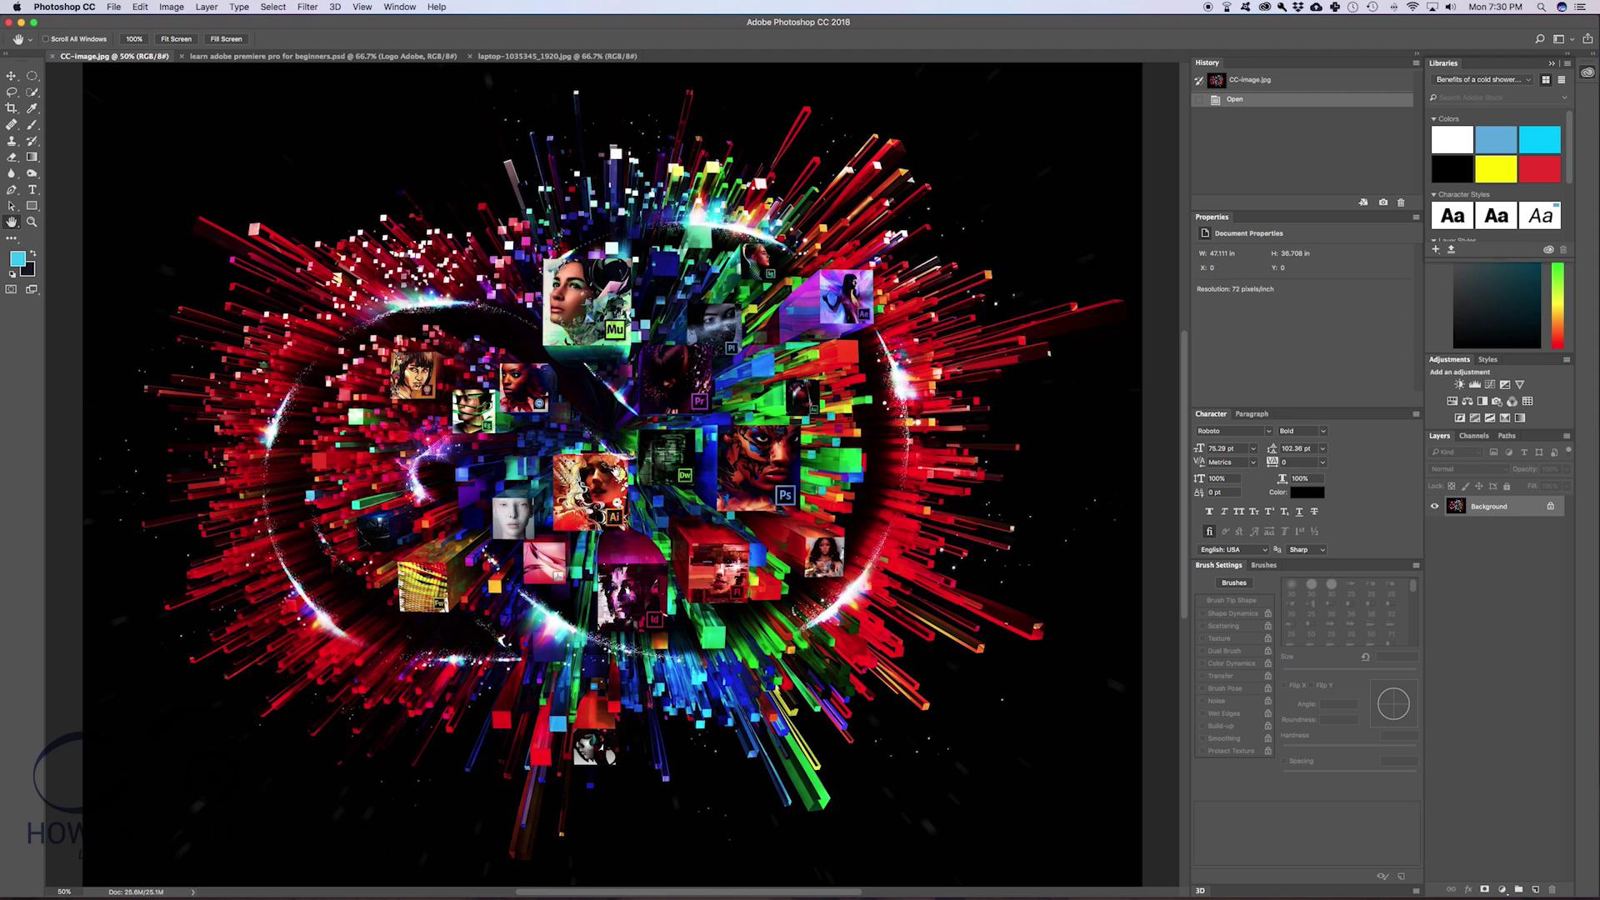
mouse_move(627, 453)
left_mouse_down()
mouse_move(556, 432)
mouse_move(605, 430)
left_mouse_up()
left_click(12, 76)
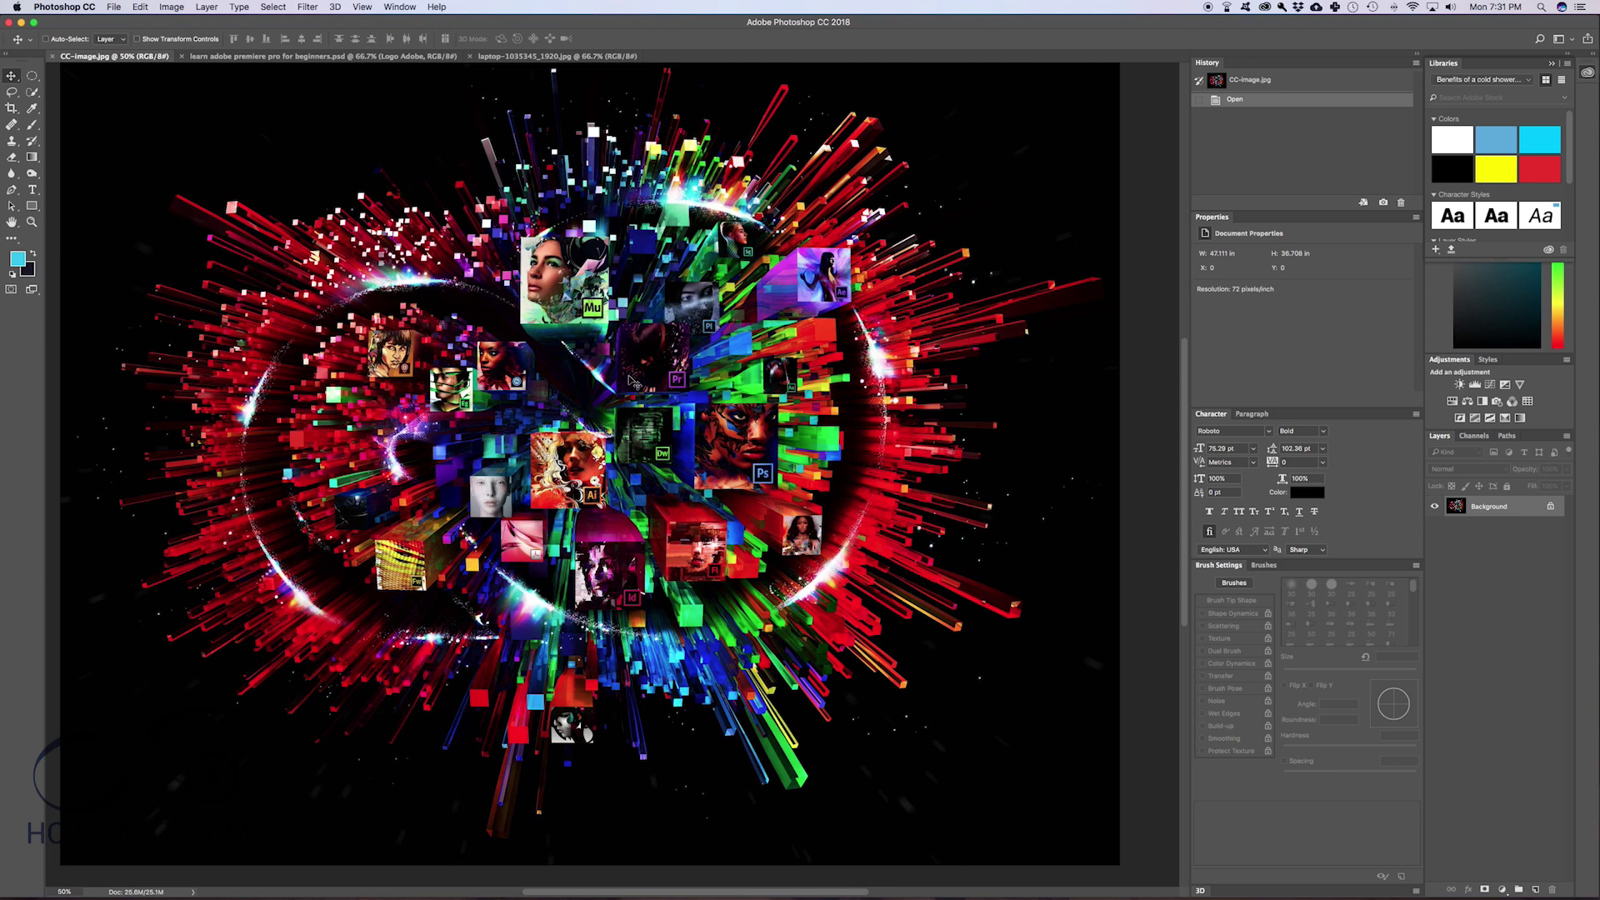
With the Hand tool, zoom in to 300% on the central Ai, Dw, Ps and Eg tiles.
scroll(634, 381, "down", 1)
scroll(634, 381, "right", 1)
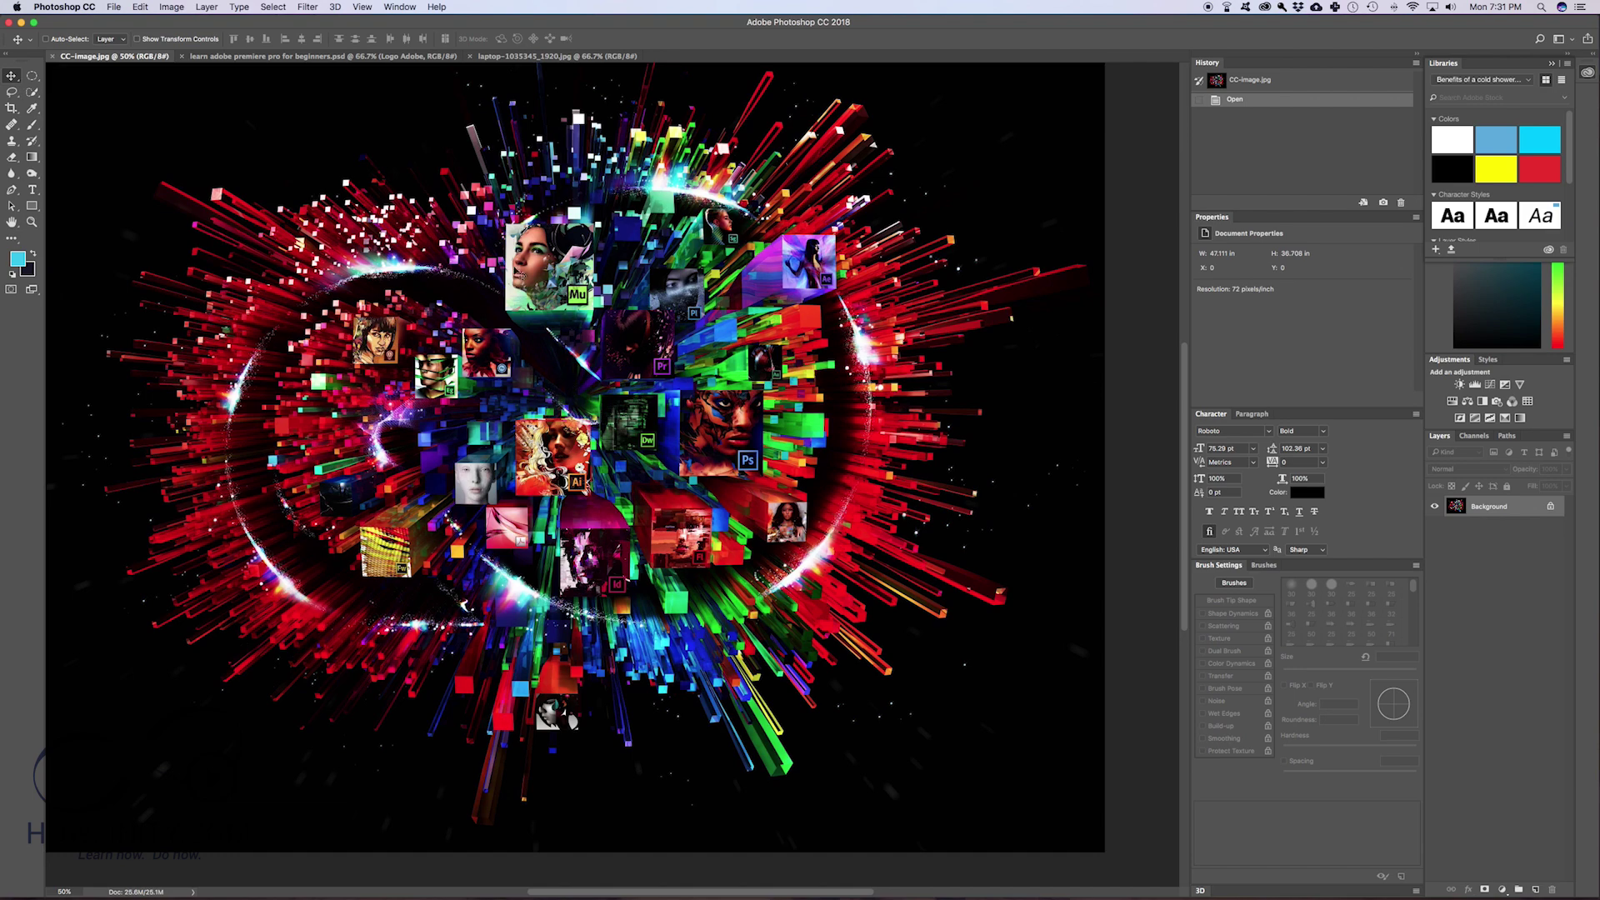
left_click(12, 221)
left_click_drag(268, 226, 240, 200)
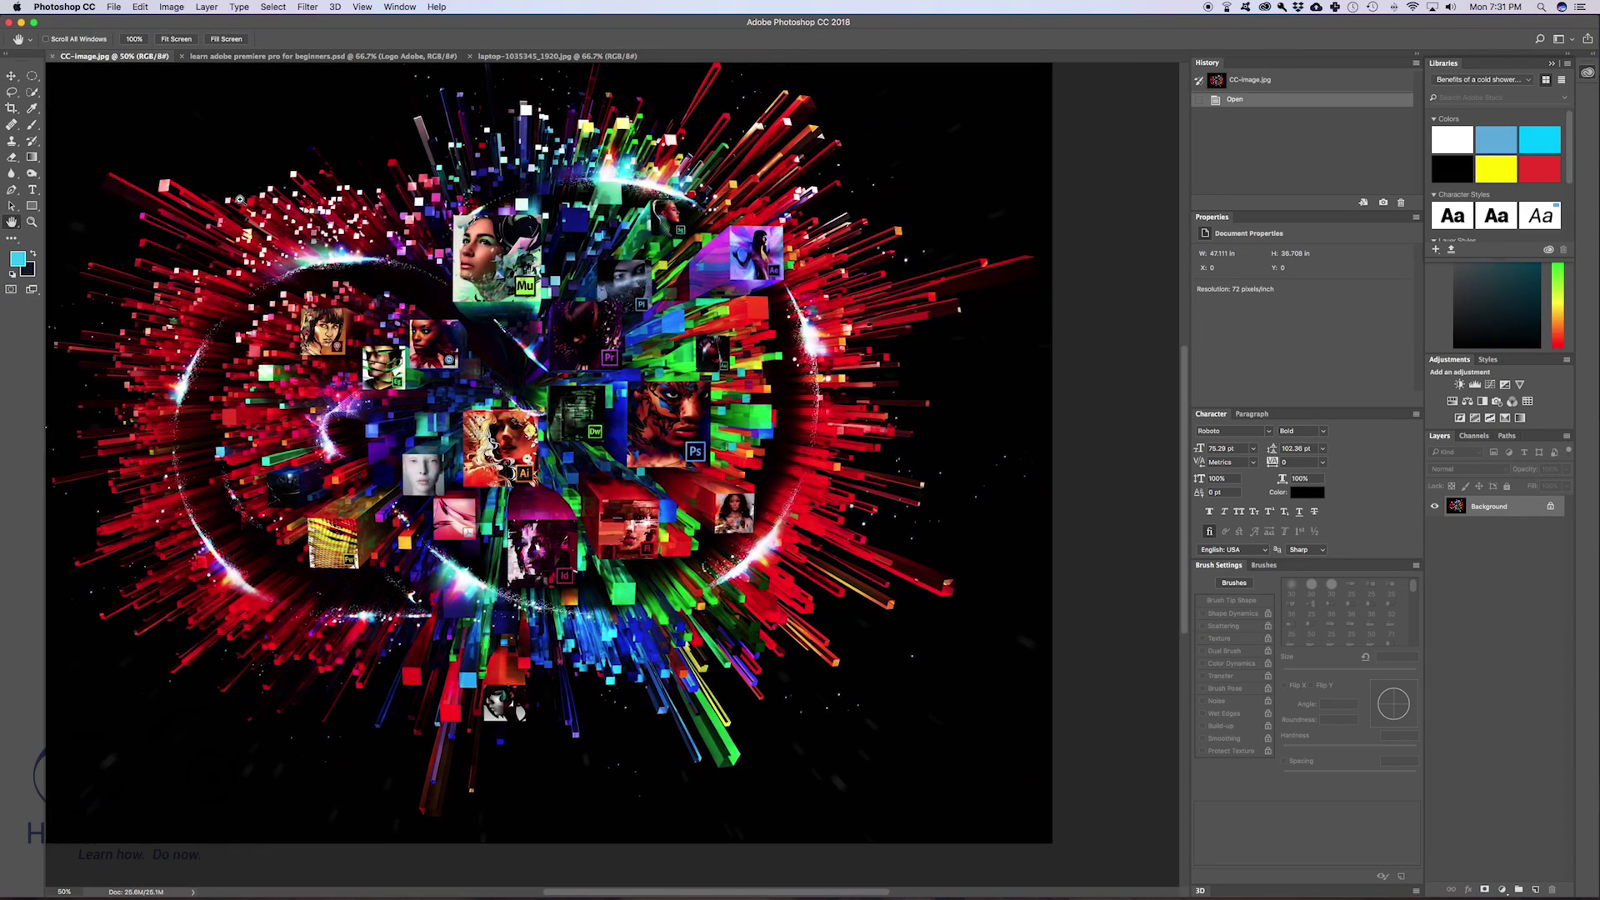
key("super+minus")
key("super+equal")
key("super+equal")
key("super+equal")
key("super+equal")
key("super+equal")
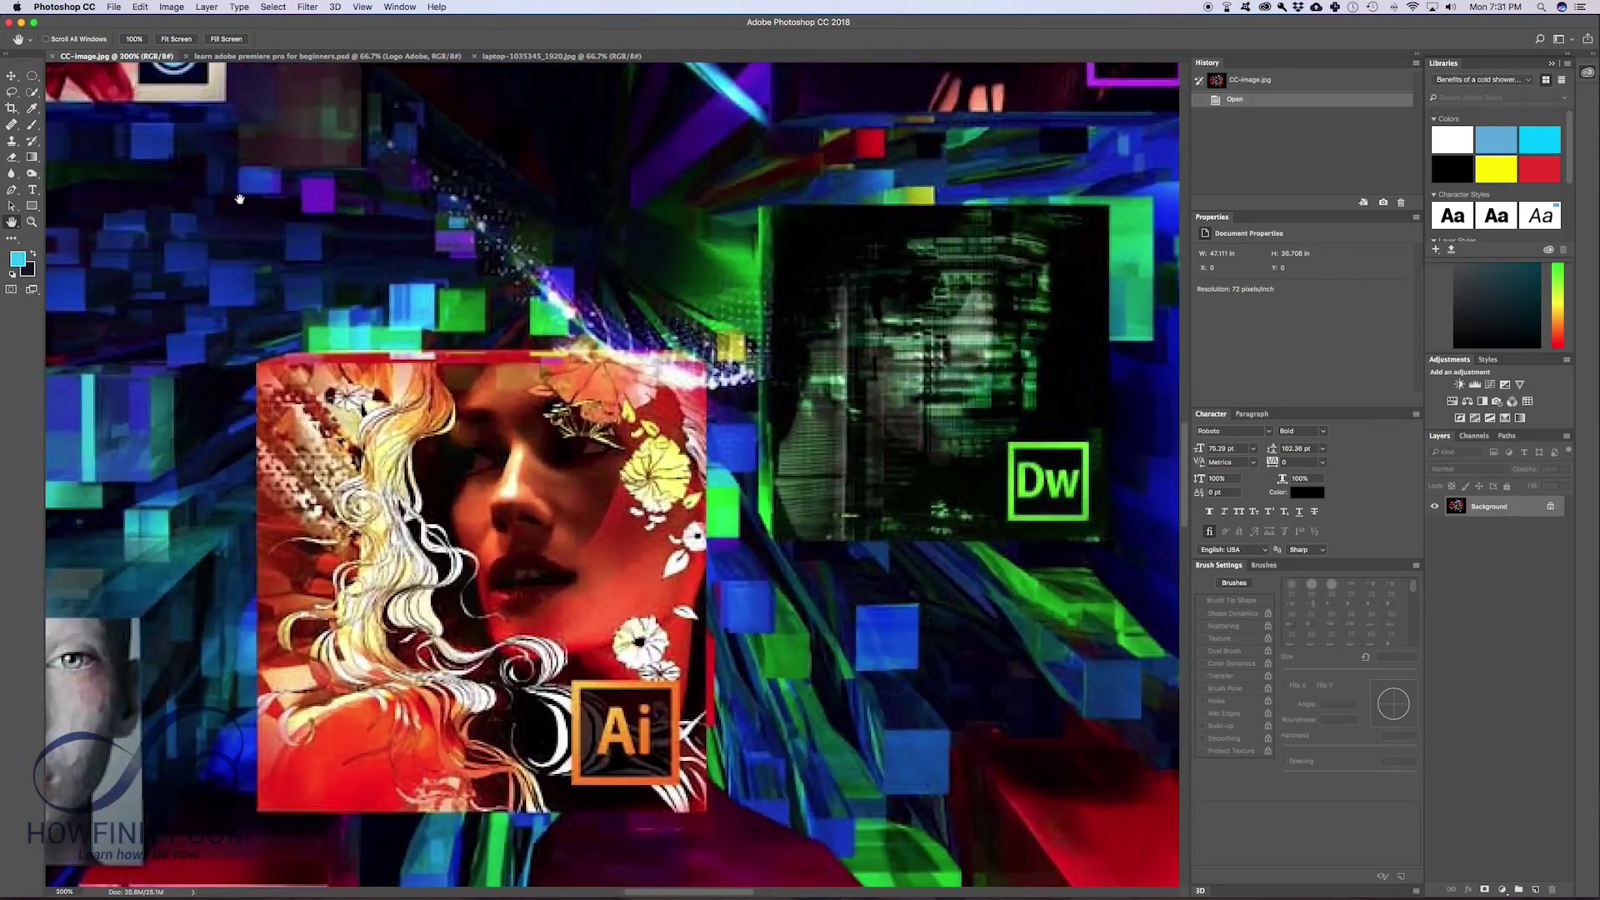
Pan around the Ps and Eg tiles, then fit the image on screen and show document info.
scroll(479, 250, "up", 5)
scroll(480, 250, "left", 5)
left_click_drag(484, 293, 725, 452)
scroll(506, 247, "down", 2)
scroll(507, 247, "left", 2)
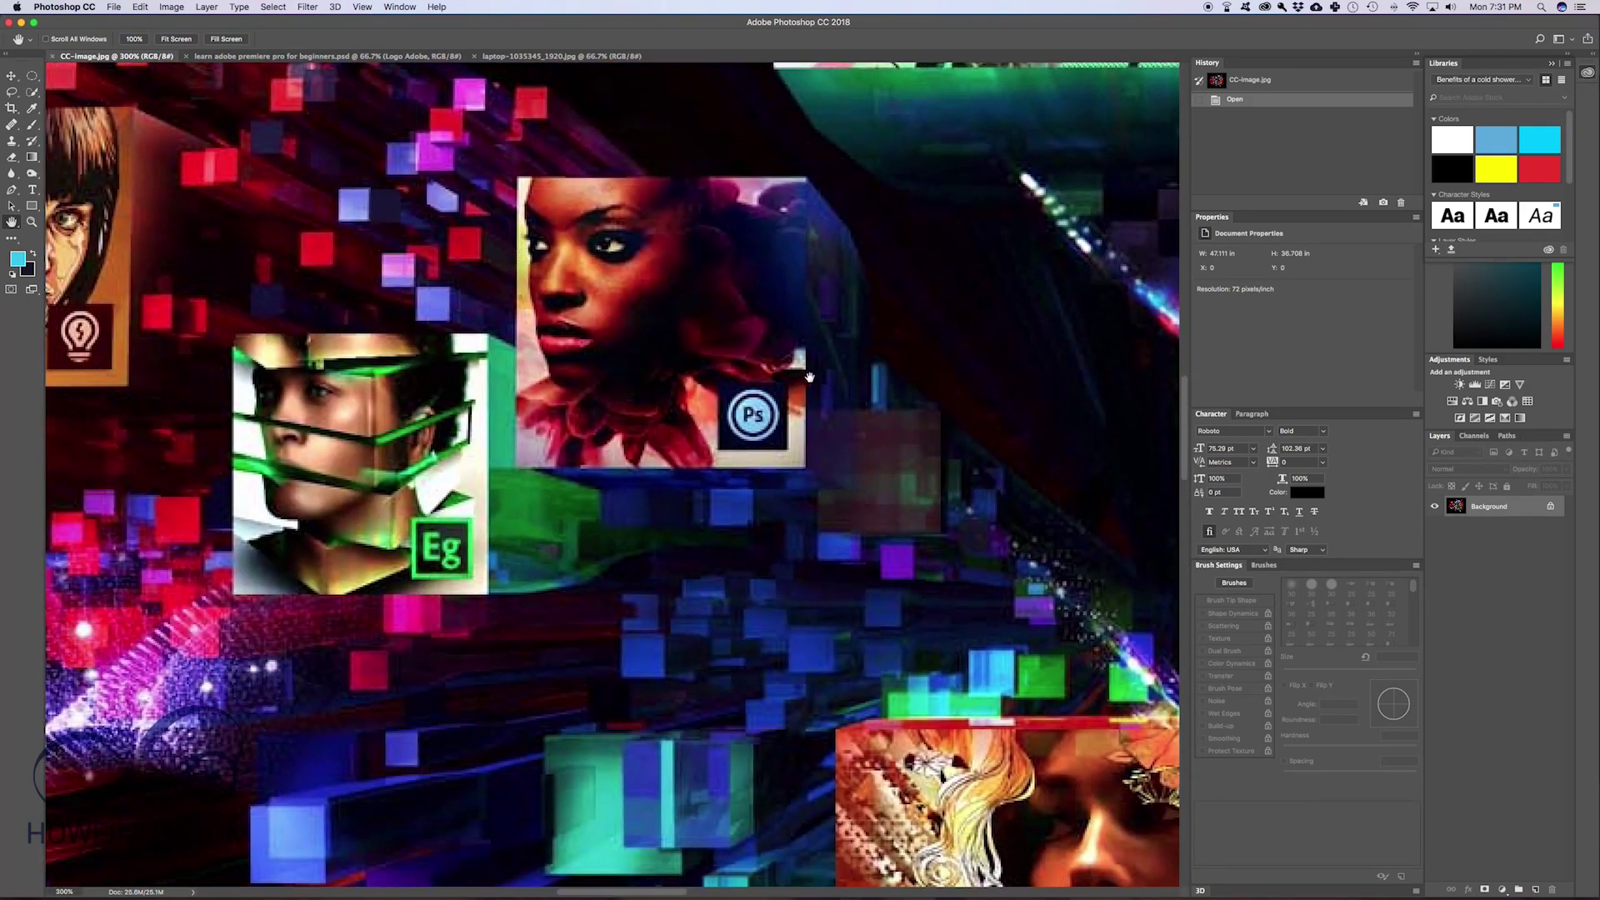
left_click_drag(864, 361, 626, 272)
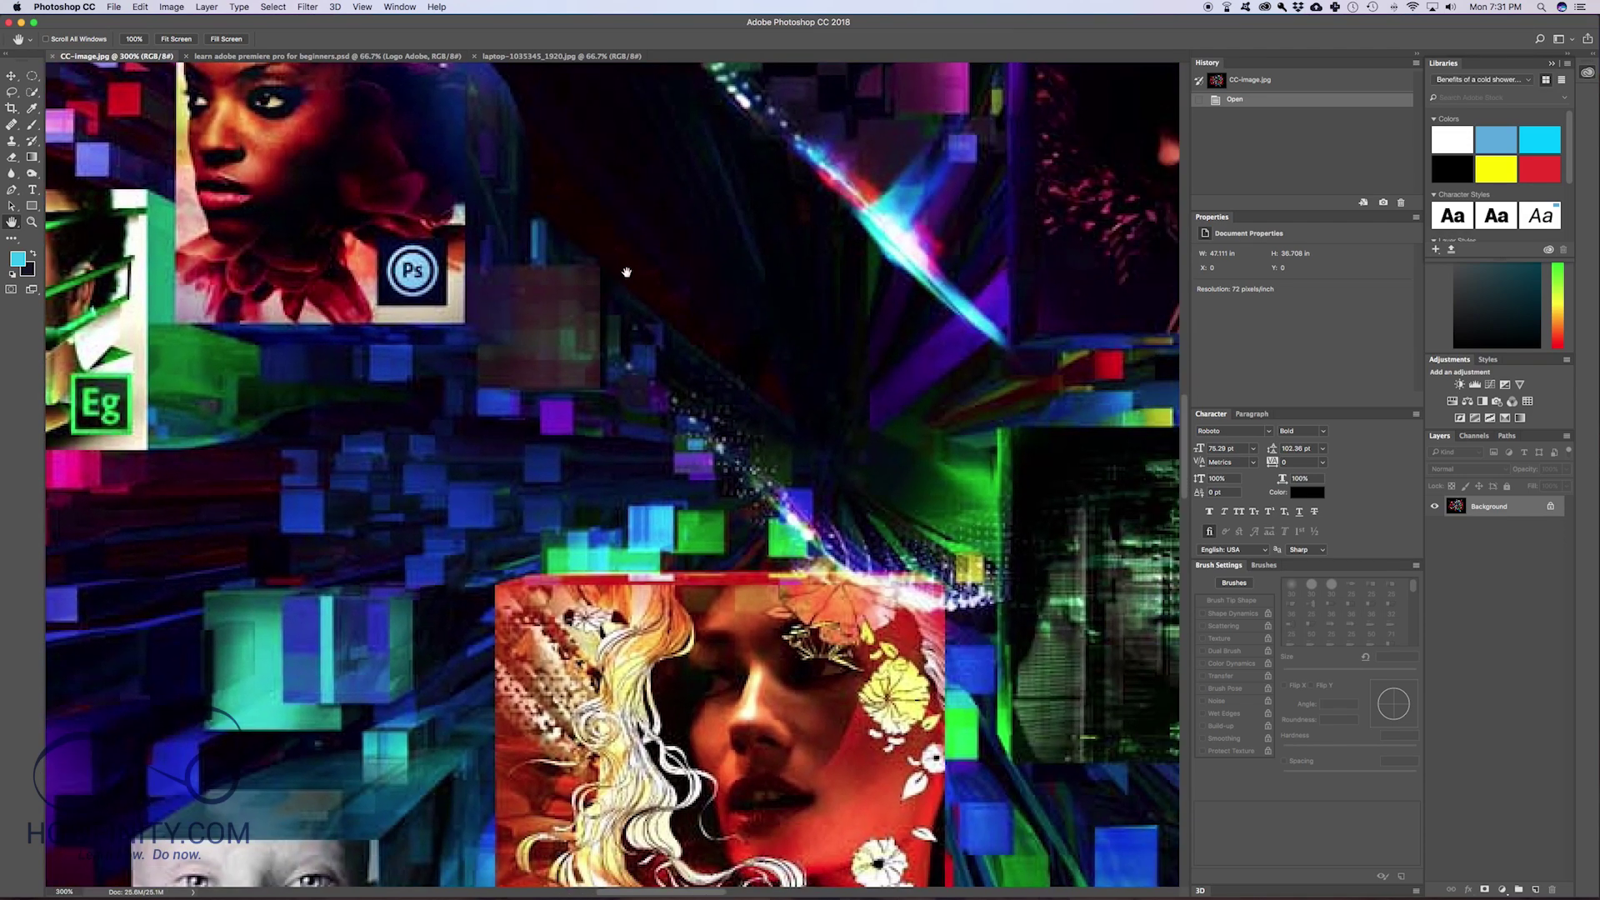
key("super+0")
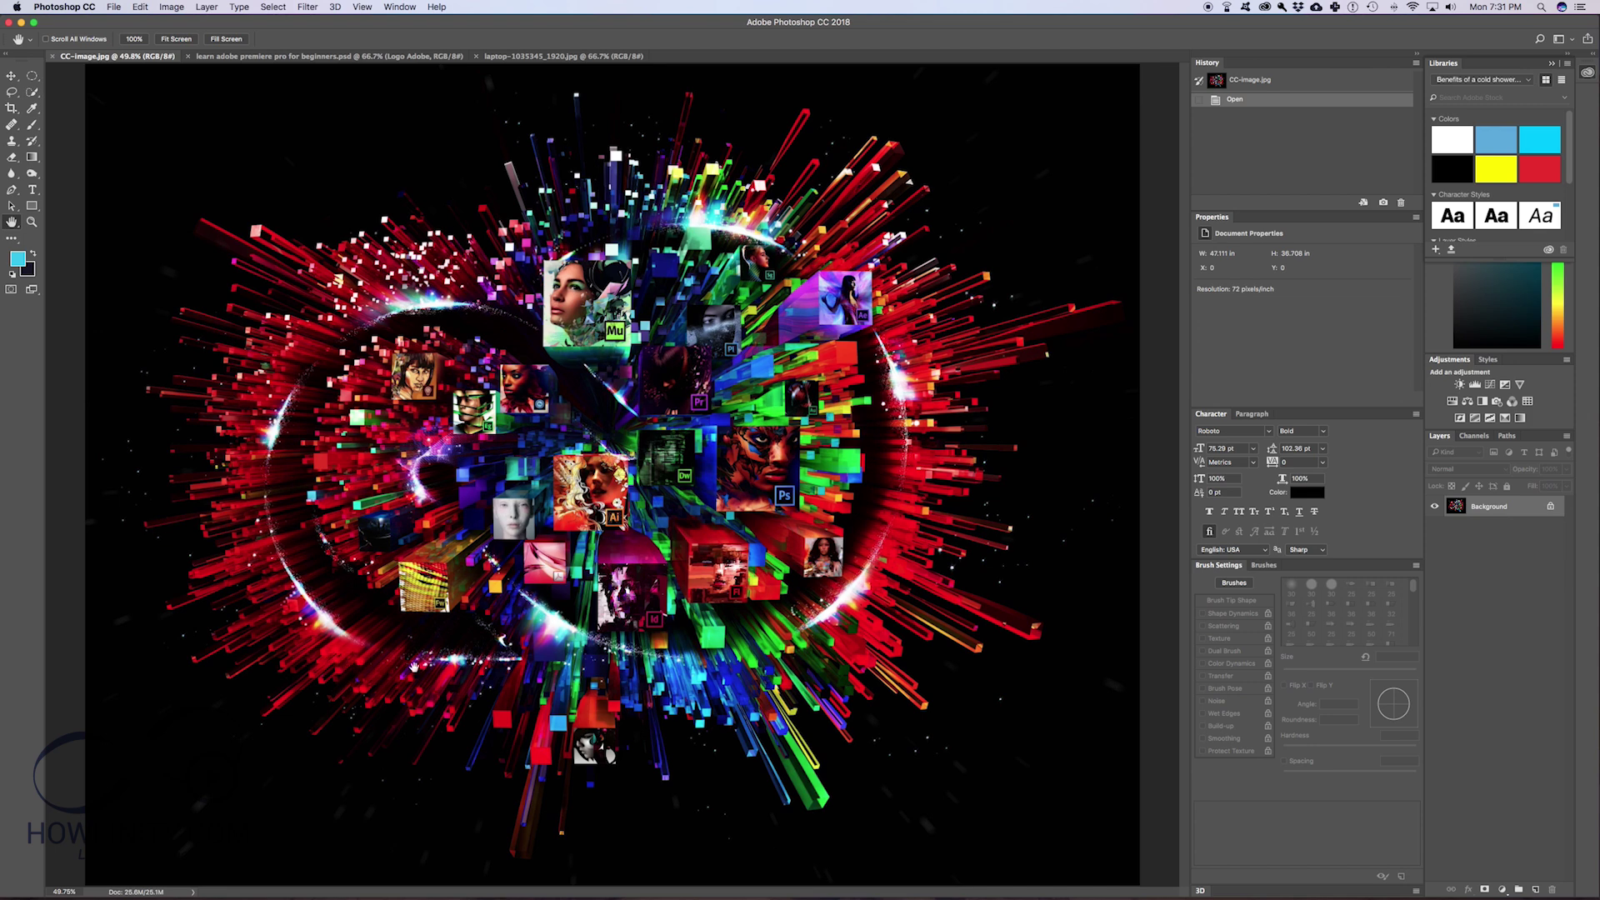
left_click(121, 893)
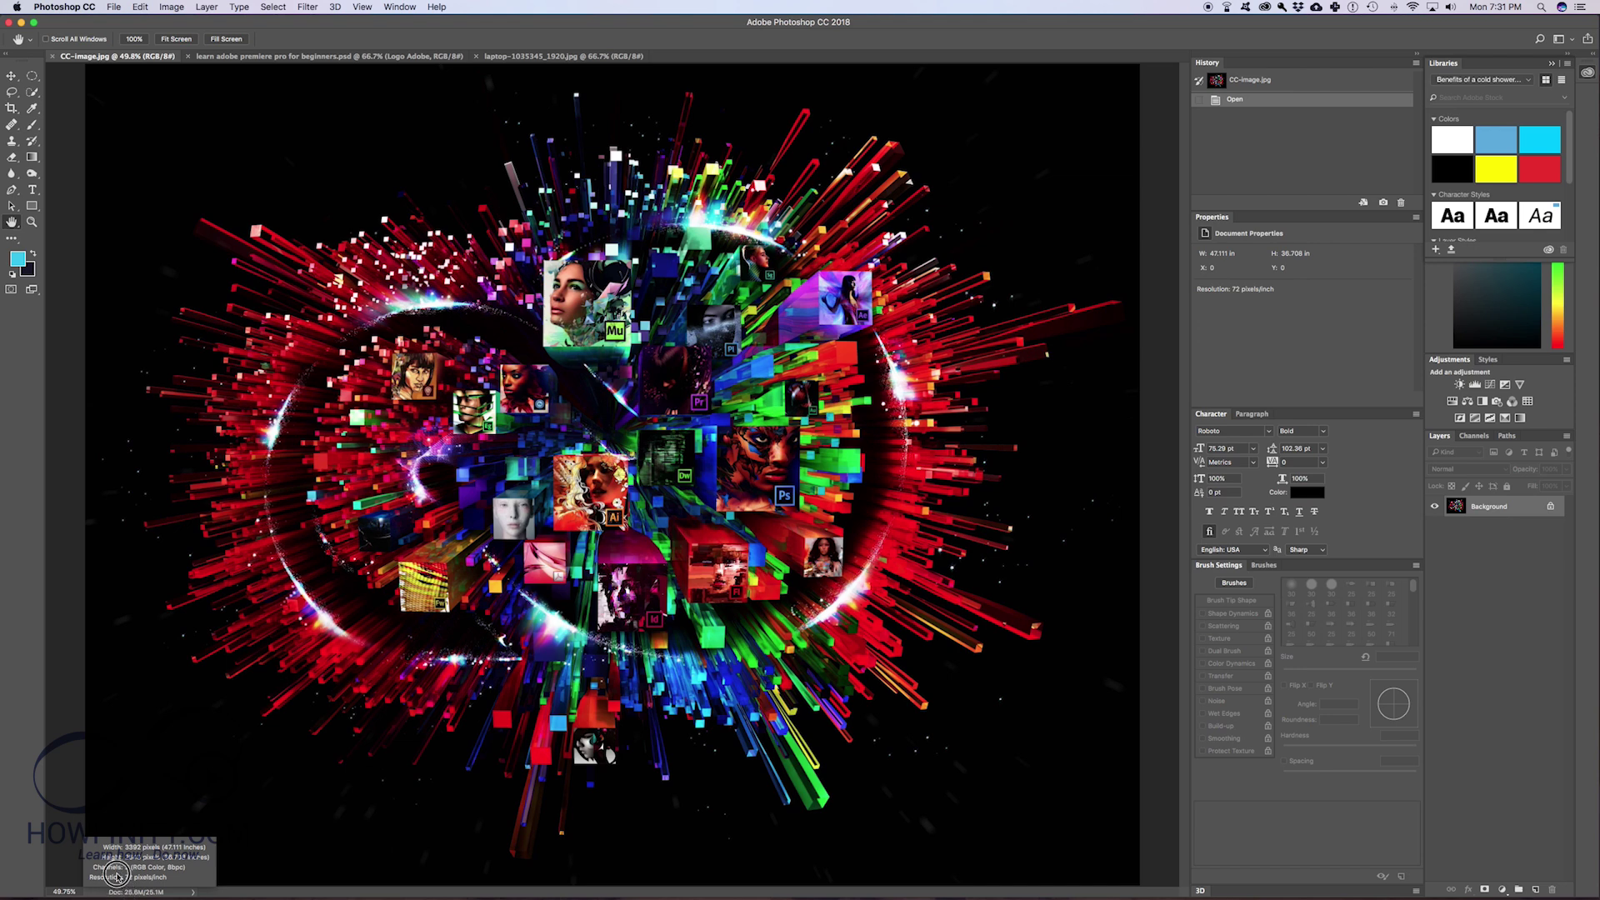
left_click_drag(140, 890, 347, 780)
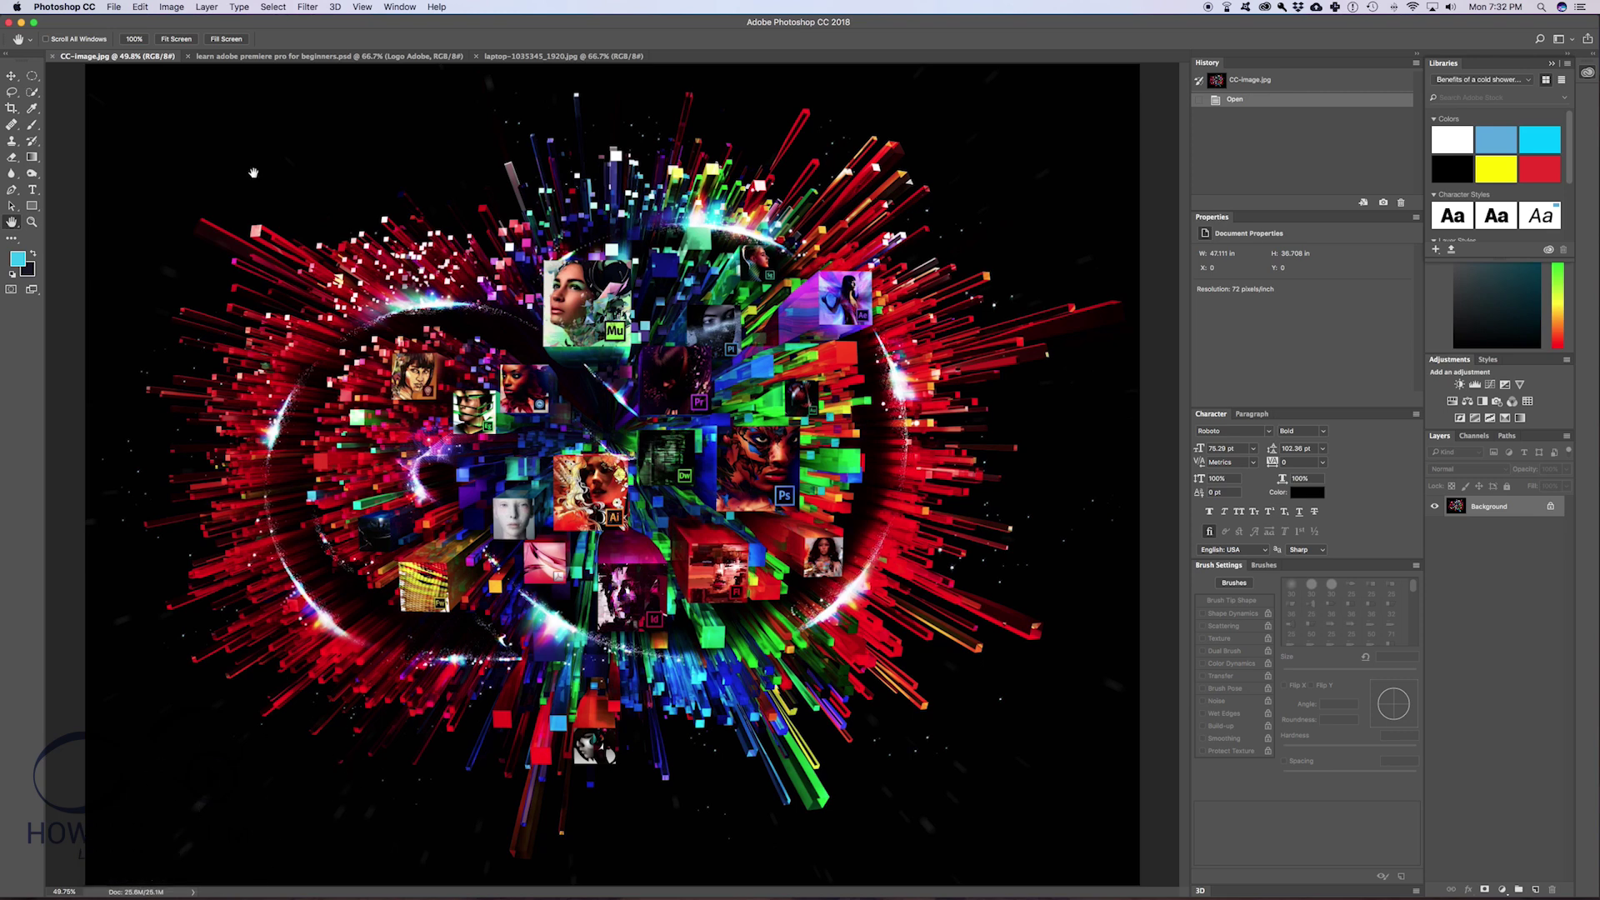